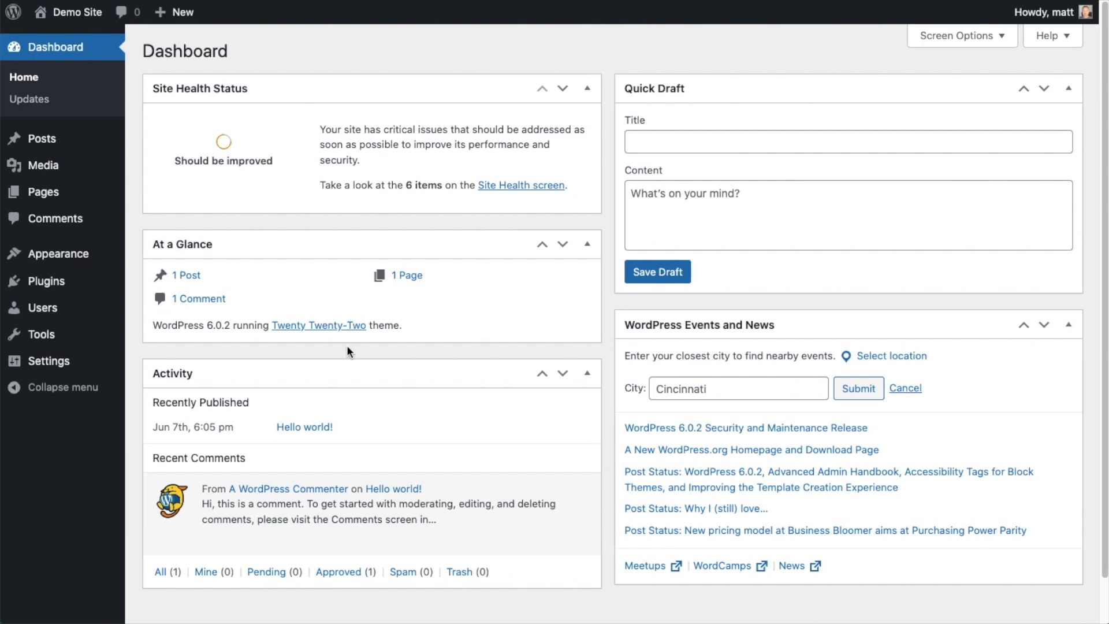
Step: Open the page for adding new plugins and download the AIOSEO Pro plugin from the AIOSEO account's Downloads section
click(46, 282)
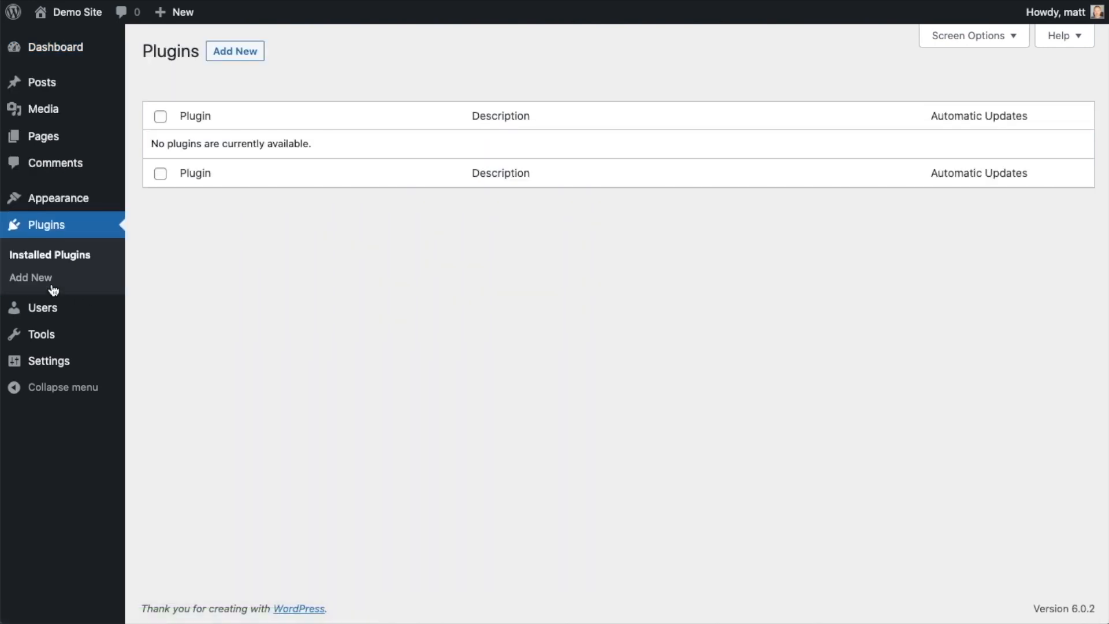
click(241, 56)
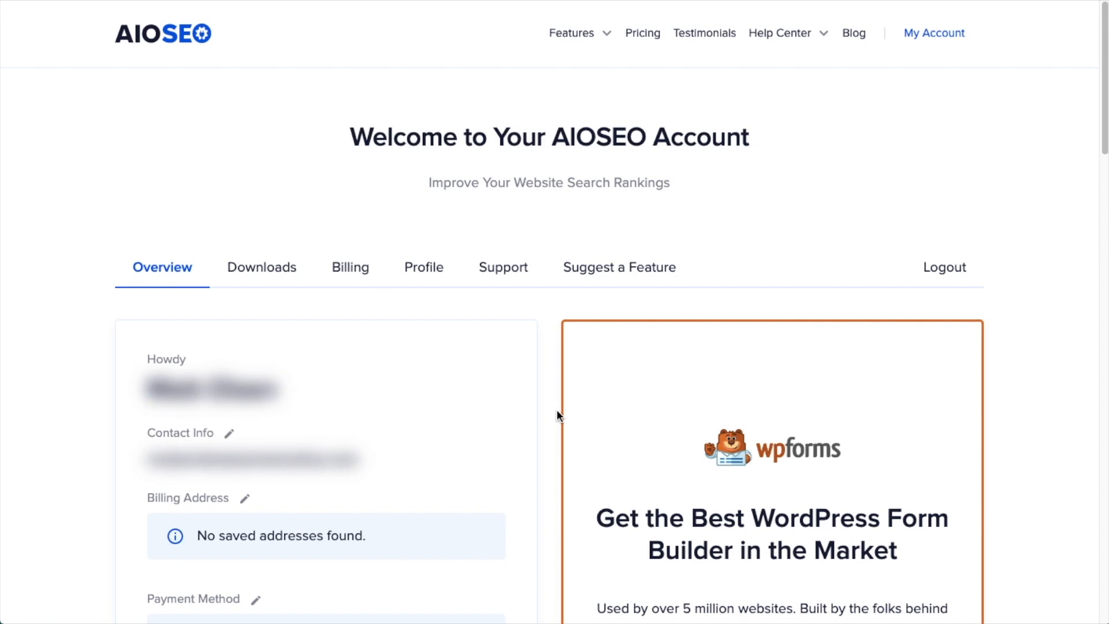
click(279, 274)
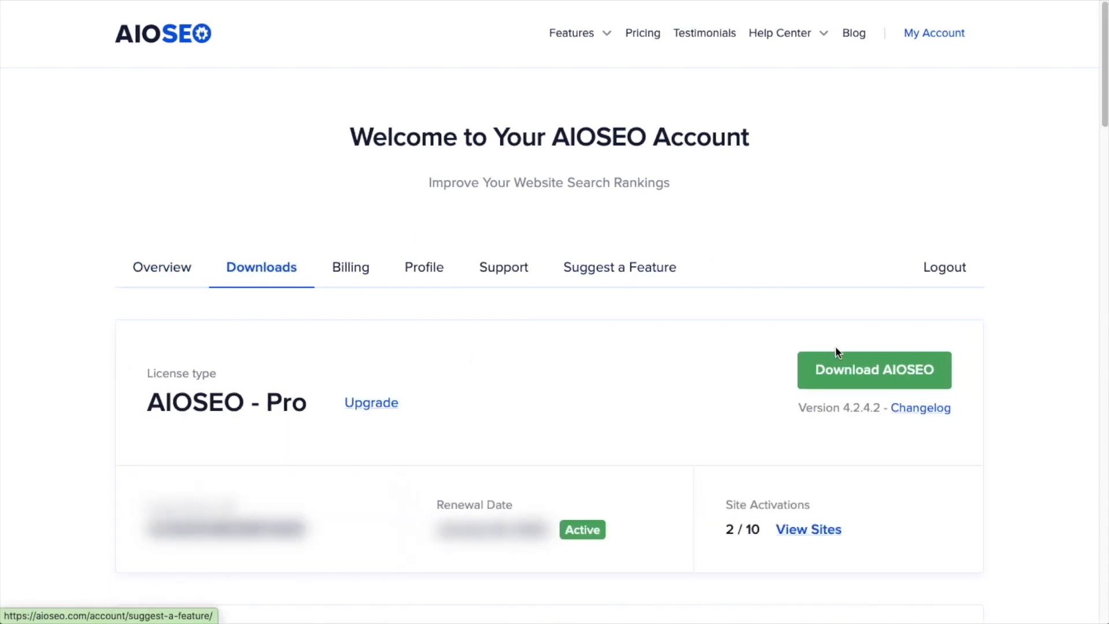
click(845, 372)
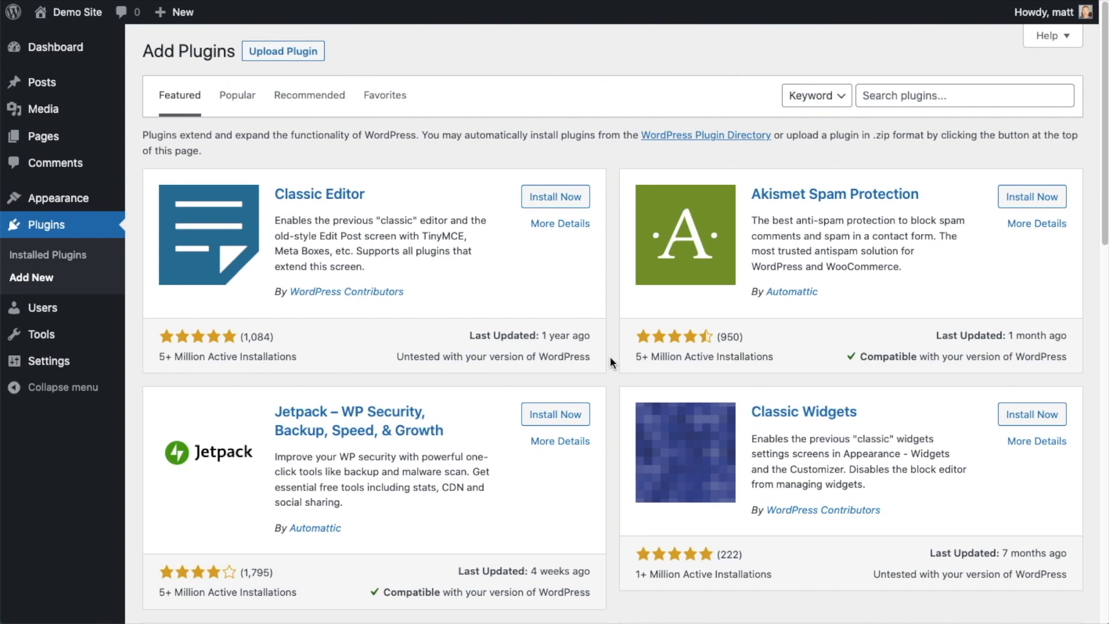
Step: Upload aioseo-pro-v4.2.4.2.zip from the Downloads folder as a plugin, install it and activate it
click(296, 52)
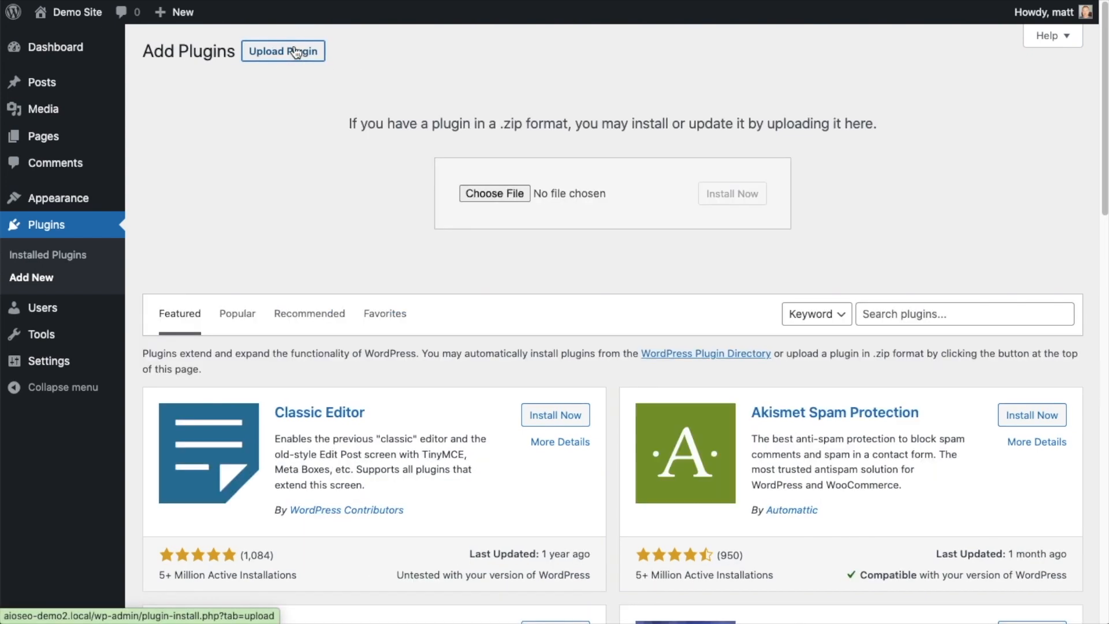
click(495, 196)
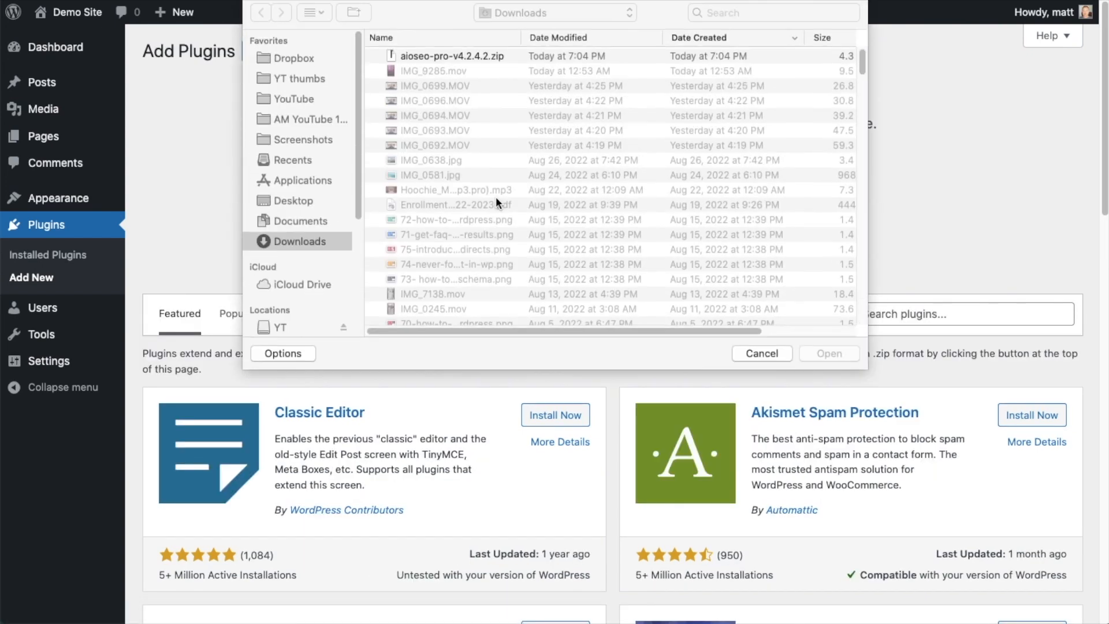
double_click(444, 56)
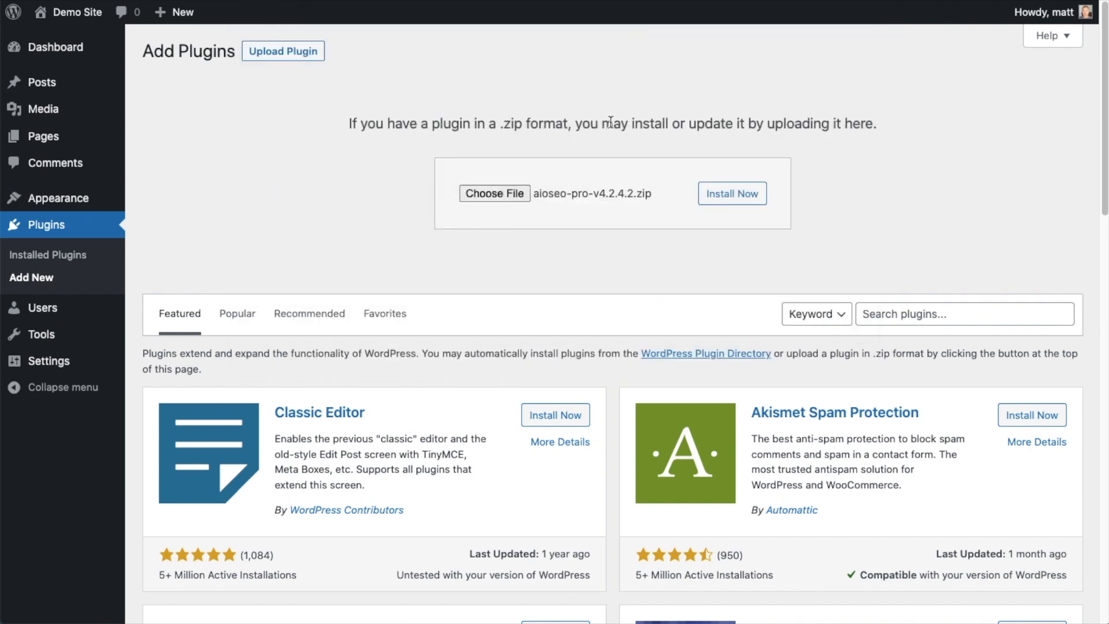
click(717, 199)
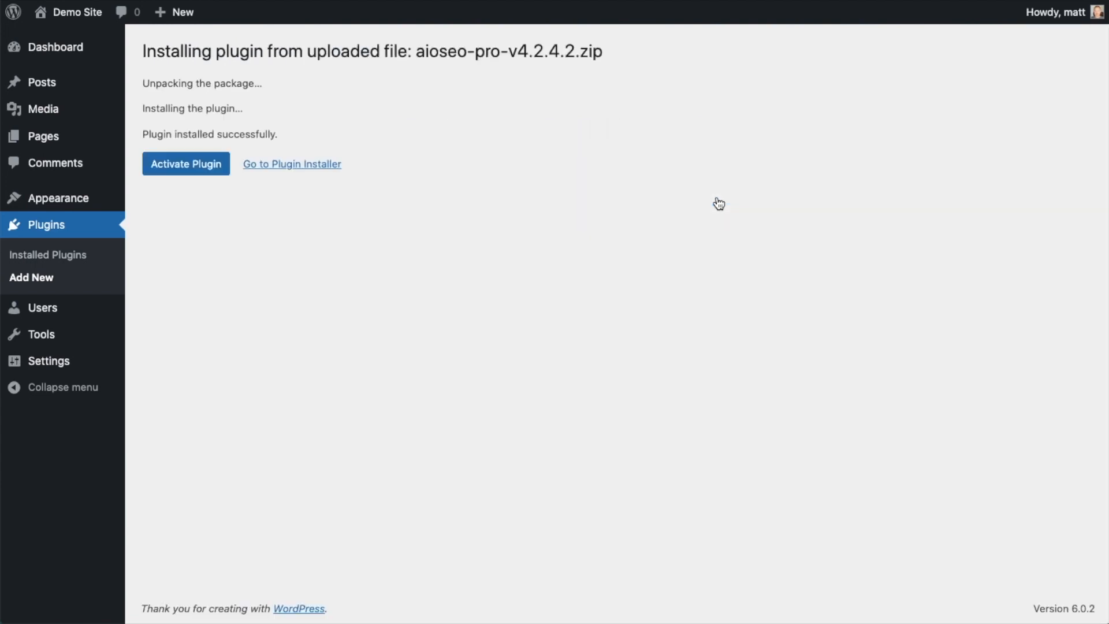
click(176, 164)
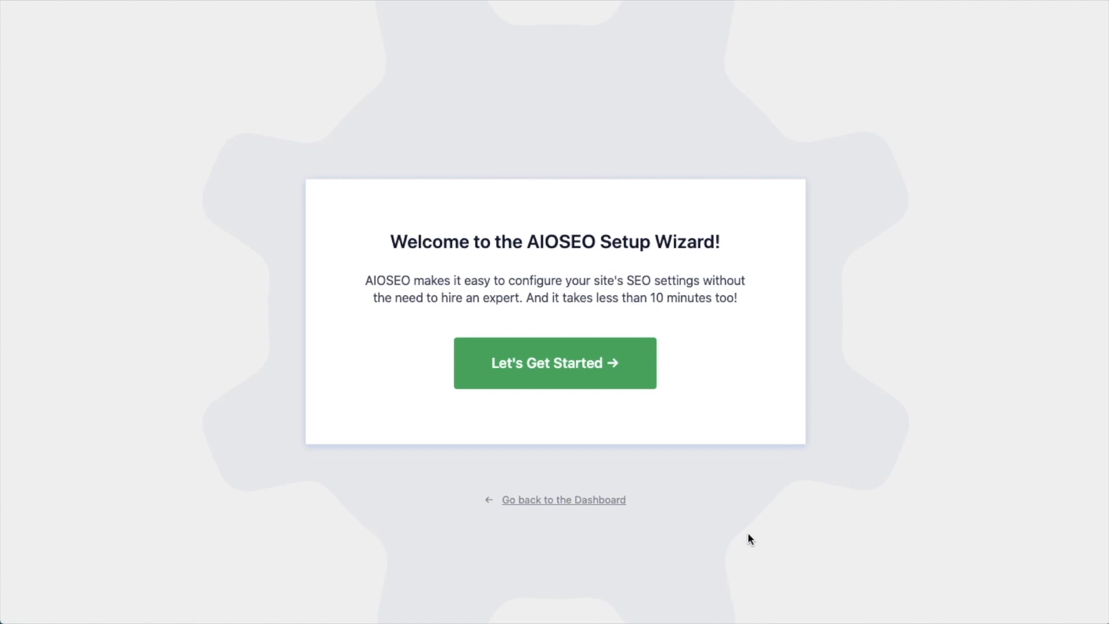
Step: Leave the AIOSEO setup wizard for the plugin dashboard and open the license key settings
click(562, 506)
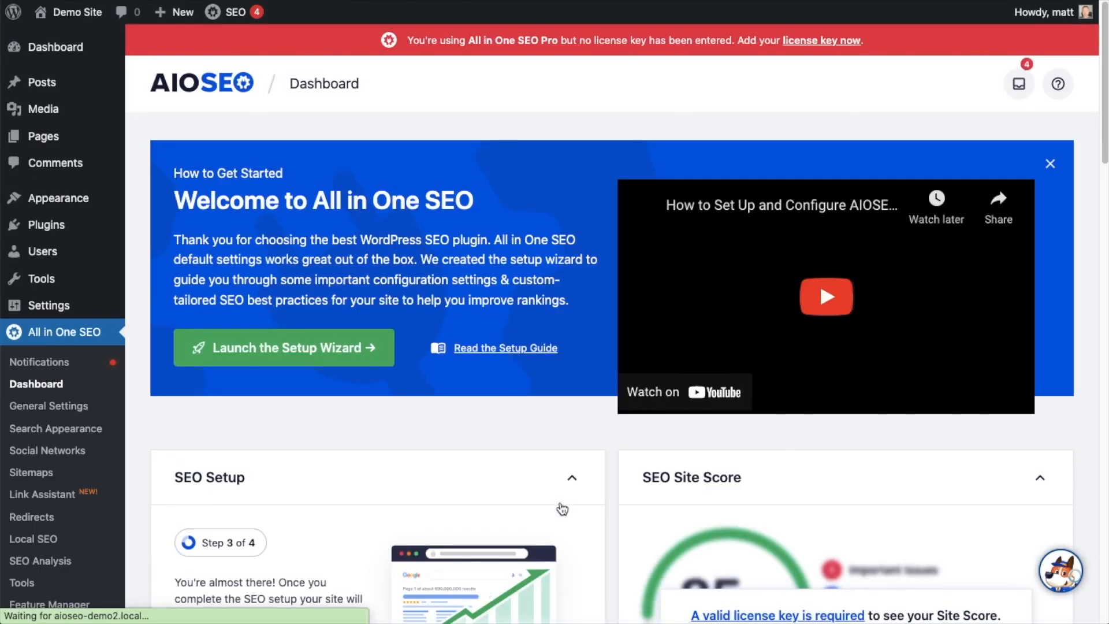
scroll(612, 289, down, 3)
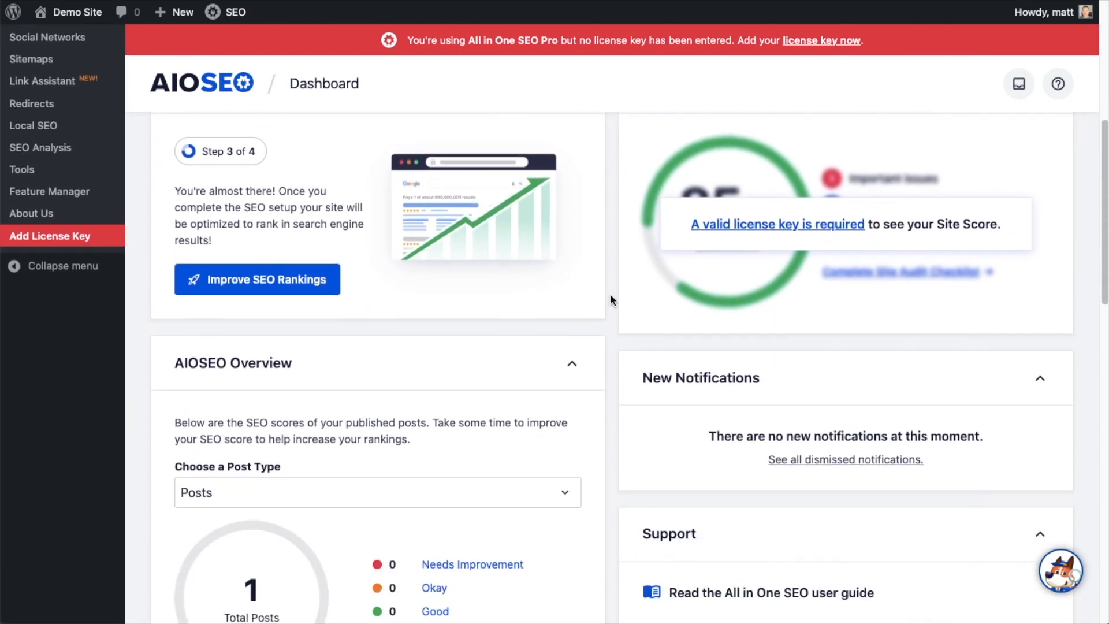
click(763, 228)
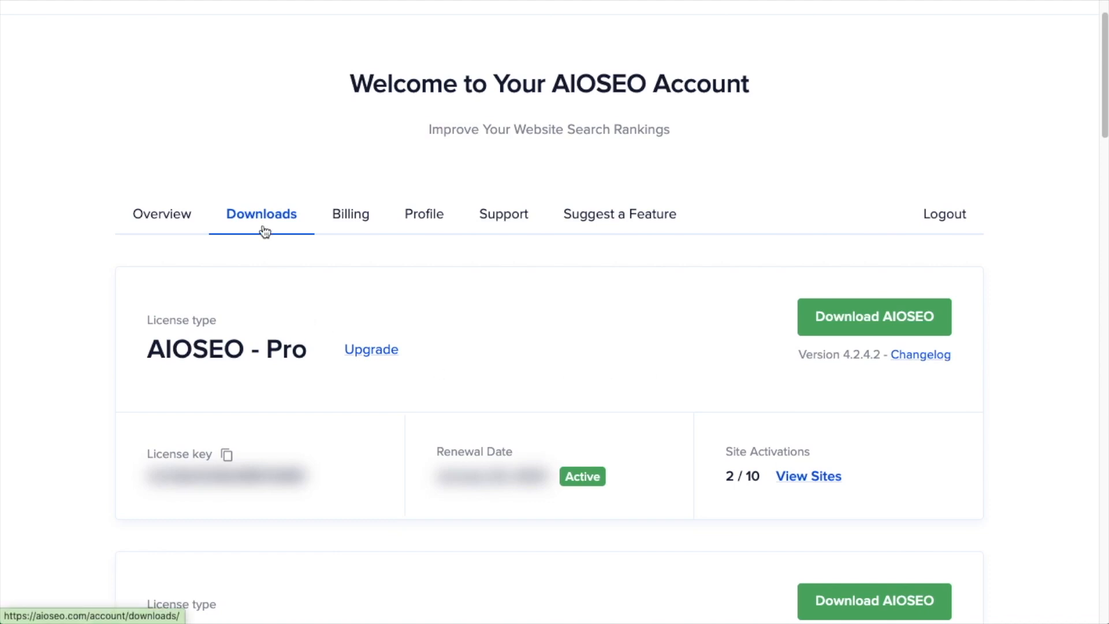
Step: Copy the license key from the AIOSEO account, paste it into the License Key field, connect it and save the general settings
click(226, 456)
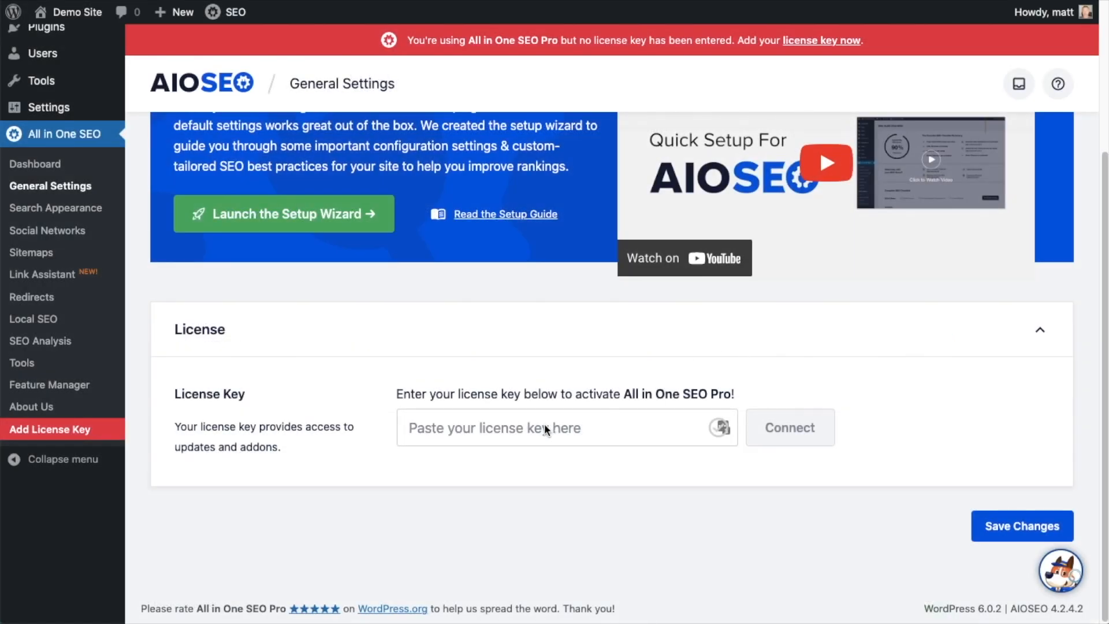
click(502, 426)
key(ctrl+v)
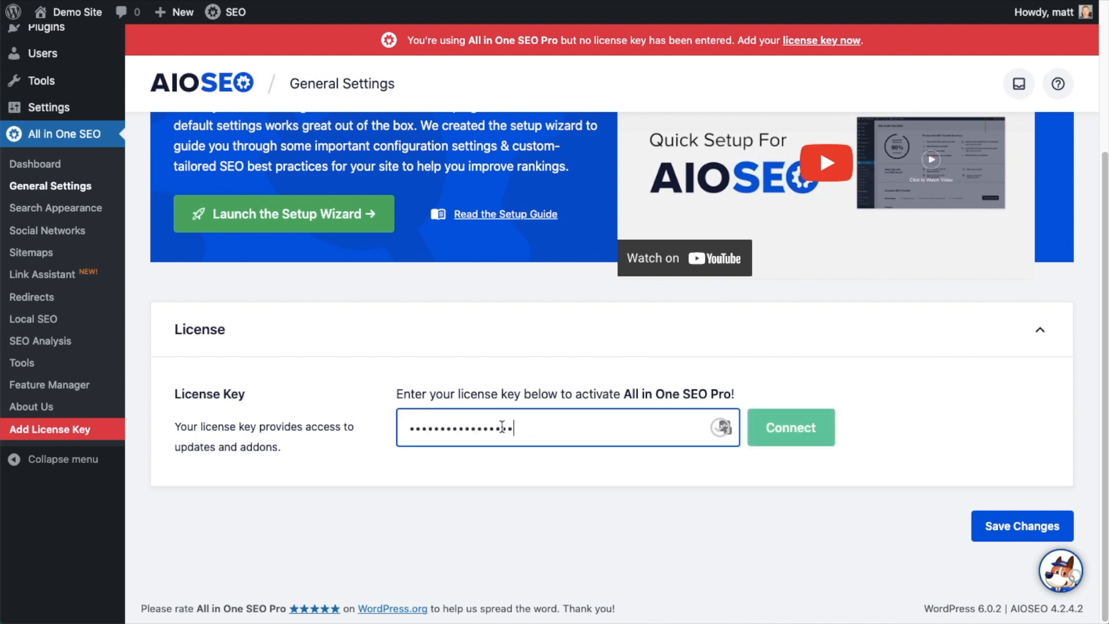
click(793, 427)
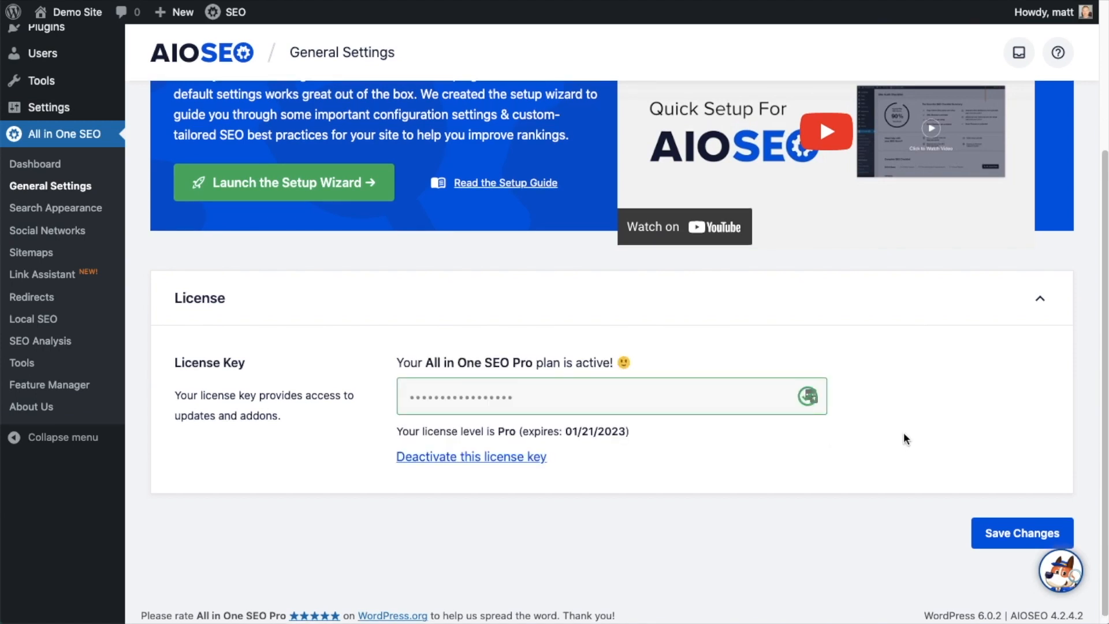
click(1027, 533)
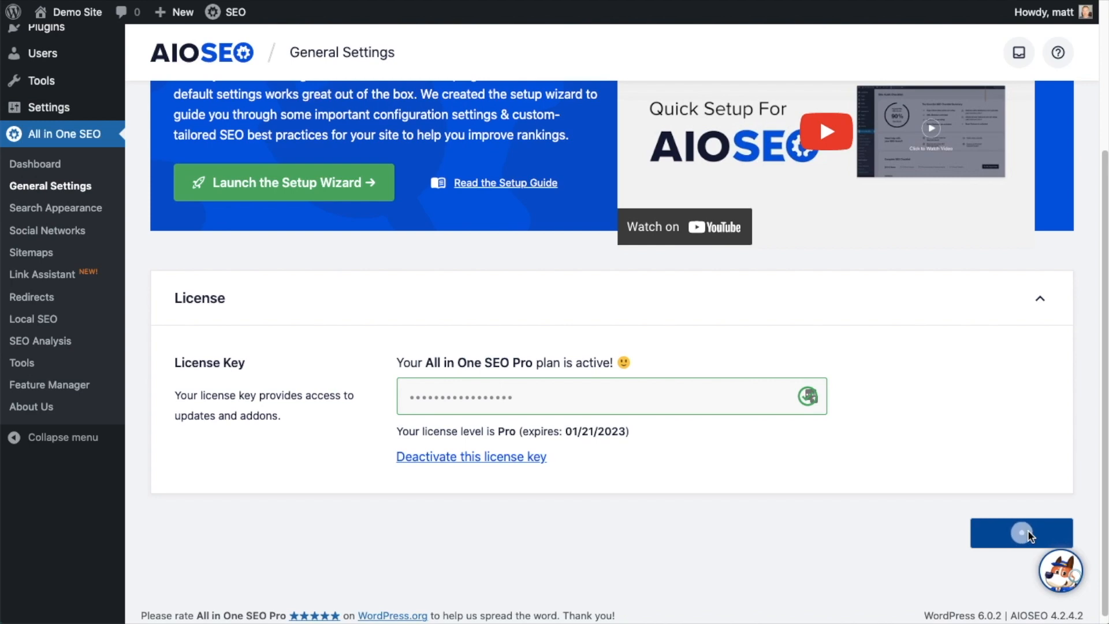
scroll(1010, 538, up, 4)
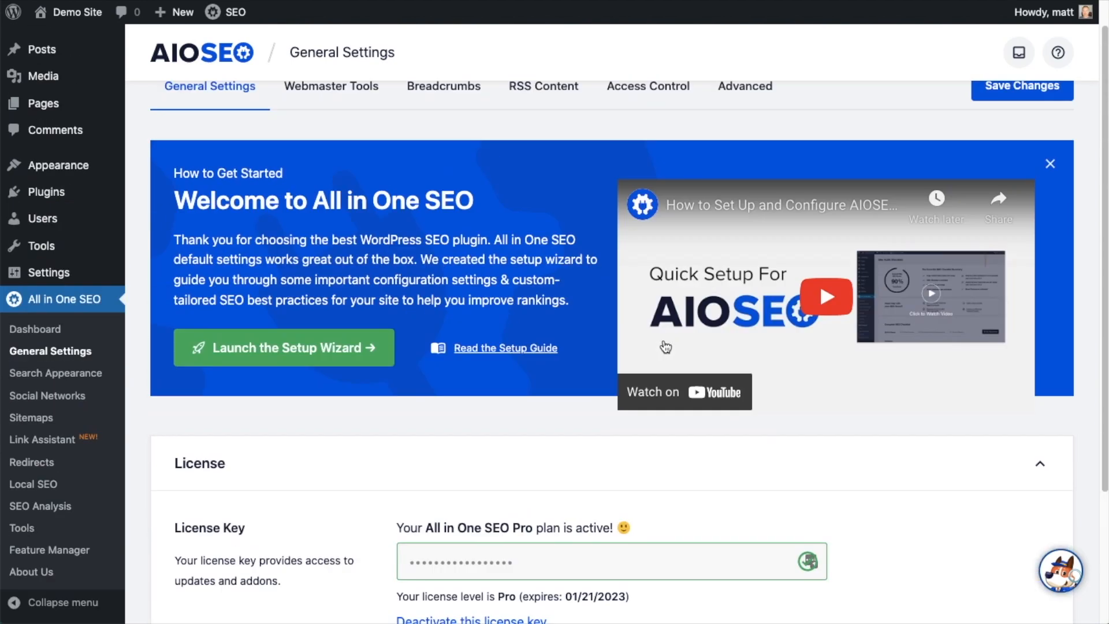
click(63, 56)
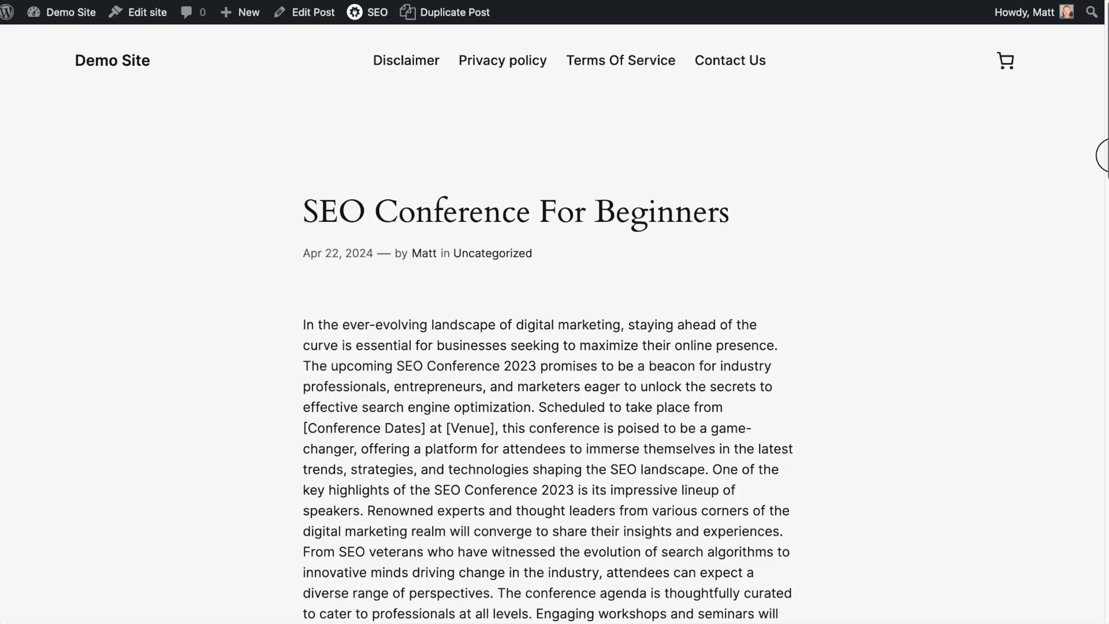
scroll(1102, 173, down, 3)
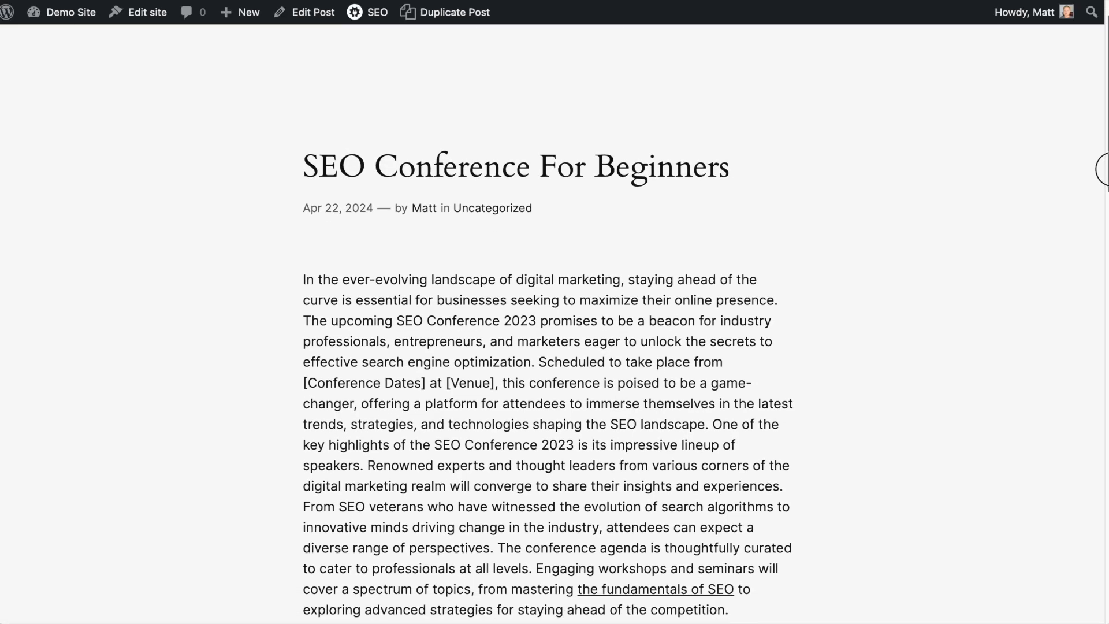
scroll(1104, 186, down, 3)
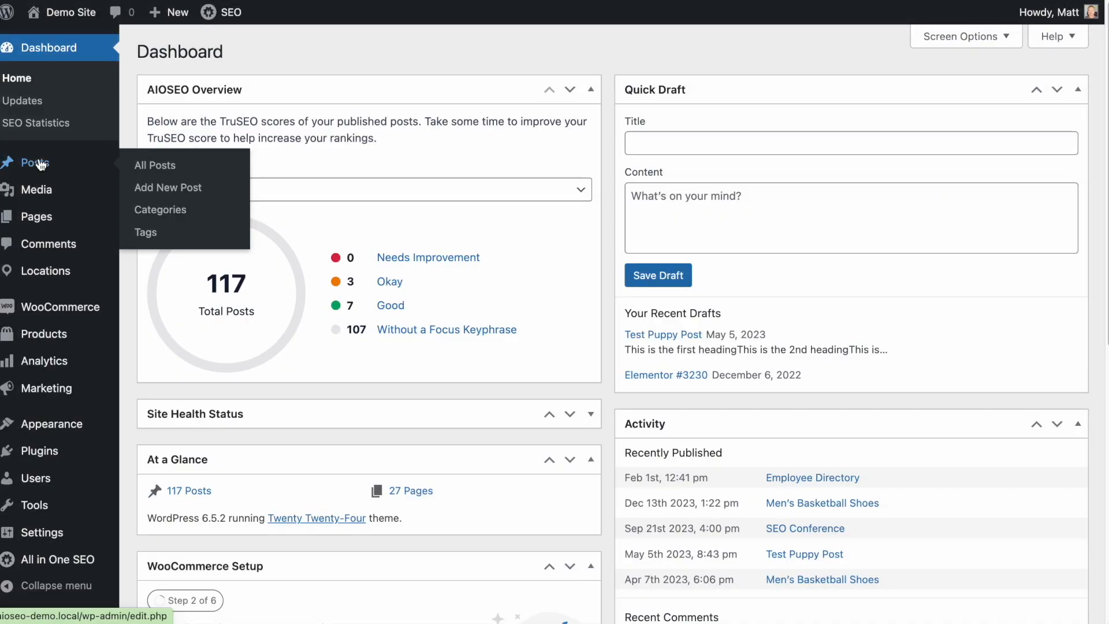
Step: Open the posts list and view the SEO Conference For Beginners and SEO Conference posts in separate new tabs
click(40, 166)
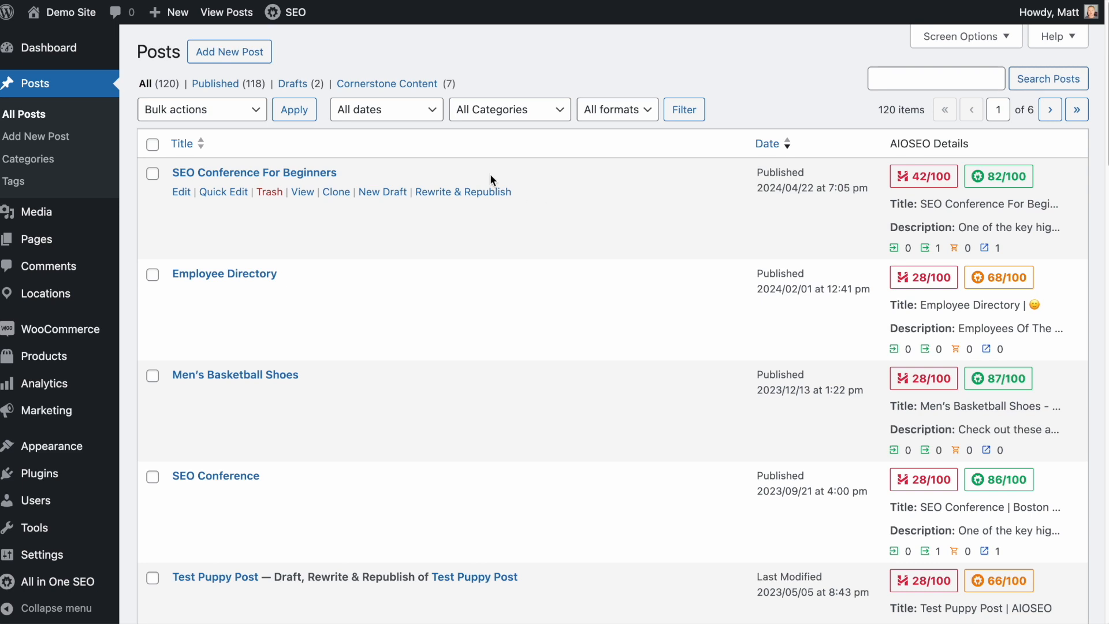
right_click(301, 195)
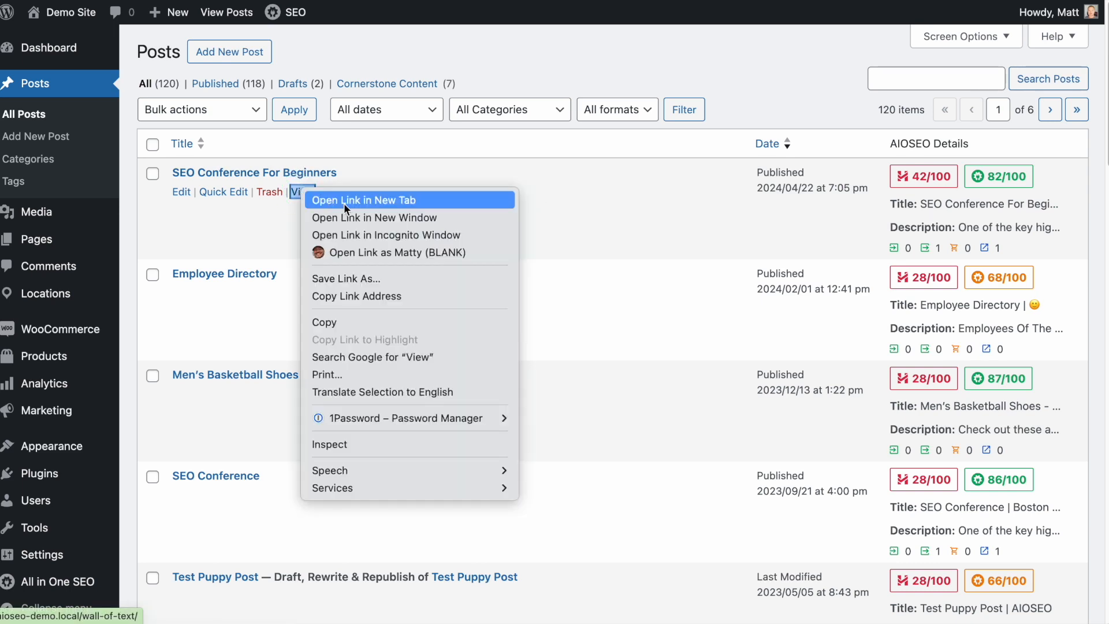
click(345, 202)
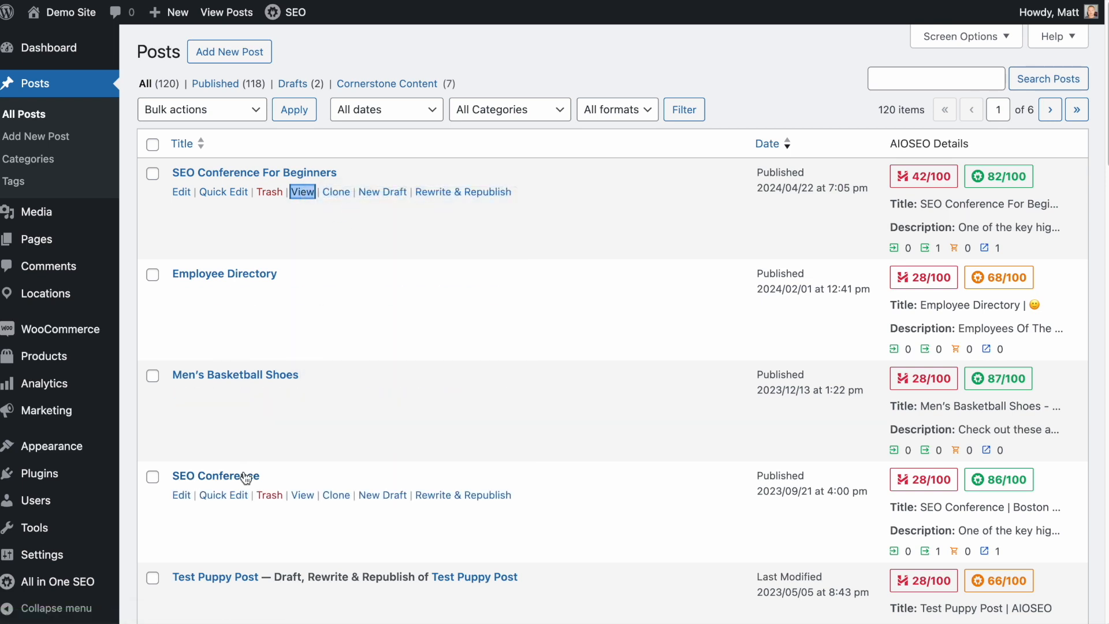
right_click(300, 495)
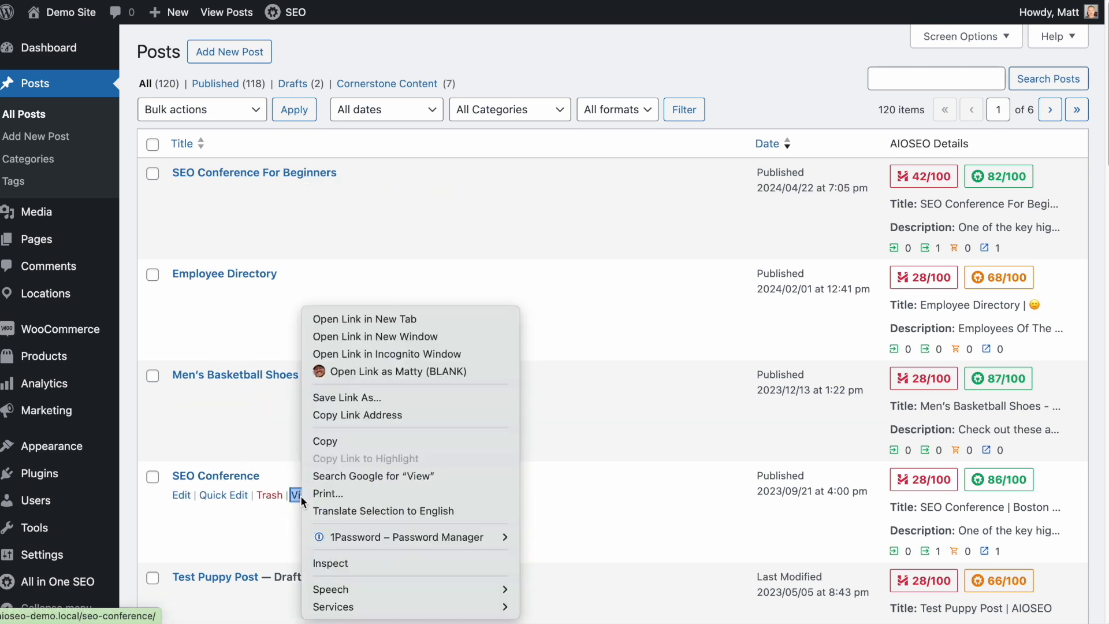
click(375, 318)
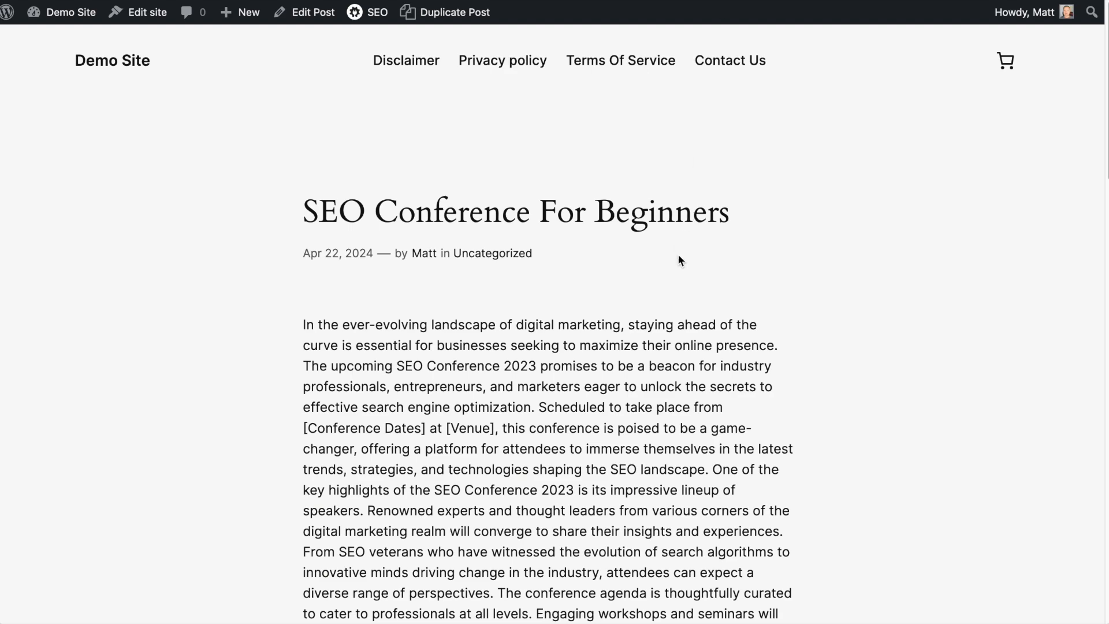
Step: Examine the paragraph structure and readability of the SEO Conference For Beginners post, including the break between its text blocks
scroll(679, 259, down, 3)
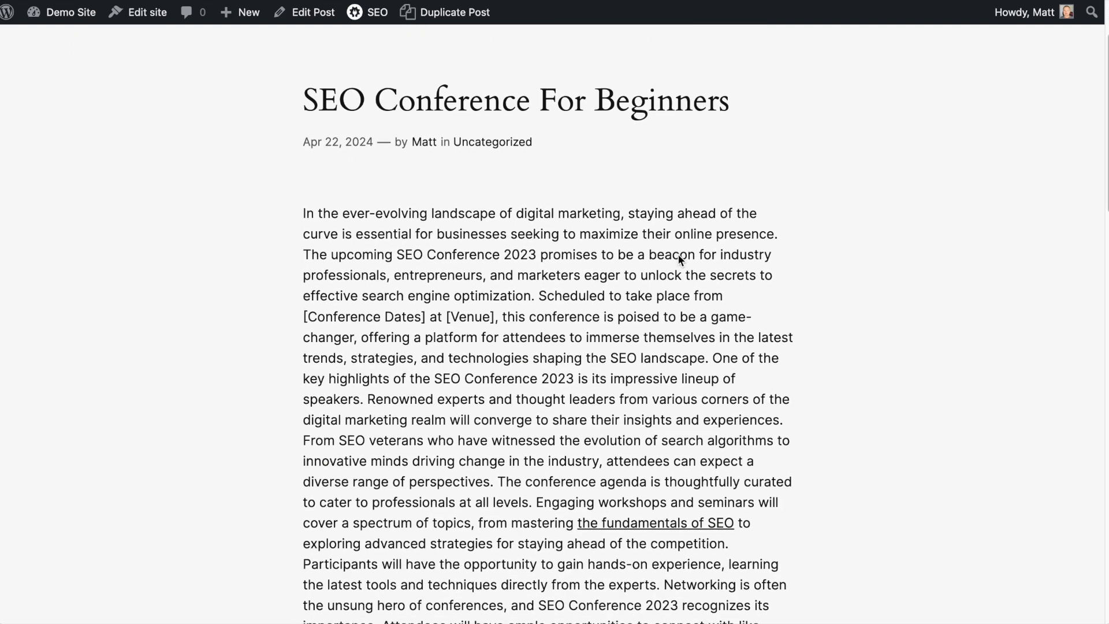
scroll(678, 259, down, 3)
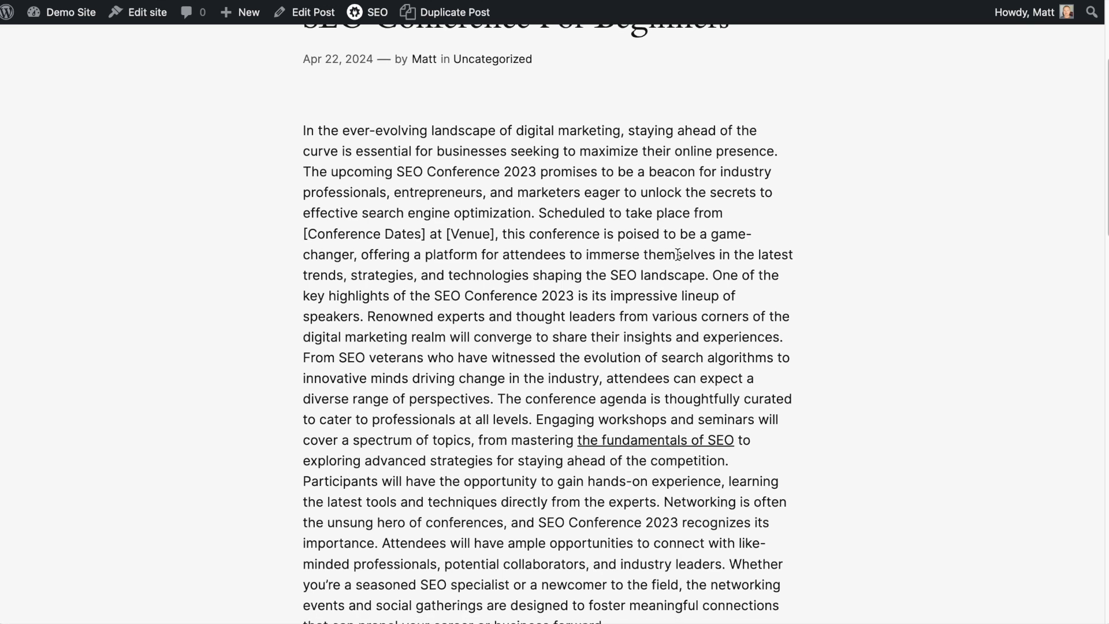
scroll(678, 255, down, 6)
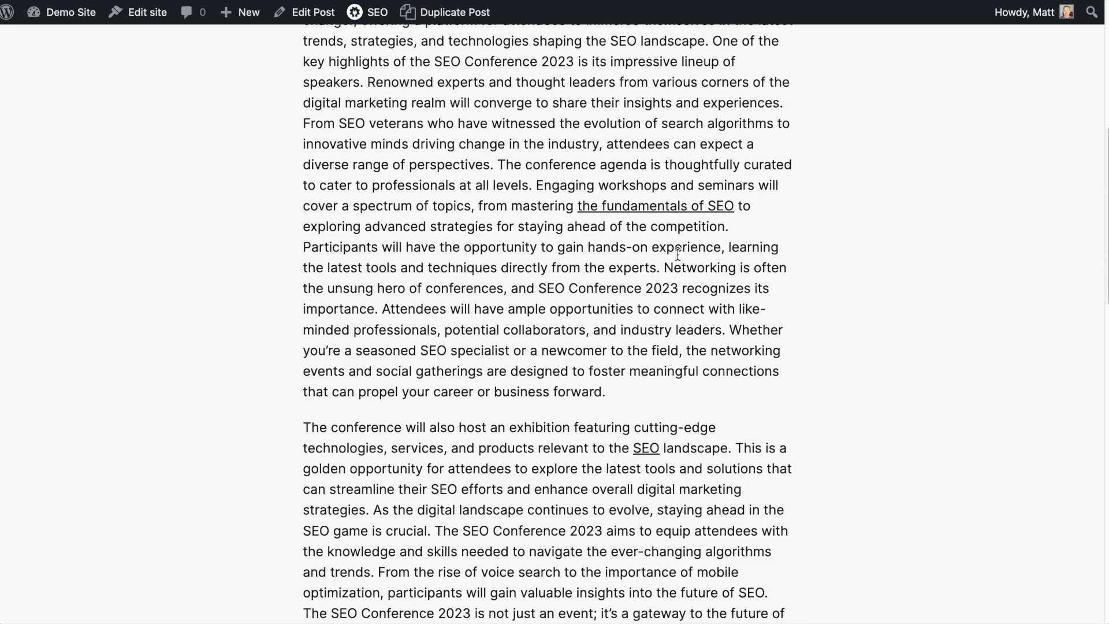
scroll(677, 255, down, 2)
drag(303, 255, 324, 289)
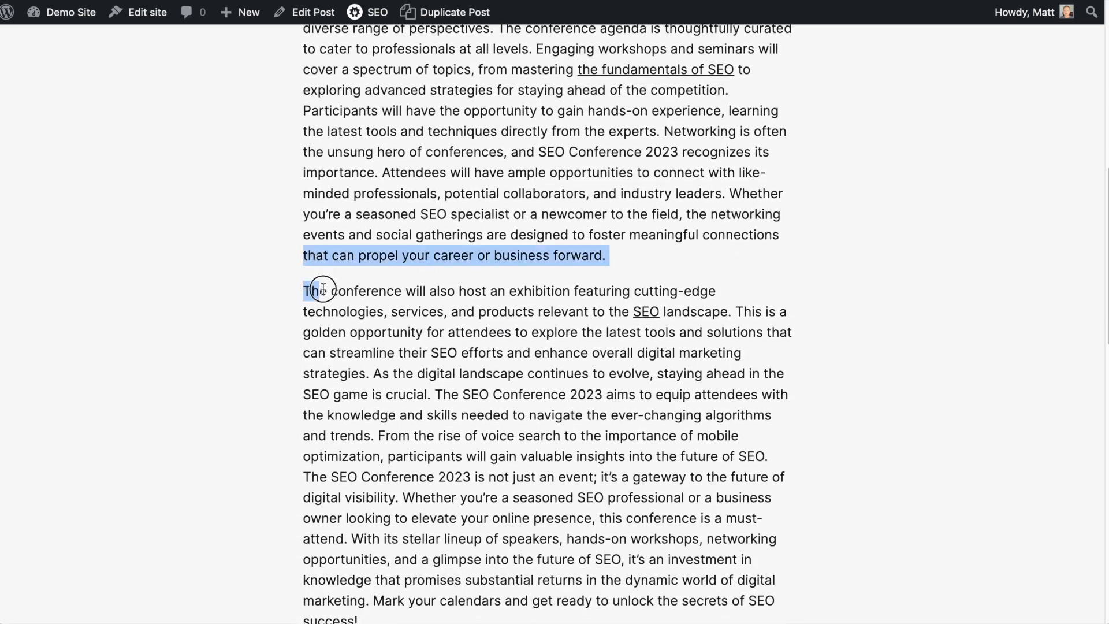
scroll(410, 299, down, 4)
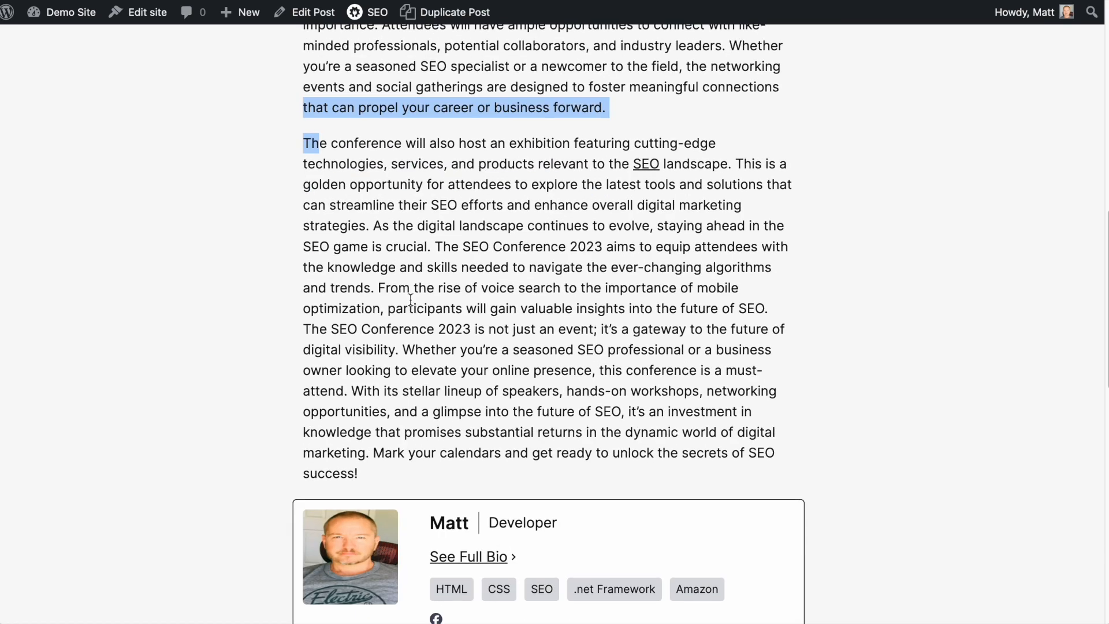
scroll(410, 299, up, 15)
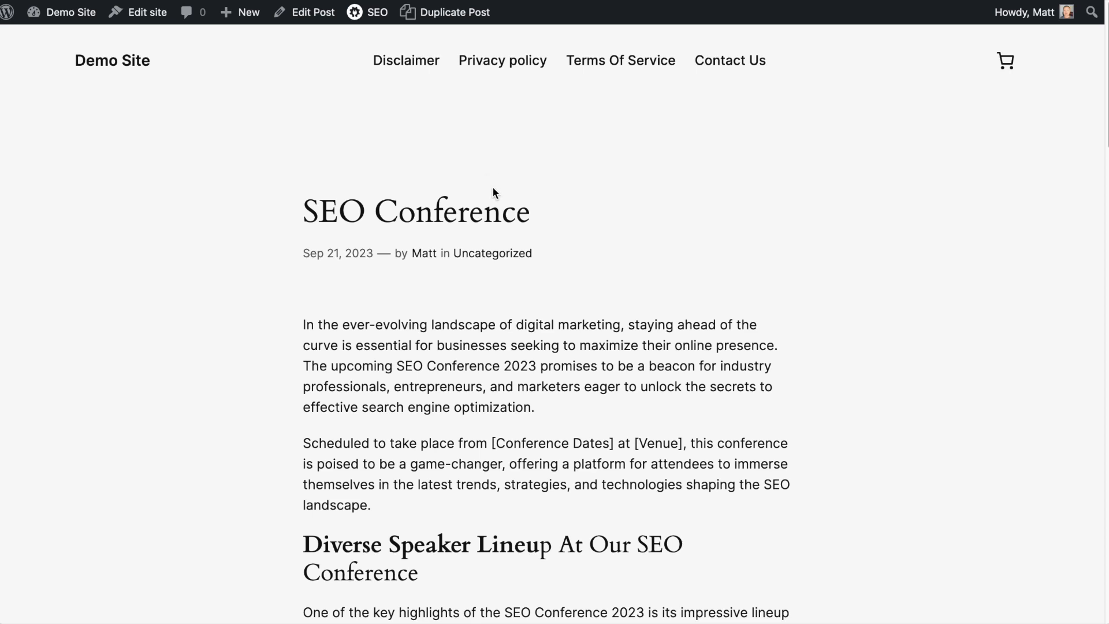
Step: Examine how headings and short paragraphs divide the content of the SEO Conference post
scroll(492, 213, down, 1)
scroll(492, 213, down, 5)
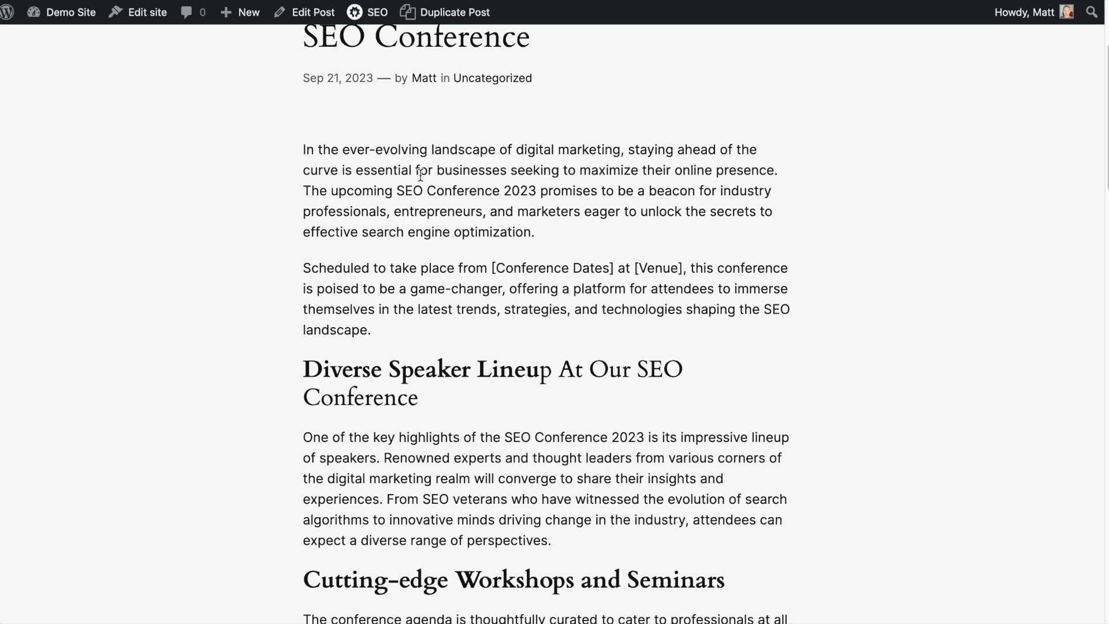
scroll(389, 317, down, 2)
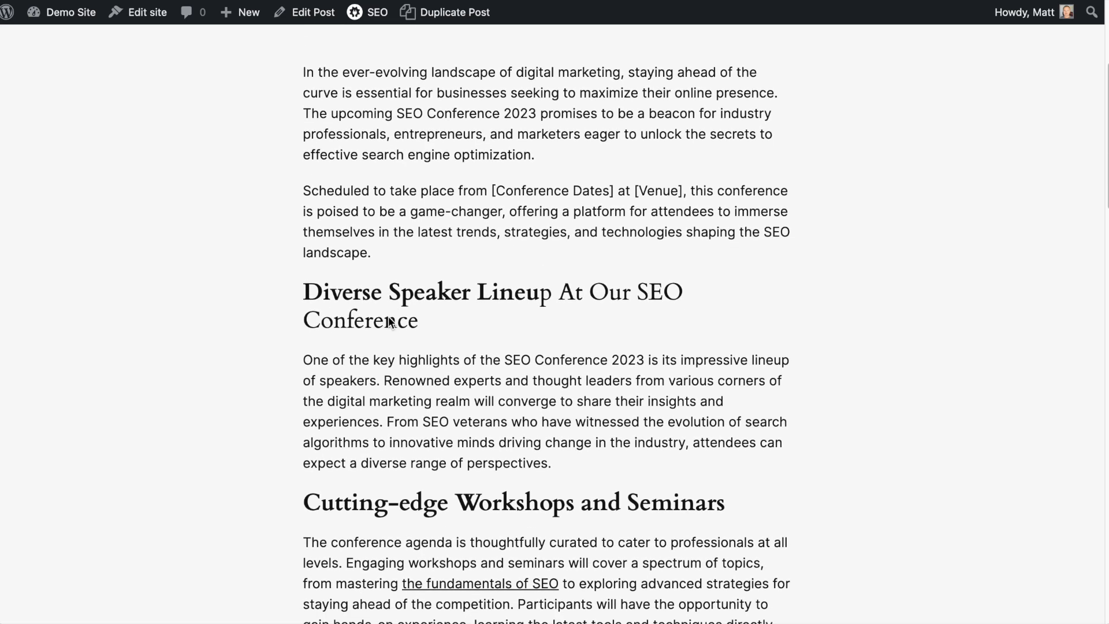
scroll(446, 296, down, 8)
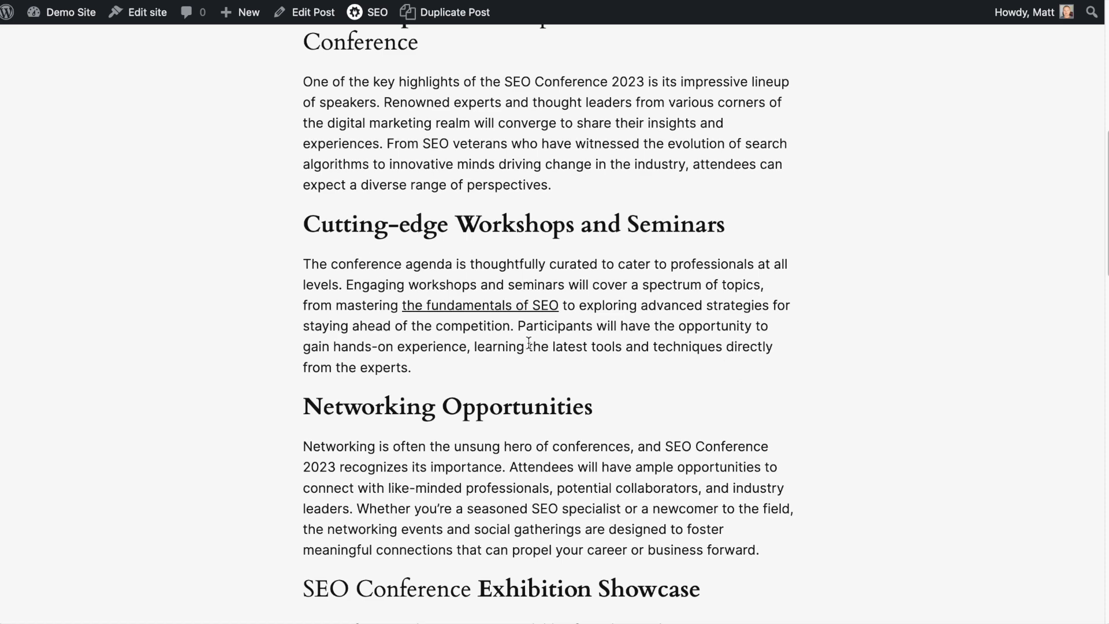
scroll(529, 341, down, 3)
scroll(528, 342, down, 5)
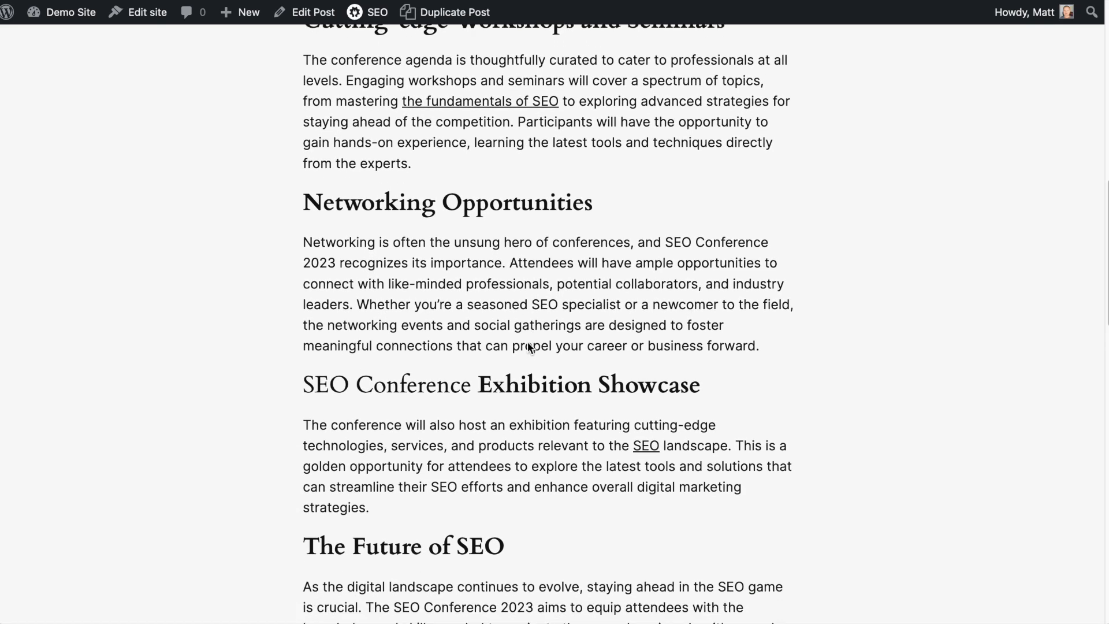
Step: Open the SEO Conference post for editing and look through its headings and paragraphs
scroll(528, 341, down, 2)
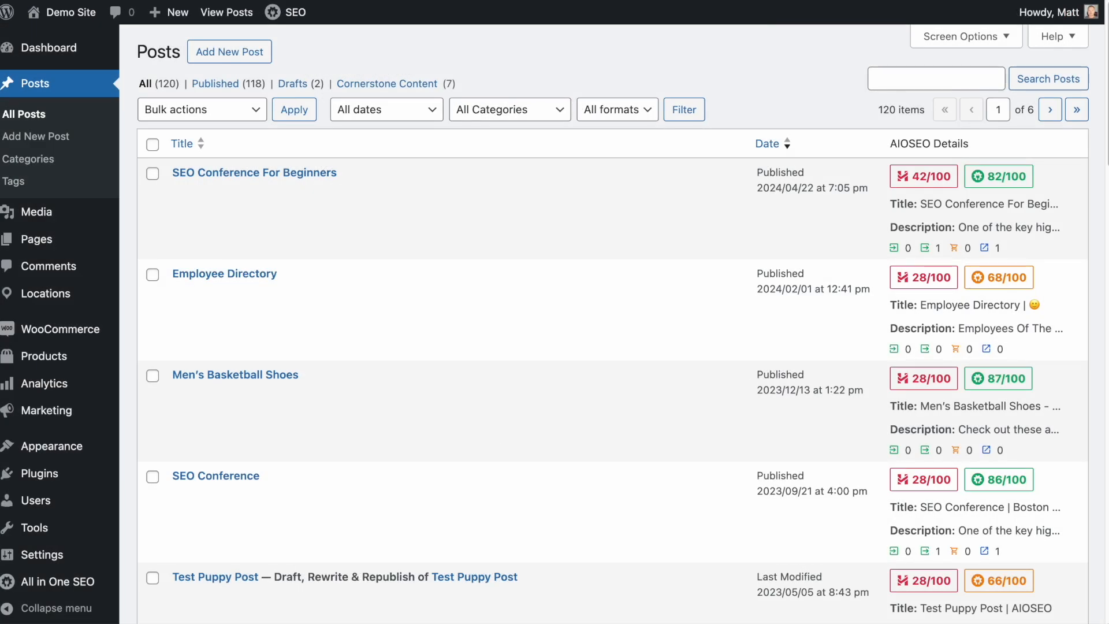
click(240, 479)
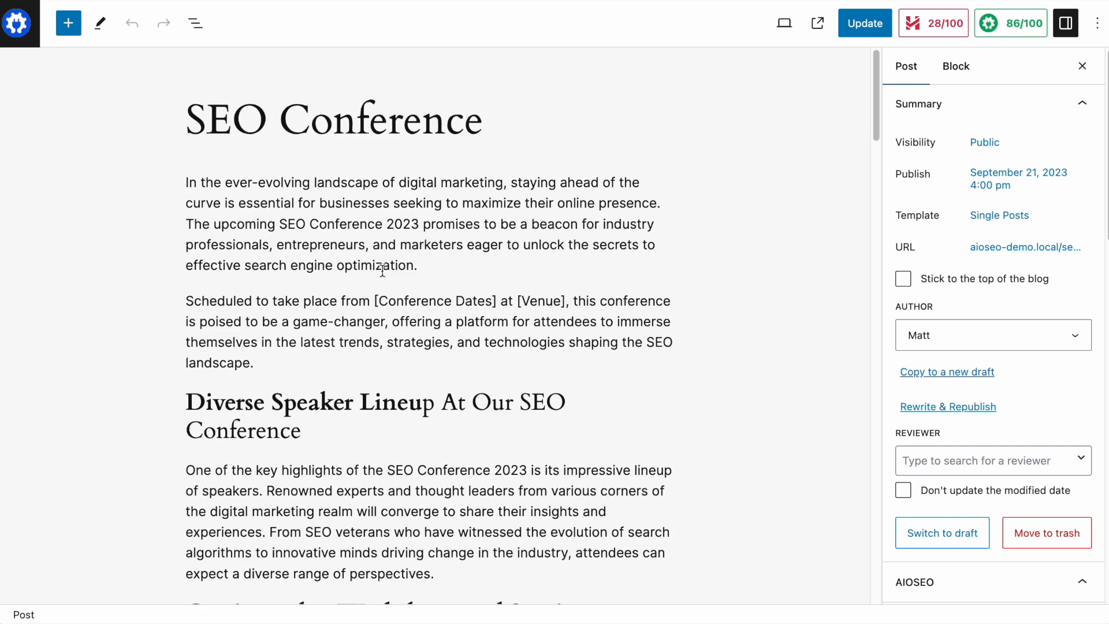
scroll(382, 270, down, 5)
scroll(382, 270, down, 3)
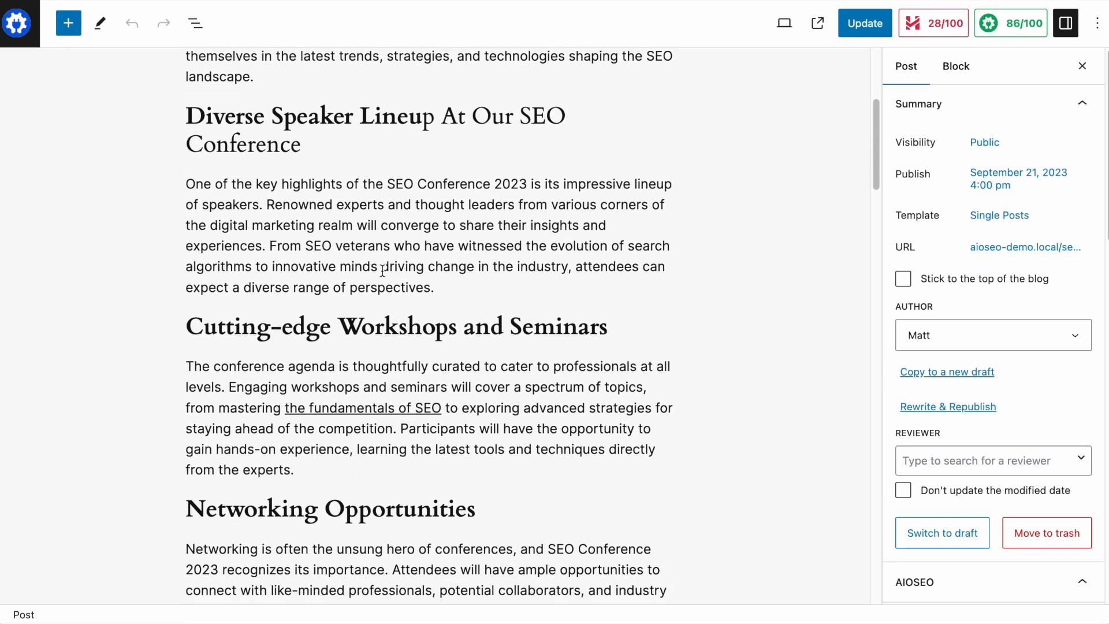
scroll(383, 270, down, 1)
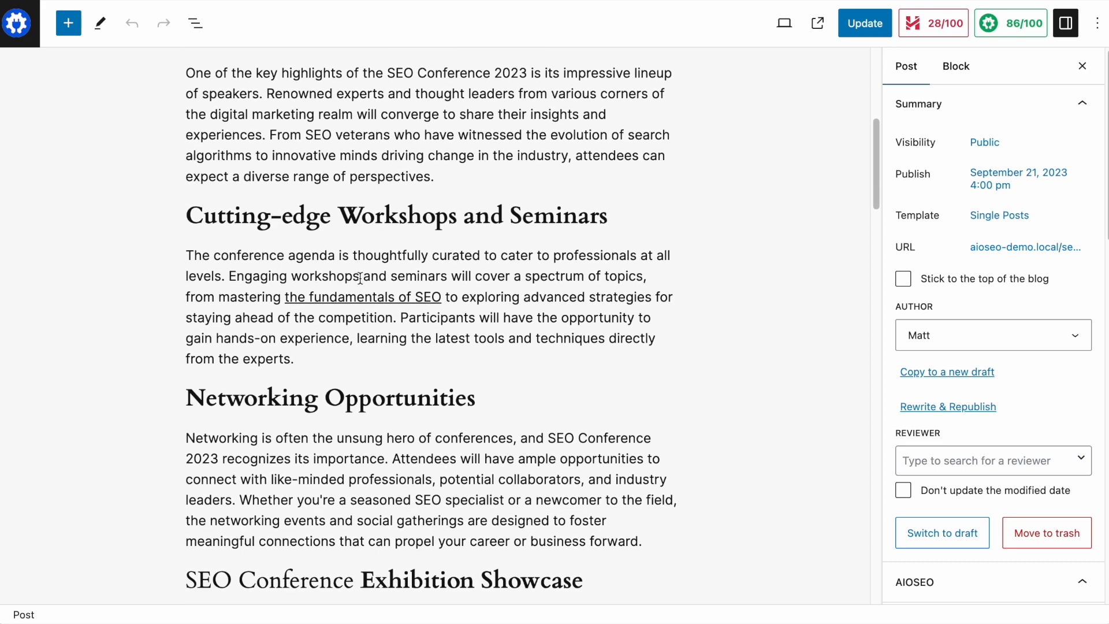
scroll(391, 305, down, 3)
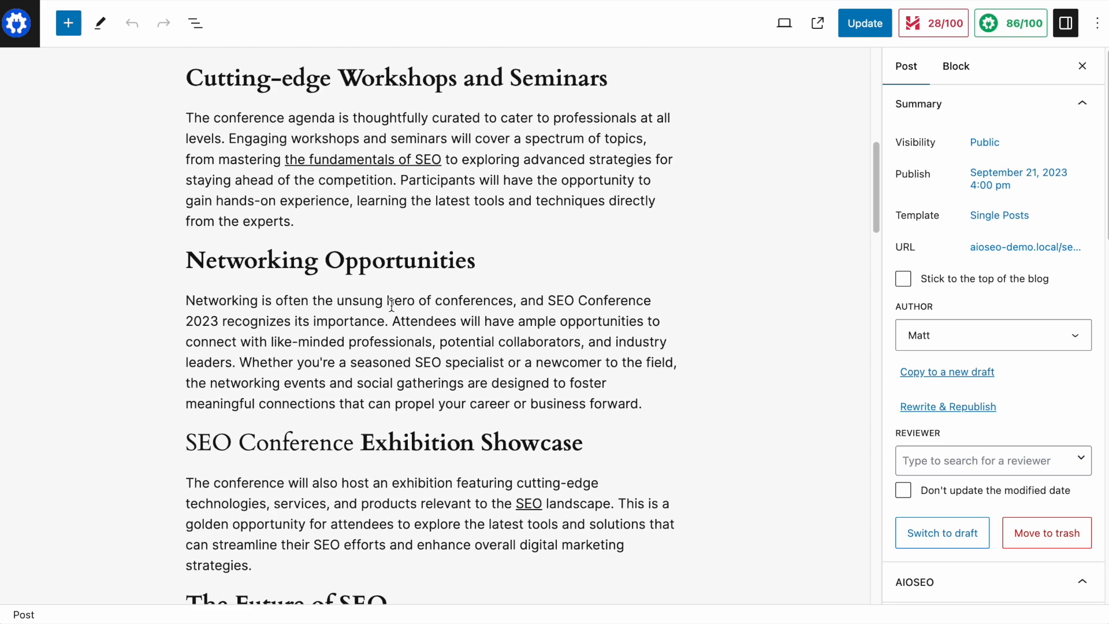
scroll(376, 231, up, 10)
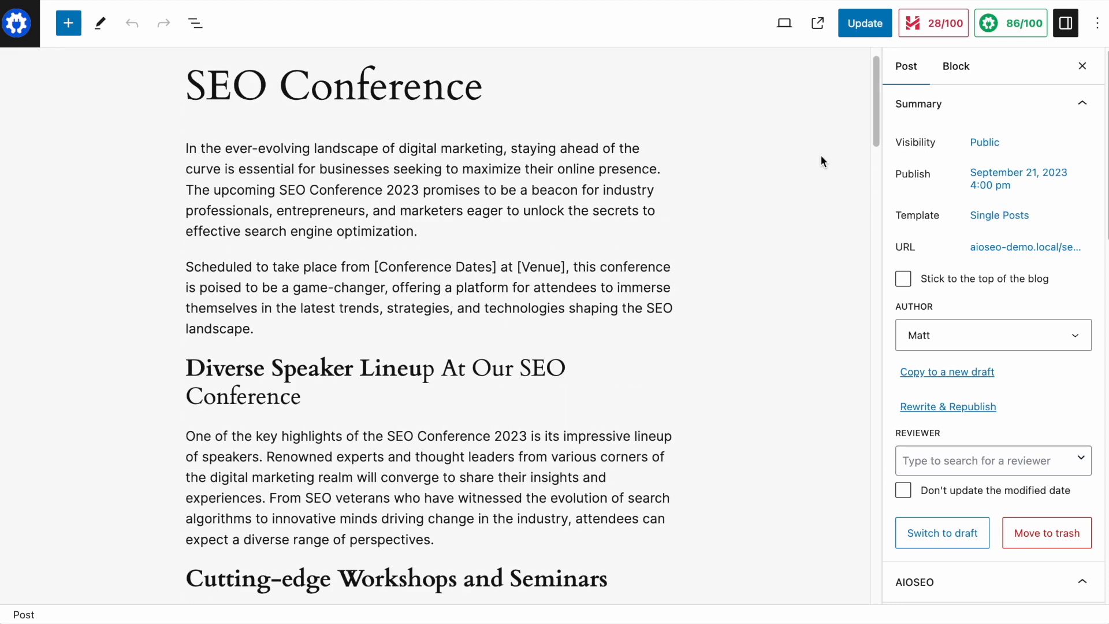
Step: Open the post's general AIOSEO settings and expand the Readability checks to review the reported errors
click(1008, 36)
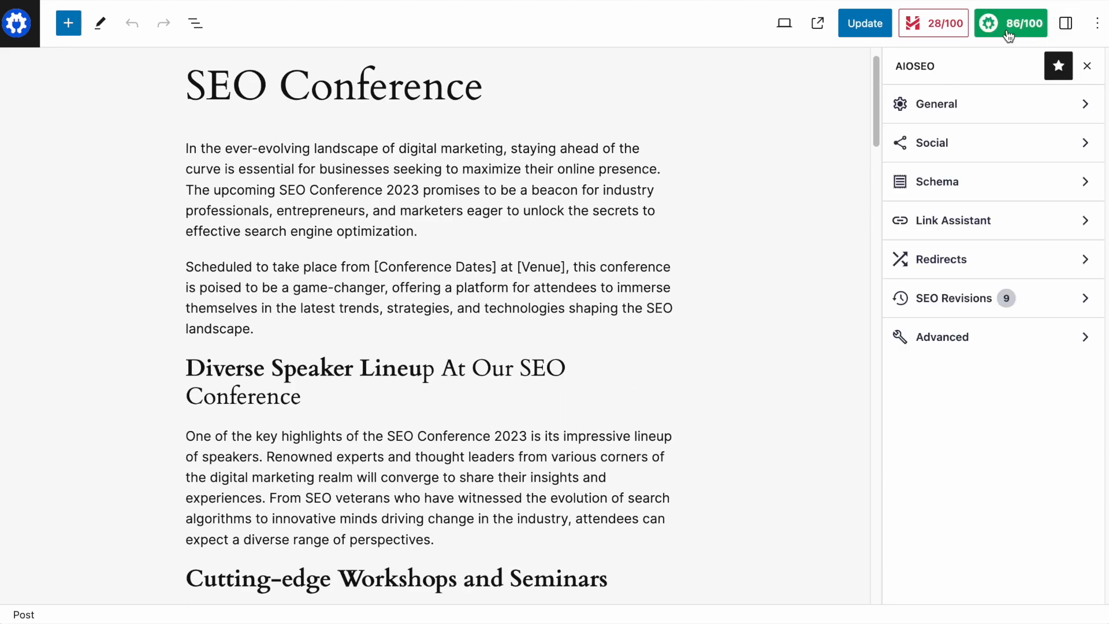
click(954, 101)
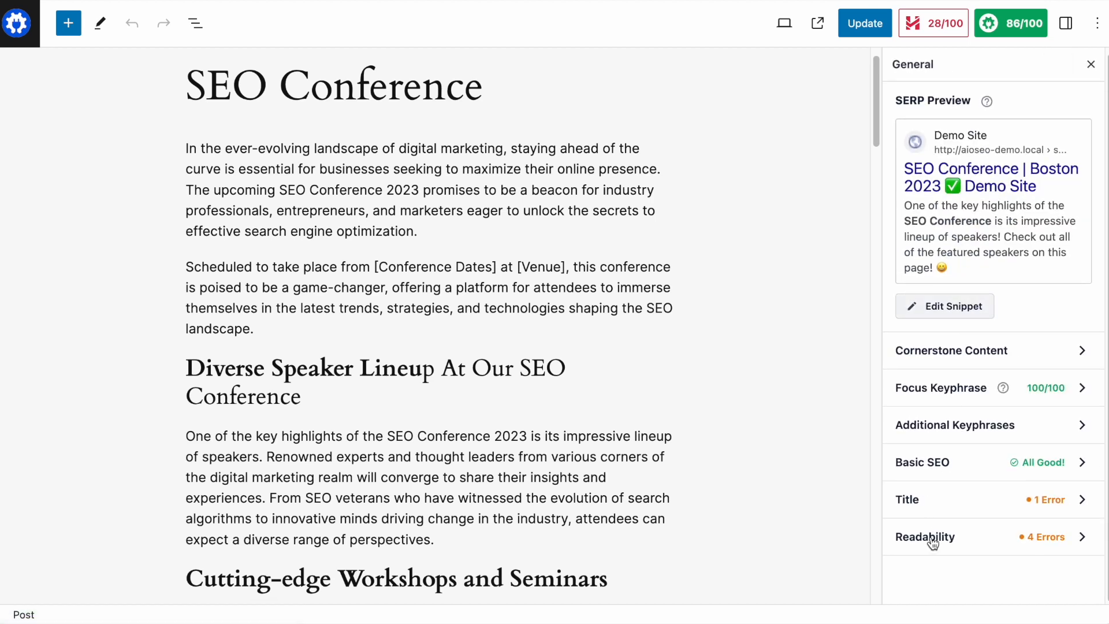
click(1080, 537)
scroll(1023, 428, down, 1)
scroll(1022, 427, down, 5)
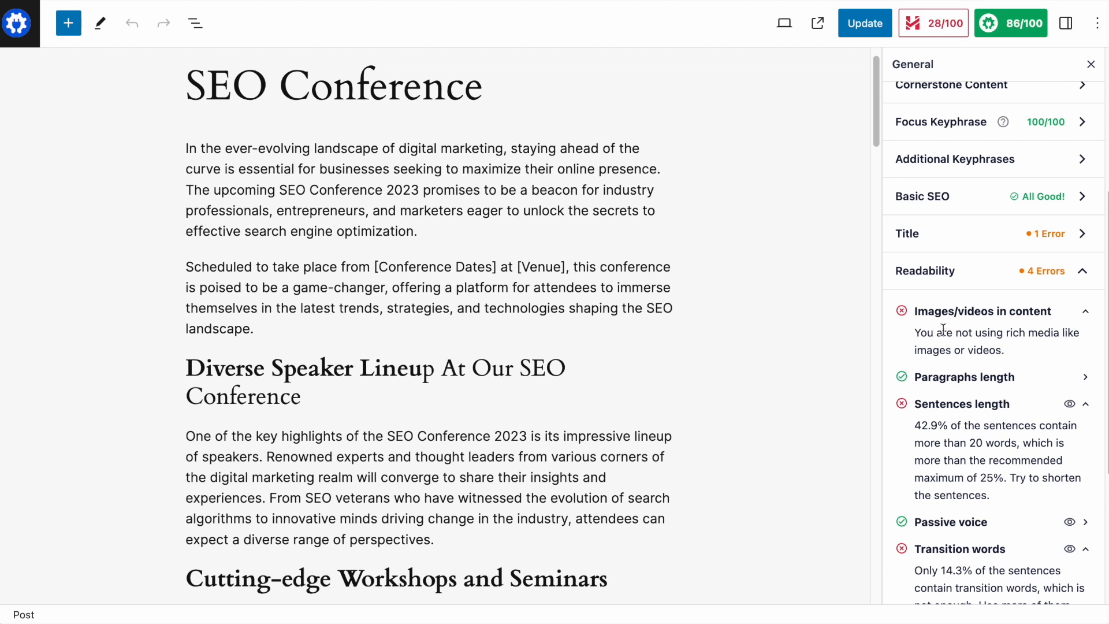
Step: Insert the black tripod image from the media library into the SEO Conference post, directly below the first paragraph
click(459, 237)
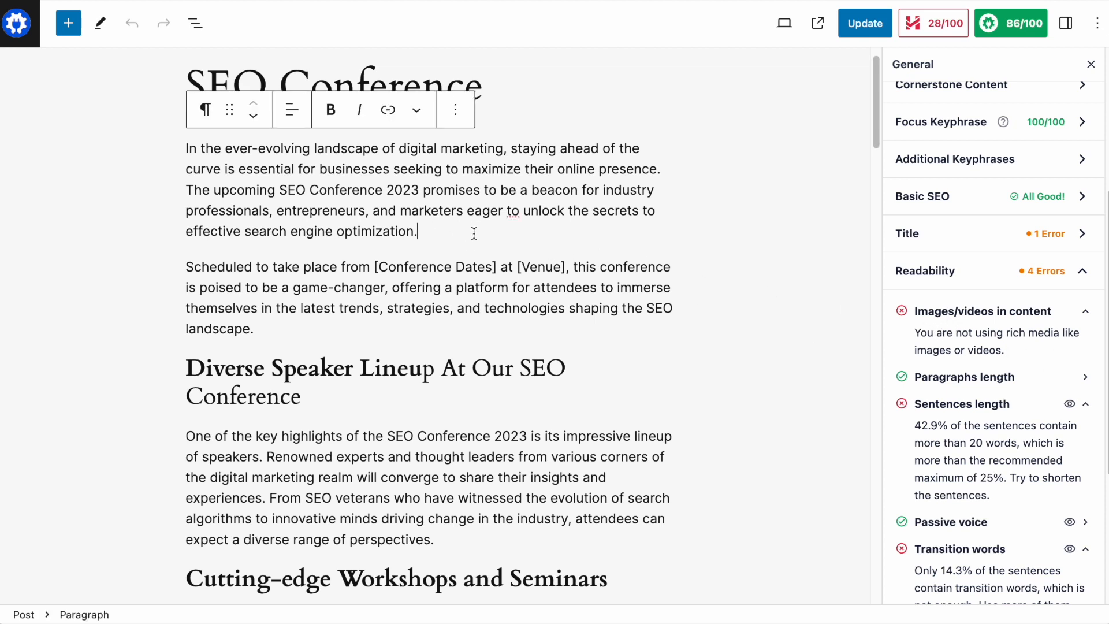
key(Return)
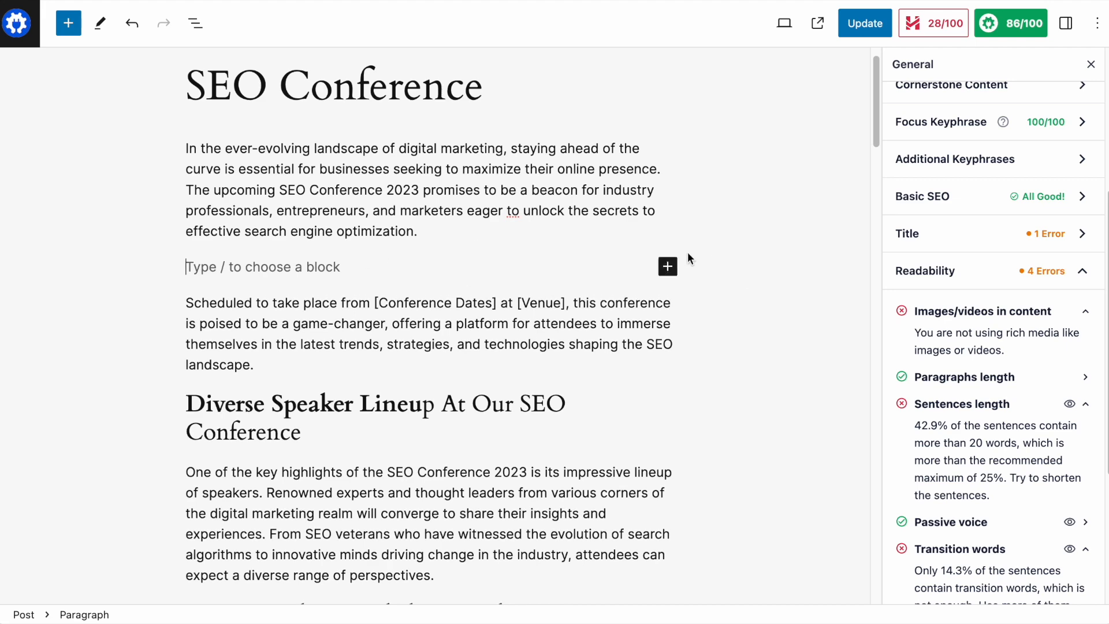
click(667, 266)
click(880, 373)
click(292, 338)
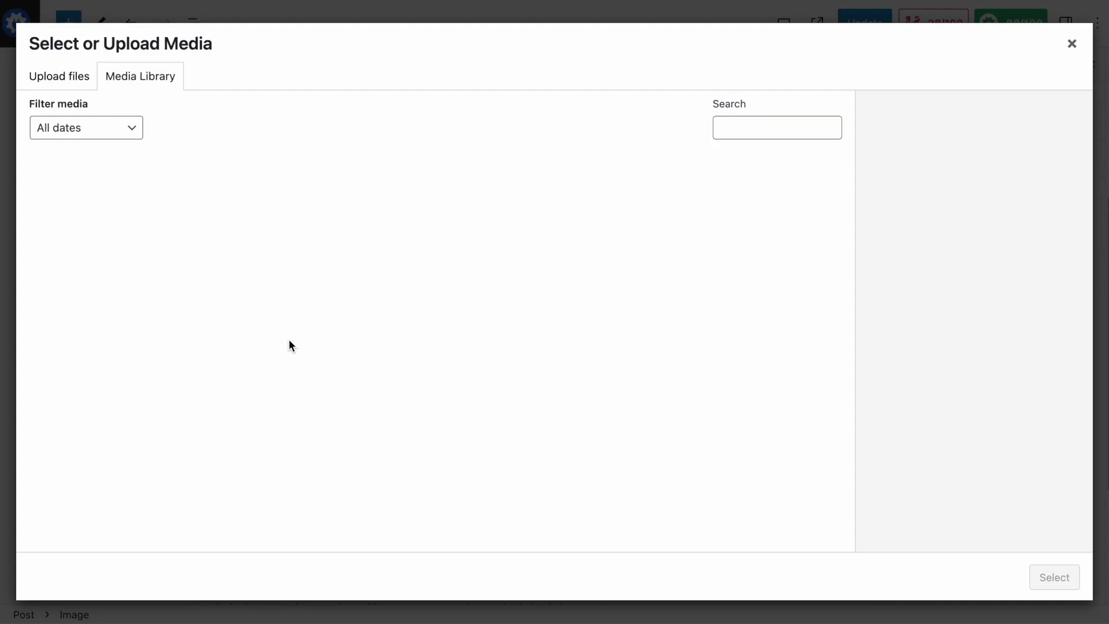
click(198, 205)
click(1054, 577)
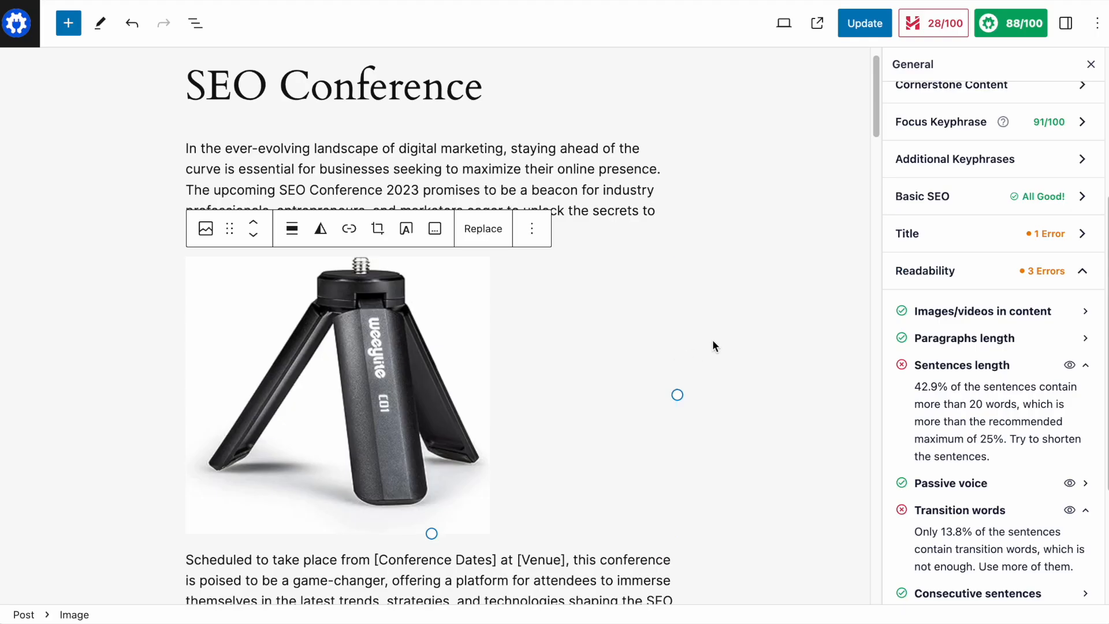
click(742, 338)
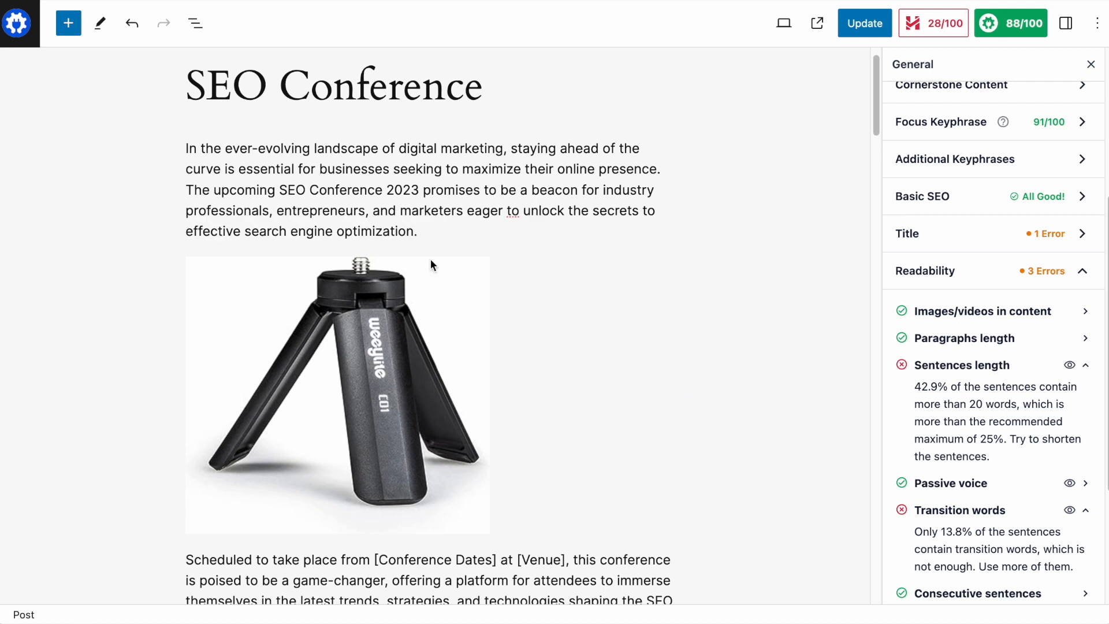
Step: Check the tripod image's placement between the text blocks and expand the Paragraphs length readability result
scroll(428, 323, down, 3)
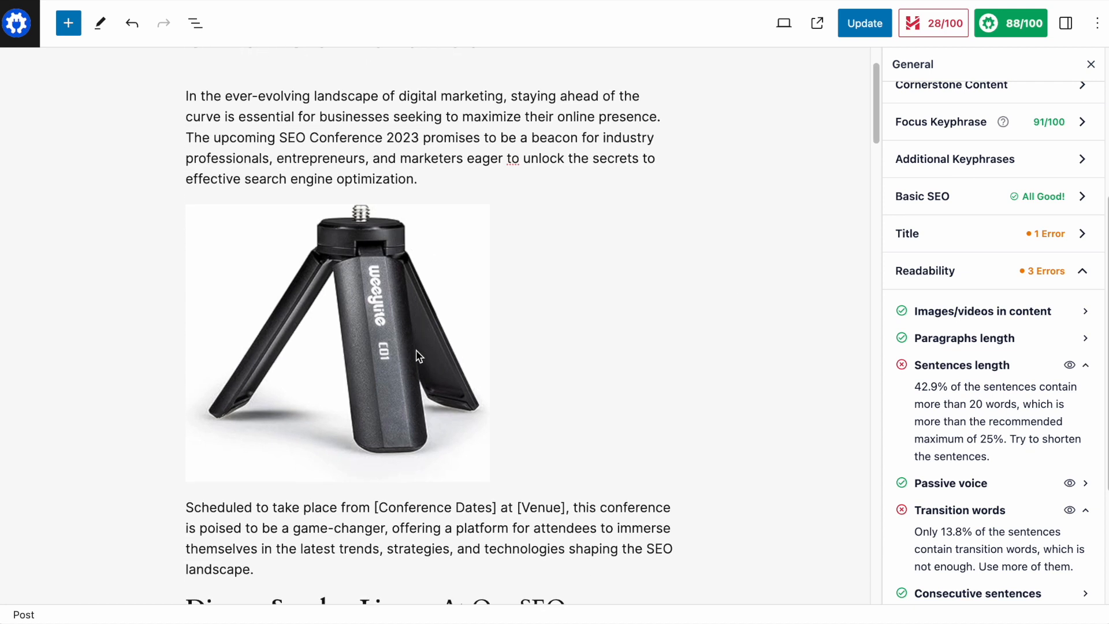
scroll(418, 355, down, 2)
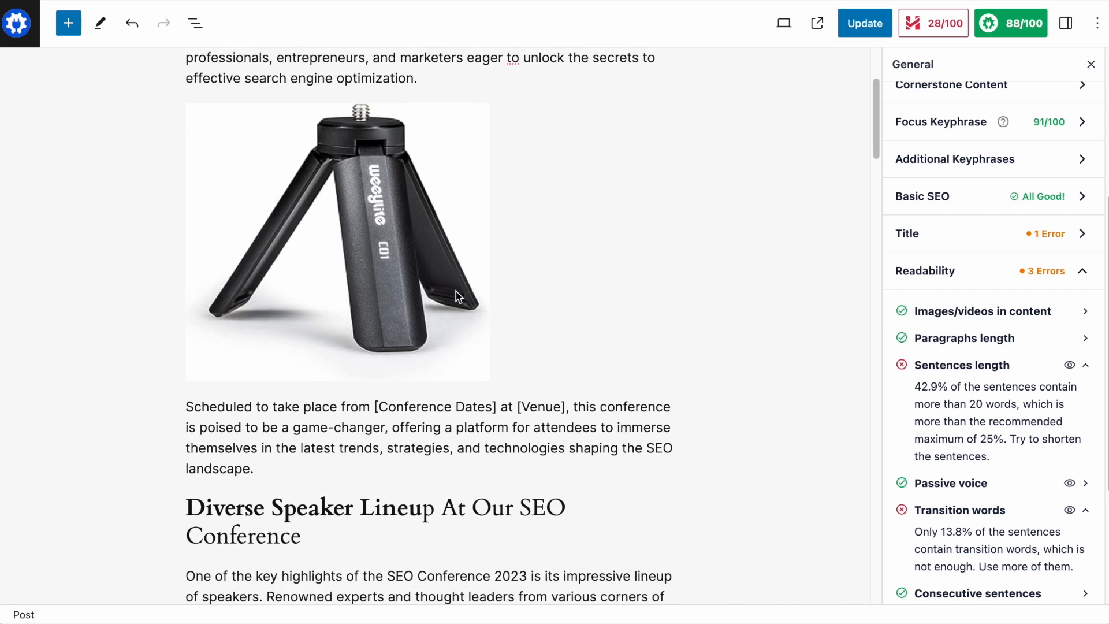
scroll(747, 307, up, 1)
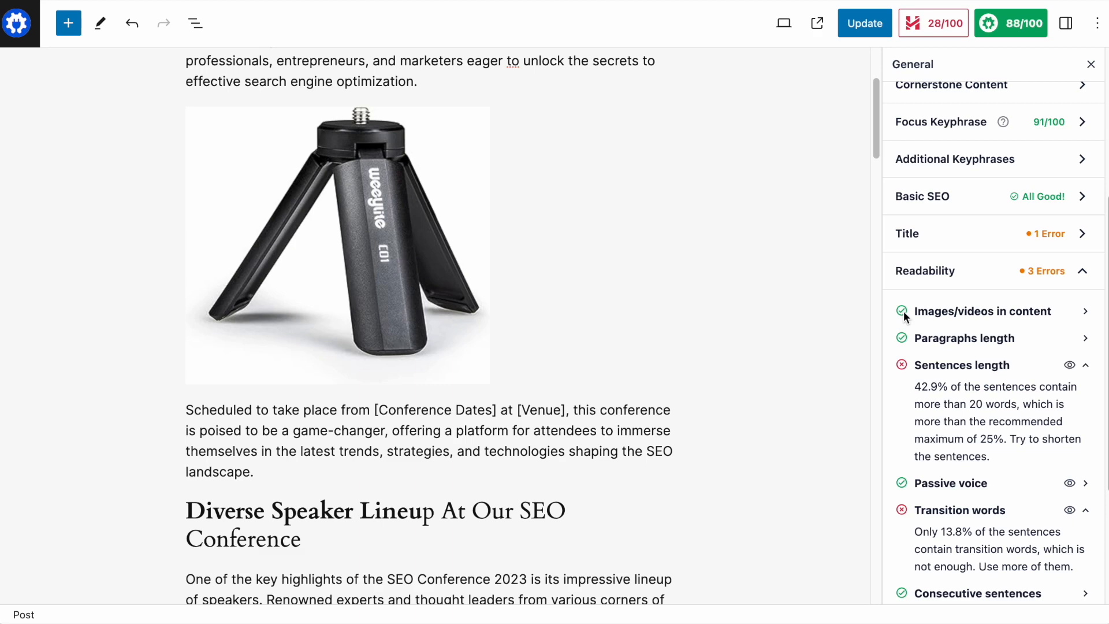
scroll(666, 307, up, 1)
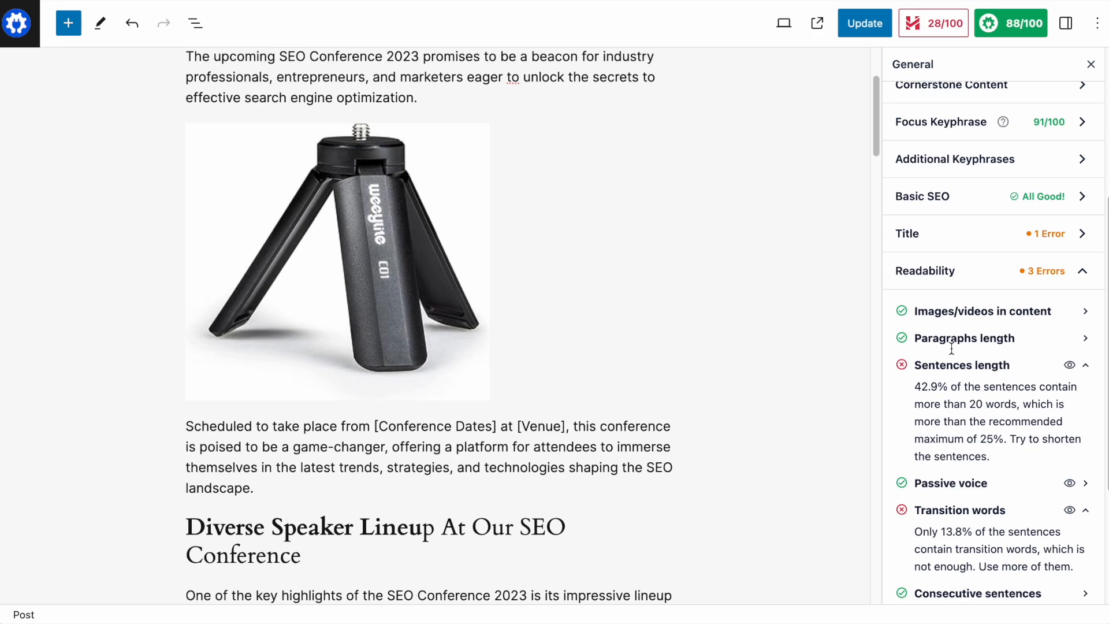
click(1084, 340)
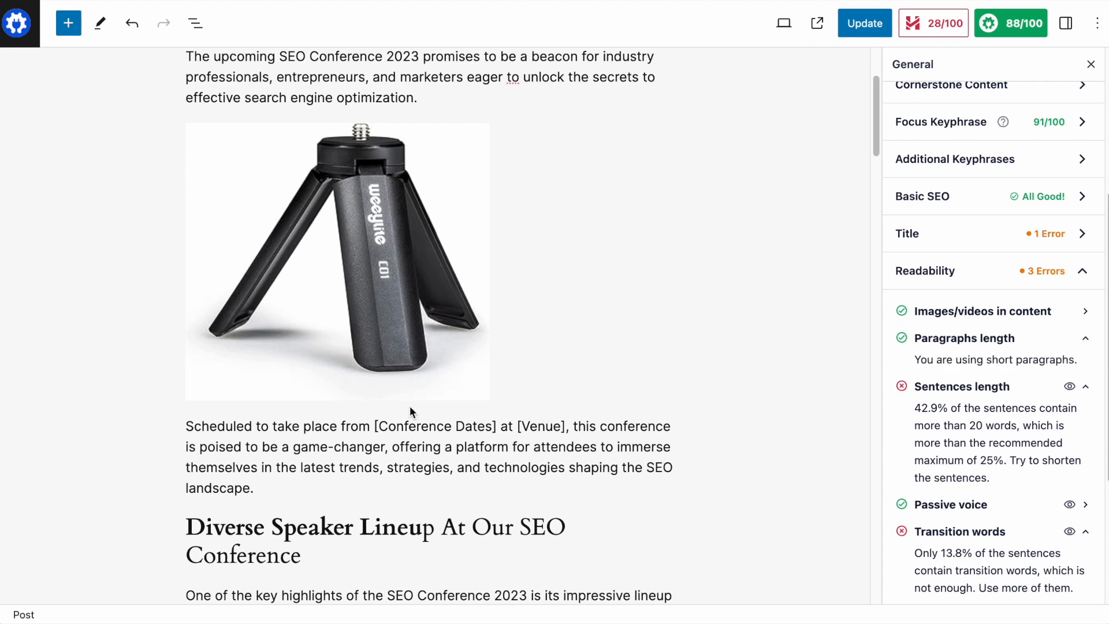
Step: Expand the Passive voice result and review the Sentences length, Transition words and Flesch reading ease advice
scroll(999, 382, down, 3)
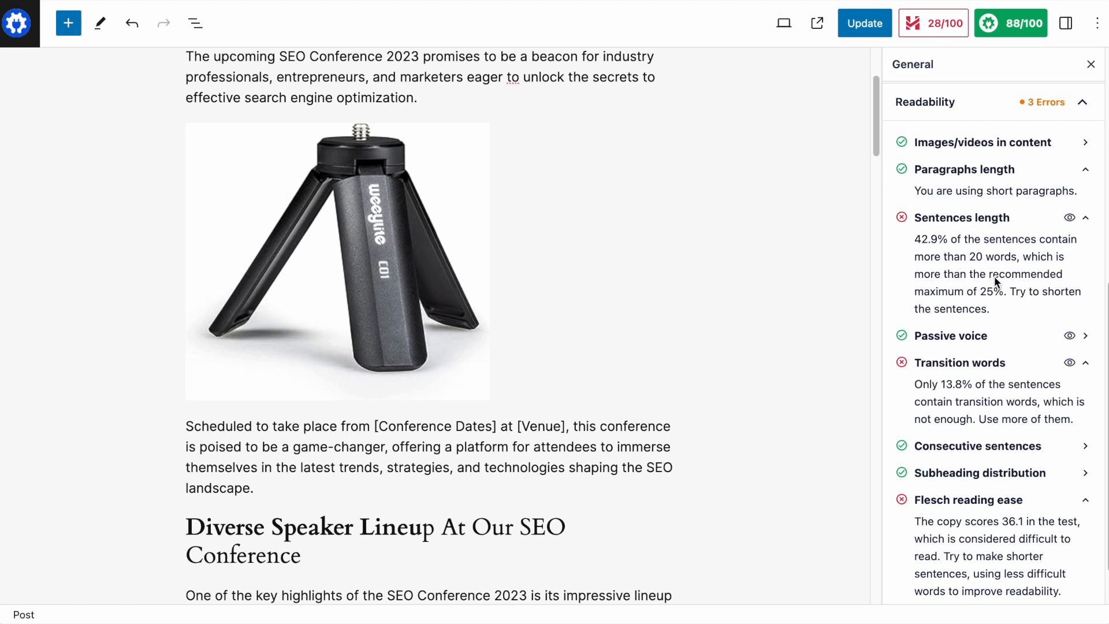
scroll(995, 281, down, 2)
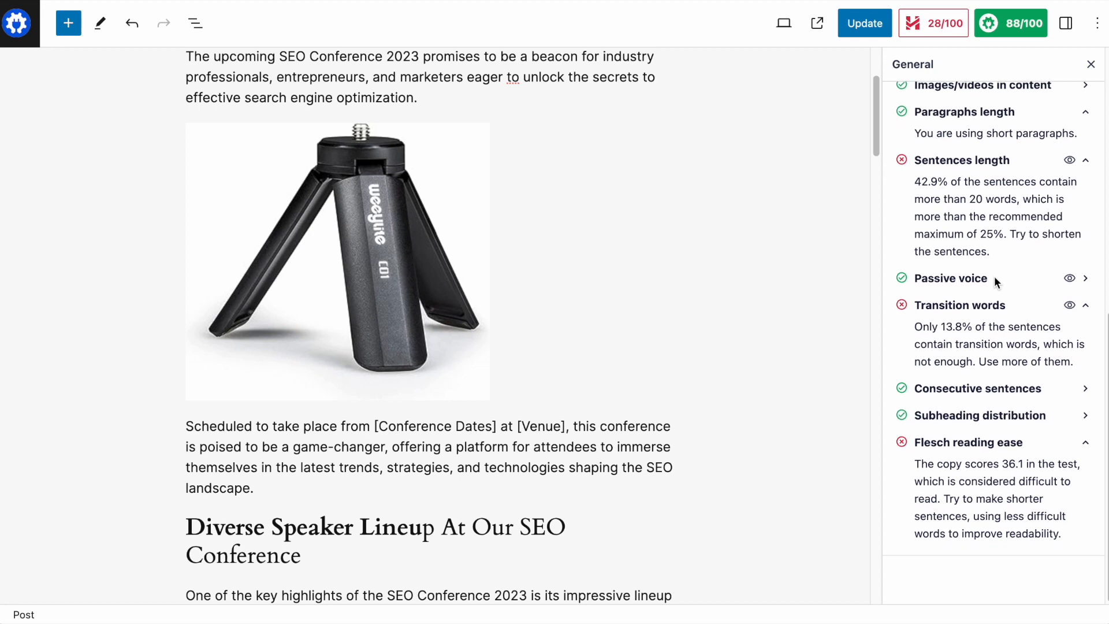
click(1085, 280)
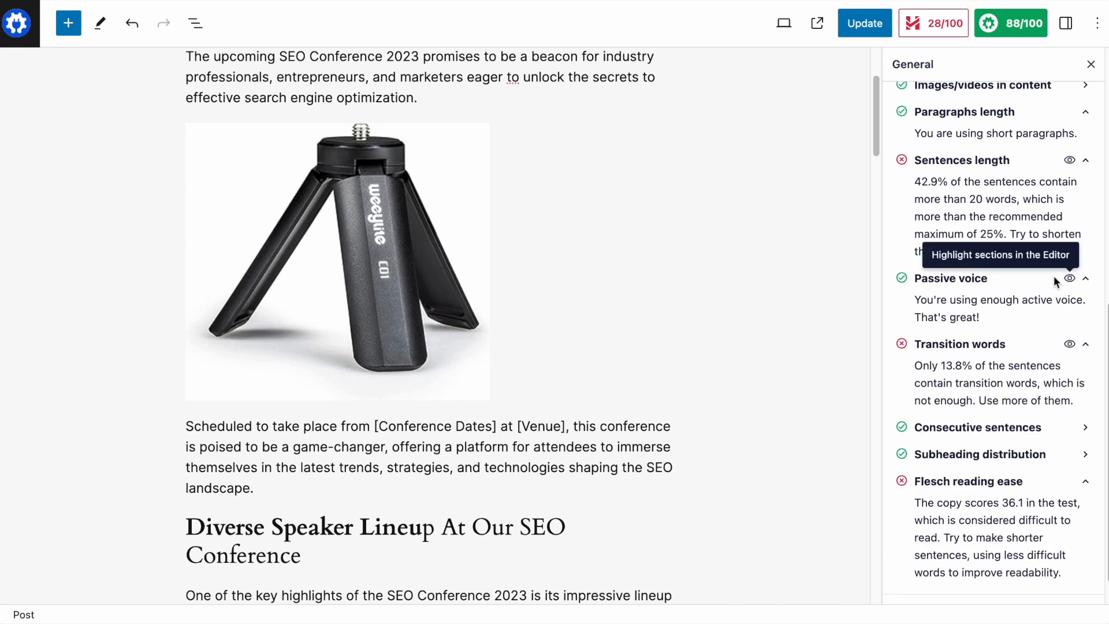
scroll(1046, 276, down, 1)
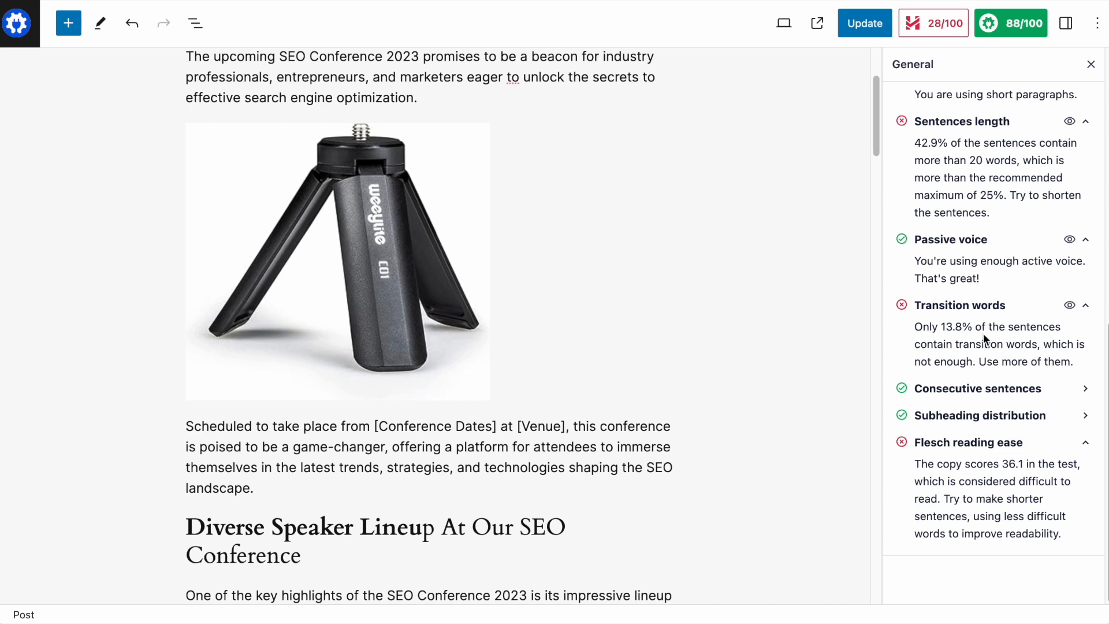
Step: Undo the last editor change, and expand the Consecutive sentences result to read it before collapsing it again
key(ctrl+z)
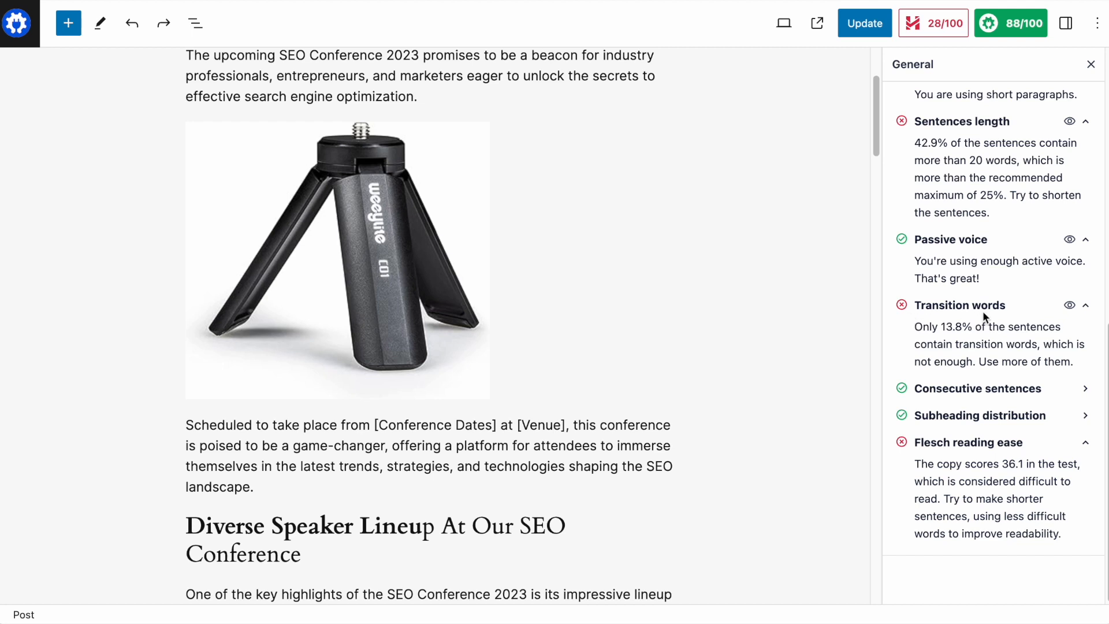
click(1086, 389)
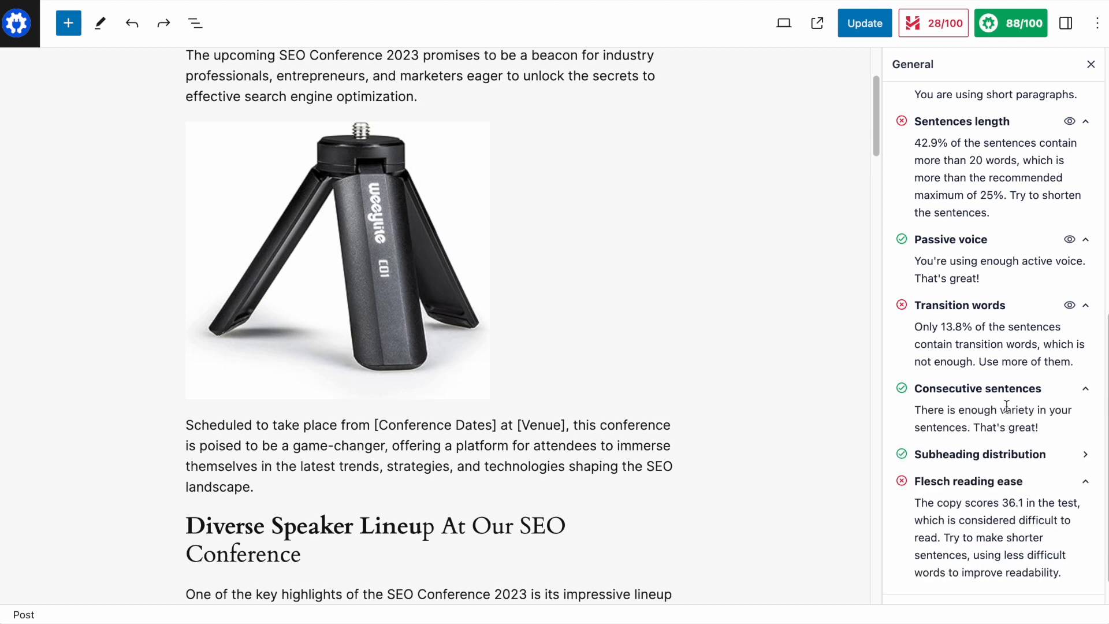
scroll(1034, 382, down, 1)
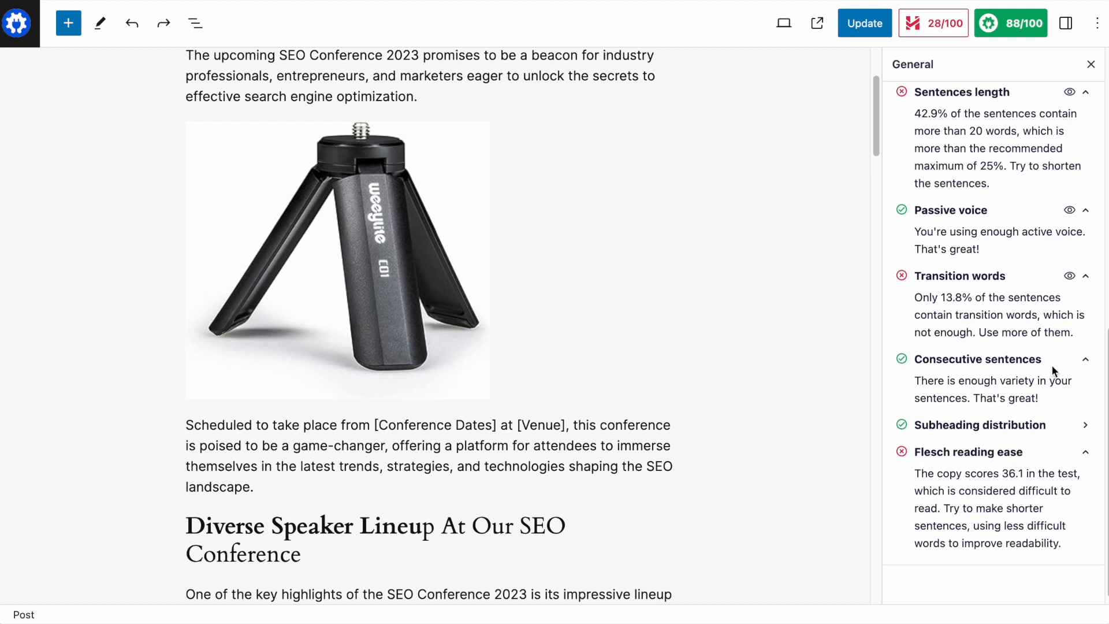
click(1089, 363)
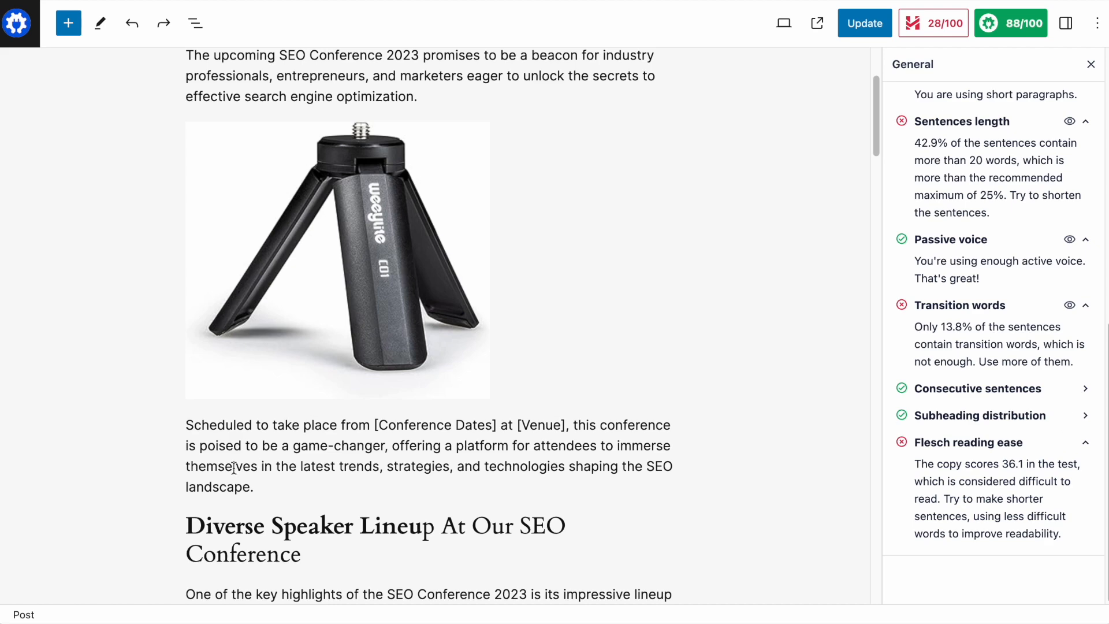
Step: Review the post's subheadings and the list of readability checks, and update the SEO Conference post
scroll(432, 358, down, 3)
scroll(432, 358, down, 1)
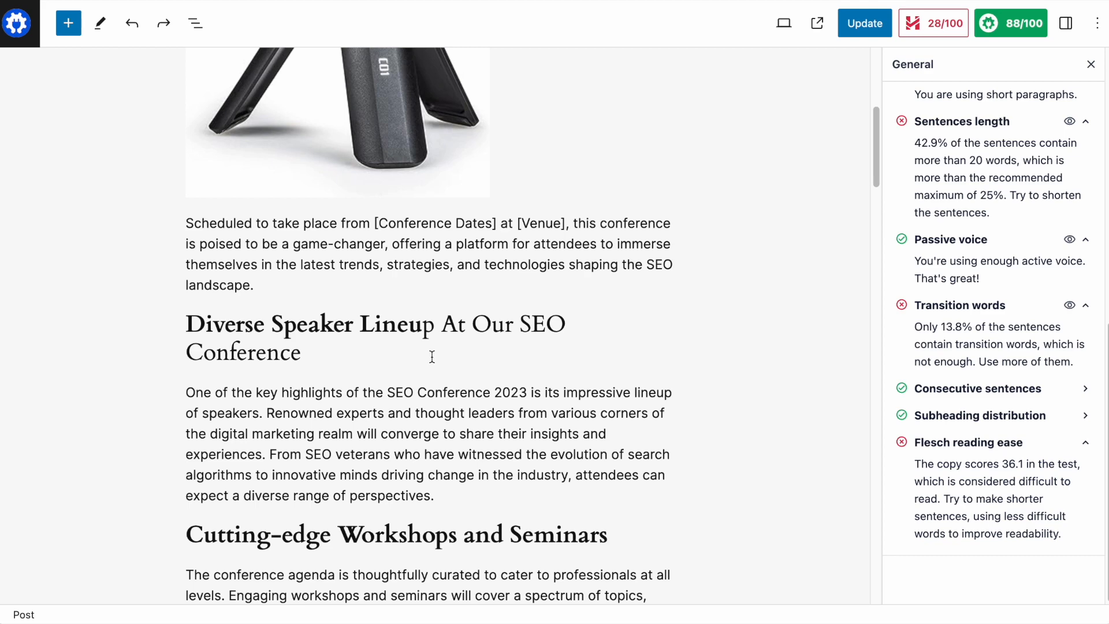
scroll(431, 355, up, 3)
scroll(432, 356, down, 4)
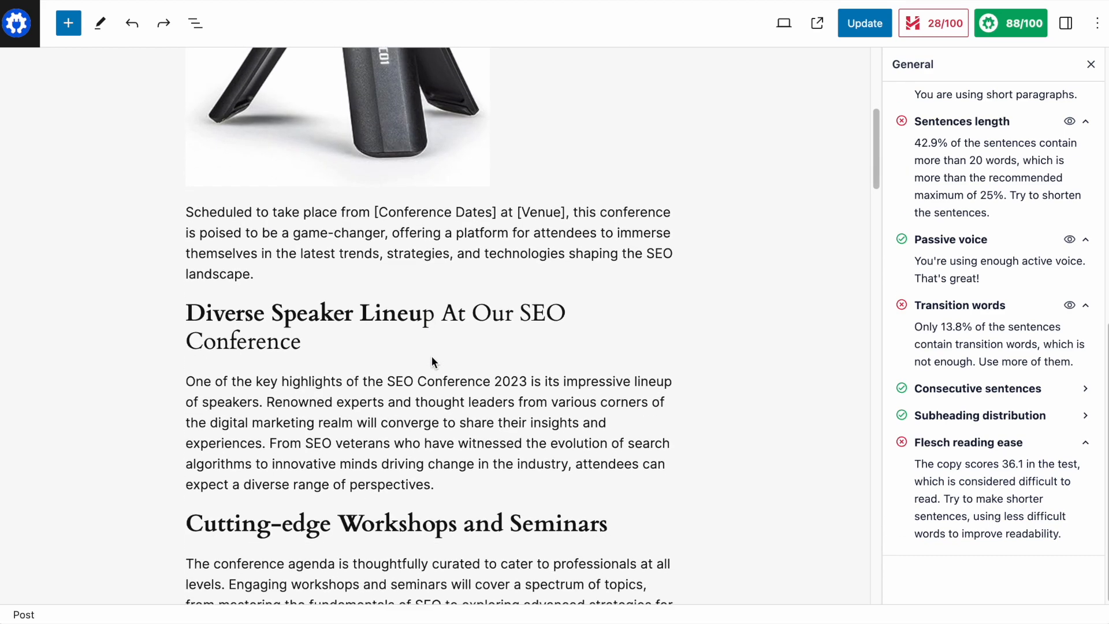
scroll(431, 356, down, 1)
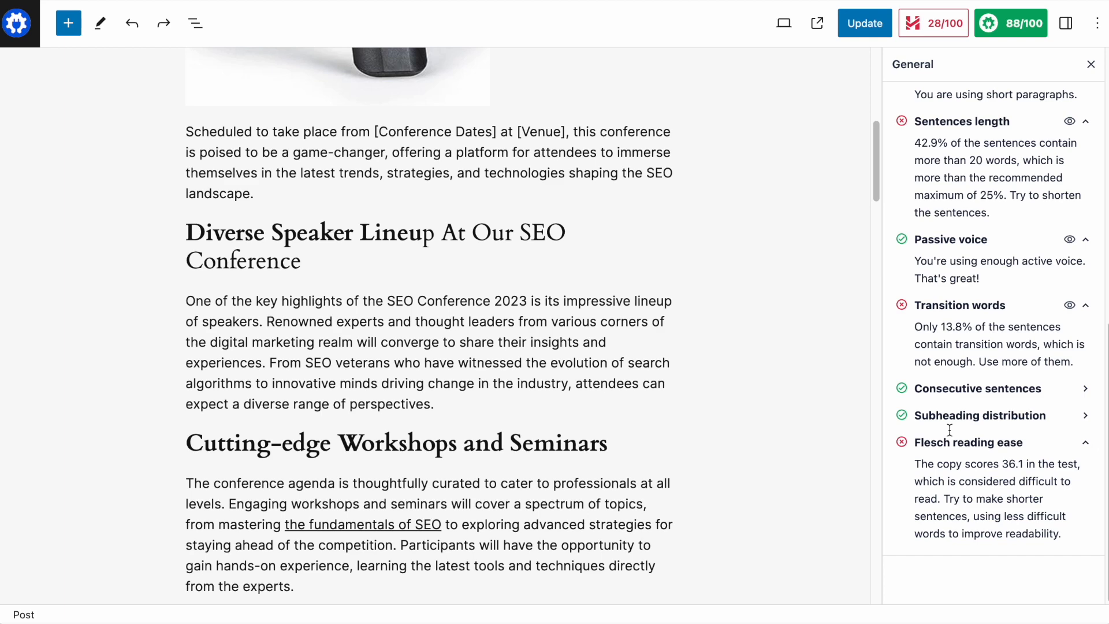
scroll(956, 361, up, 2)
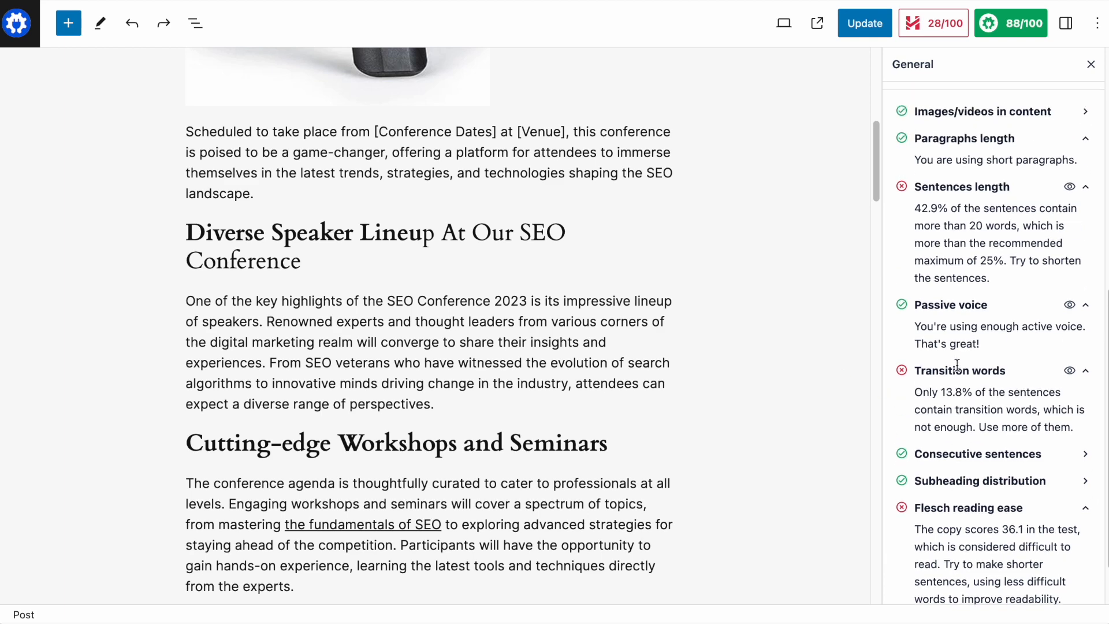
scroll(957, 364, up, 1)
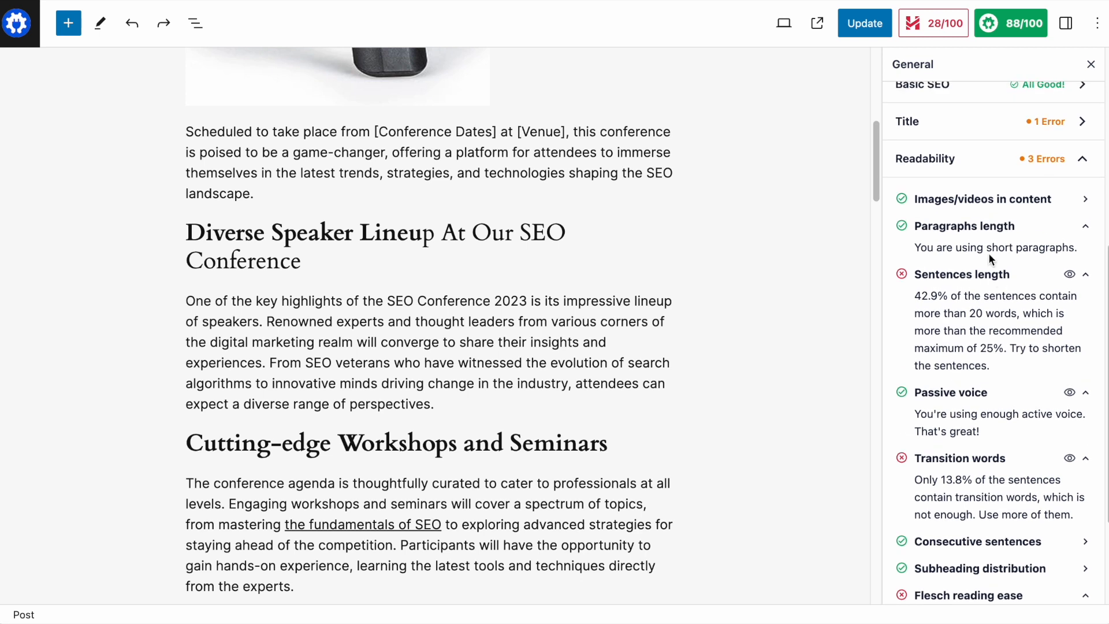
click(856, 28)
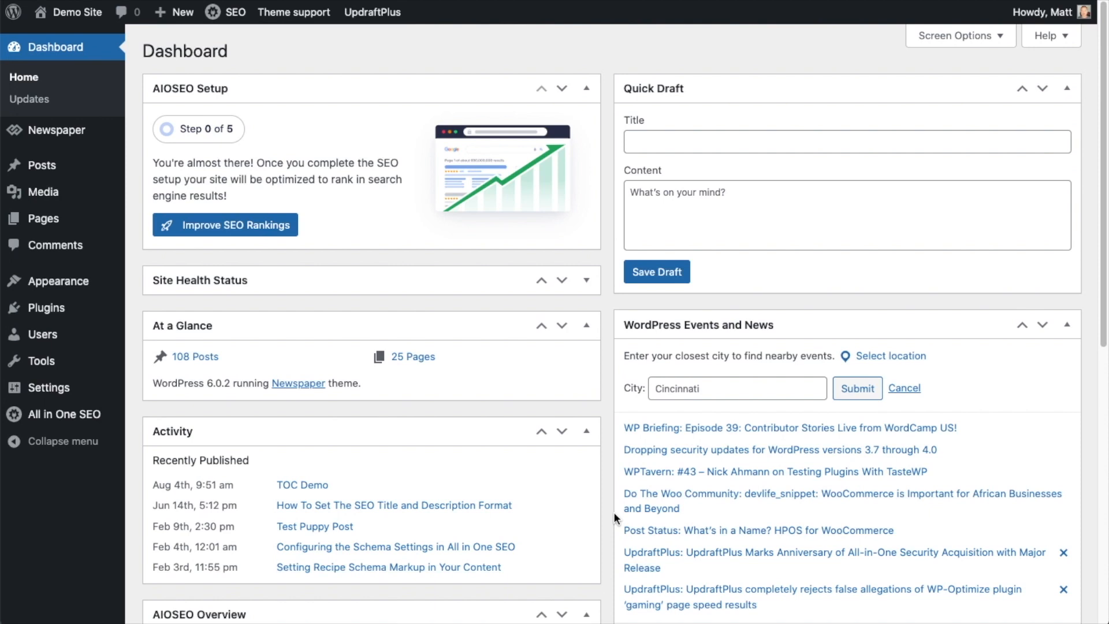
Step: Open the Men's Basketball Shoes post from the posts list for editing
click(38, 168)
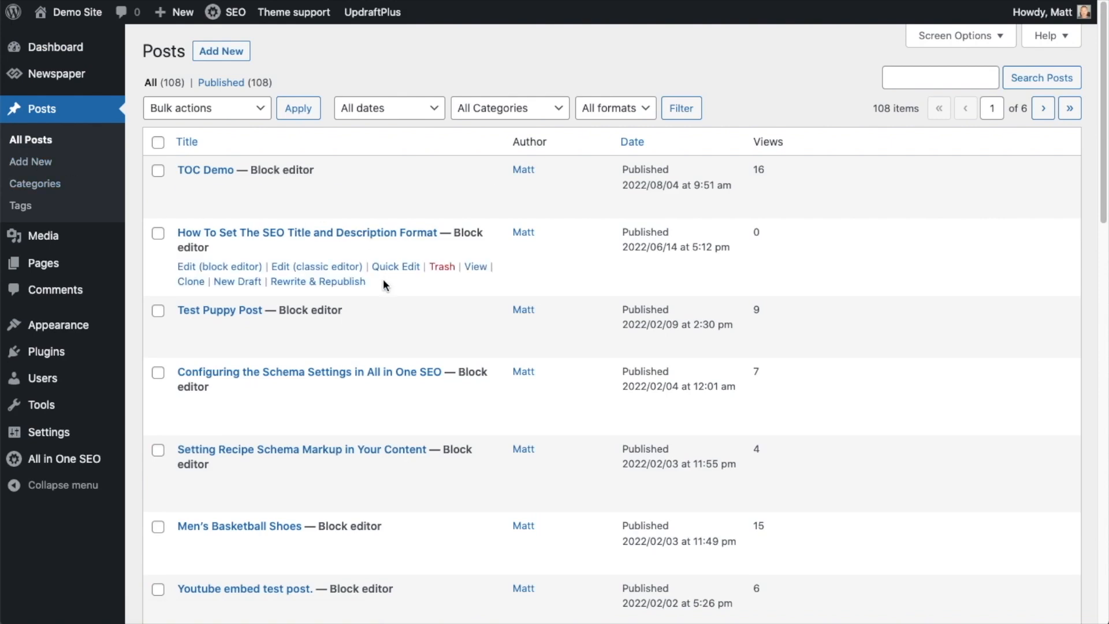
scroll(384, 280, down, 5)
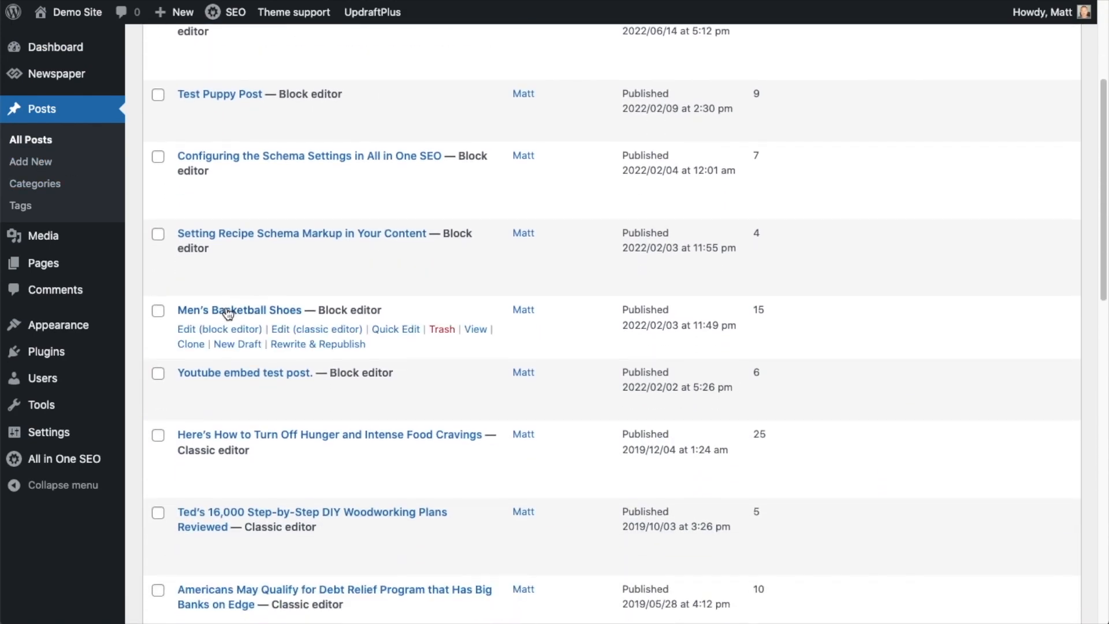
click(230, 316)
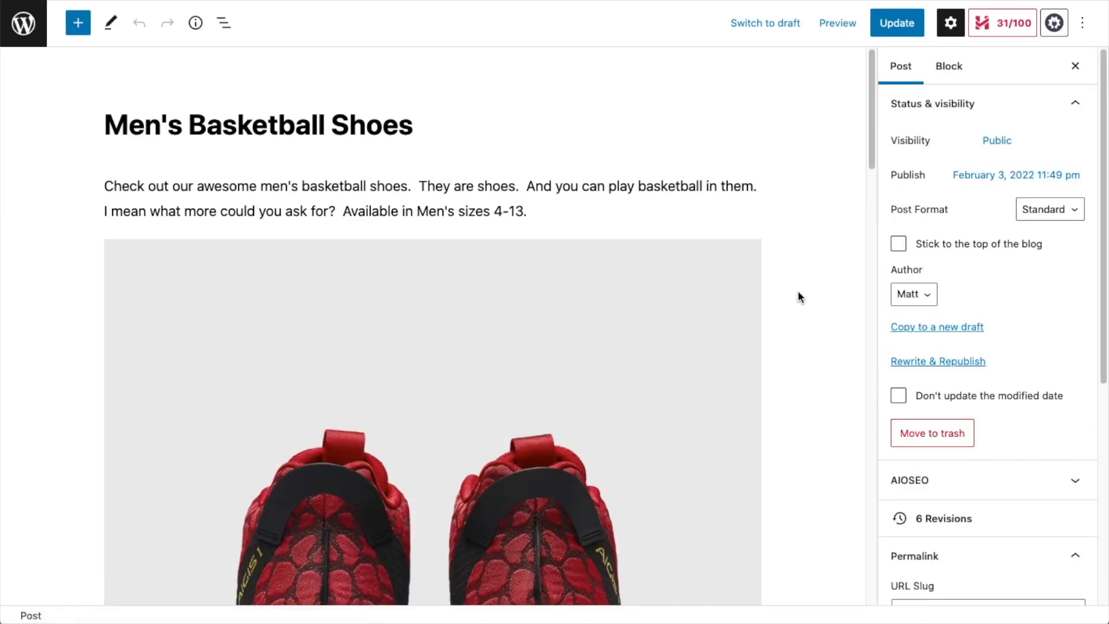
Step: Review the shoe post's text, images and headings down to the snippet preview in its AIOSEO settings
scroll(798, 297, down, 3)
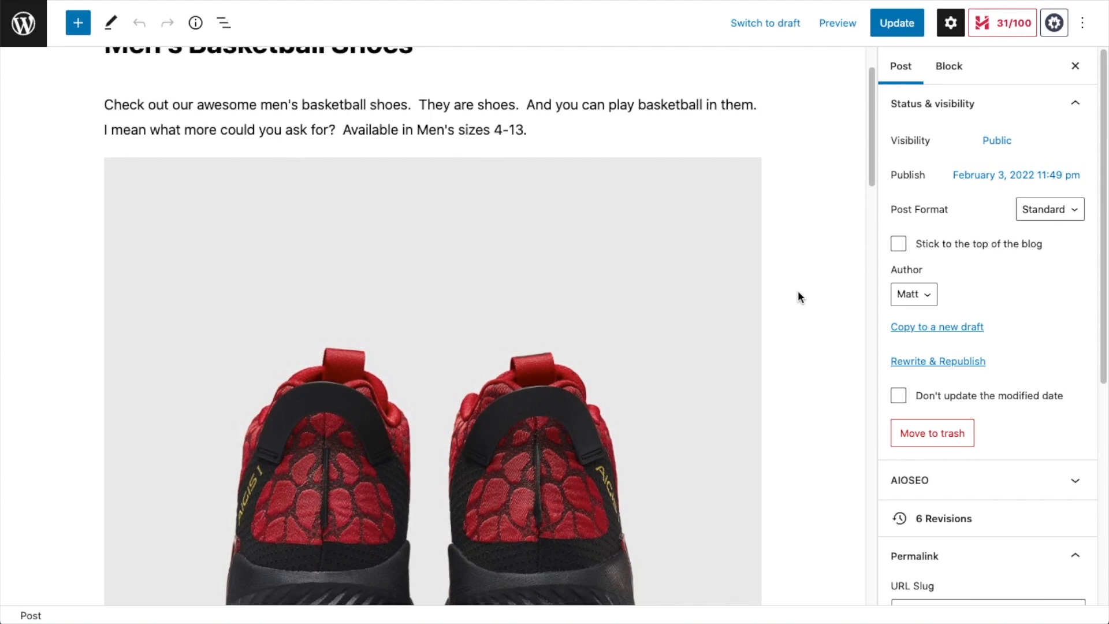
scroll(799, 294, down, 1)
scroll(798, 297, down, 1)
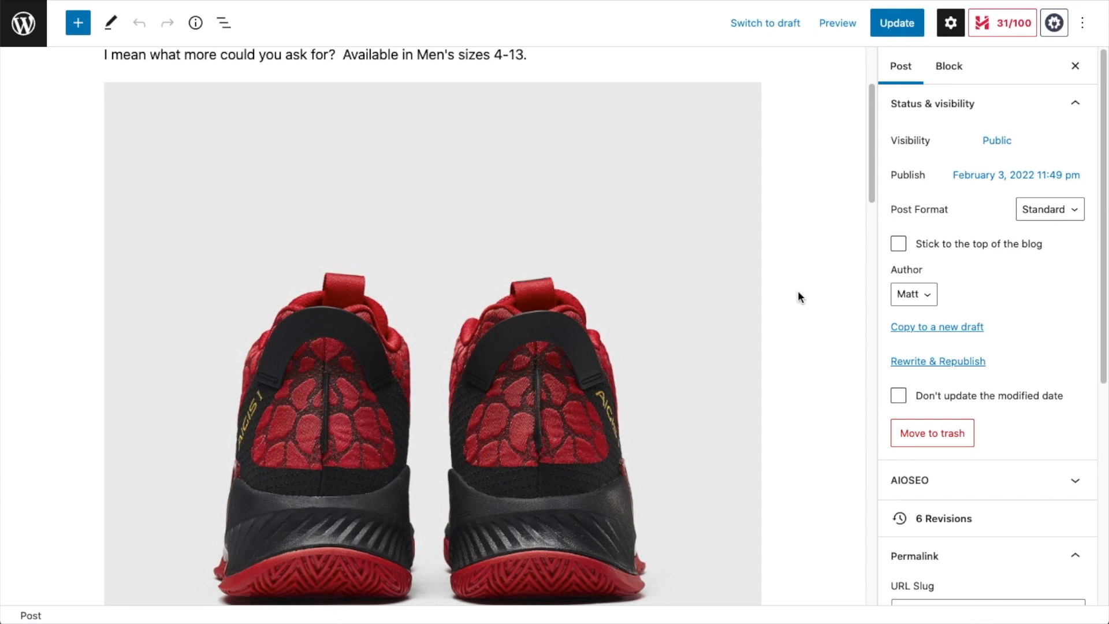
scroll(798, 295, down, 2)
scroll(799, 296, down, 1)
scroll(798, 297, down, 9)
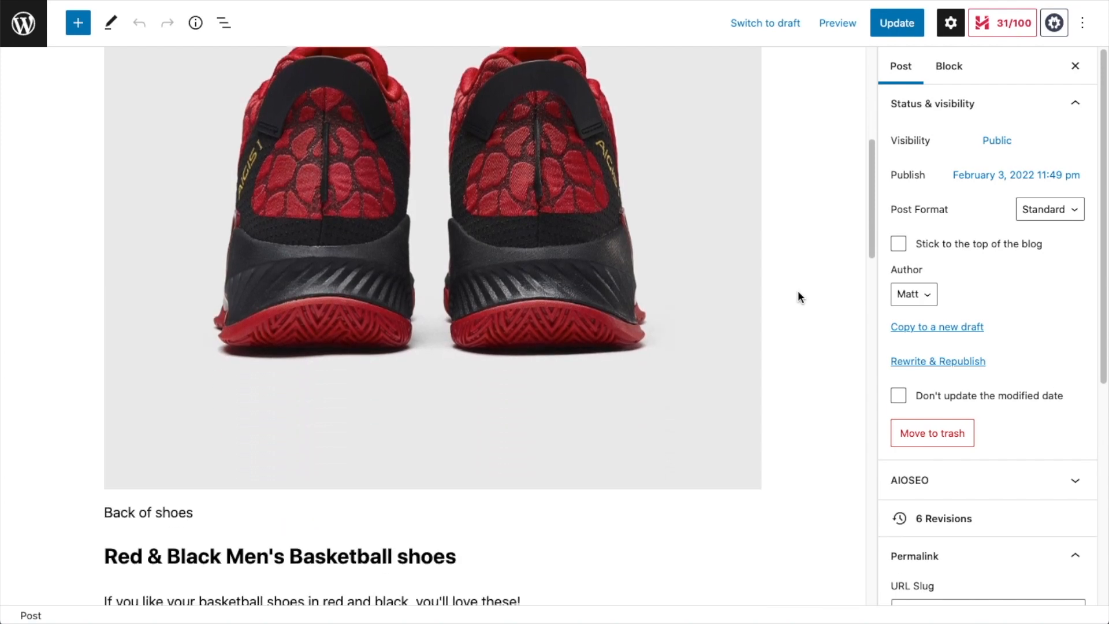
scroll(798, 295, down, 13)
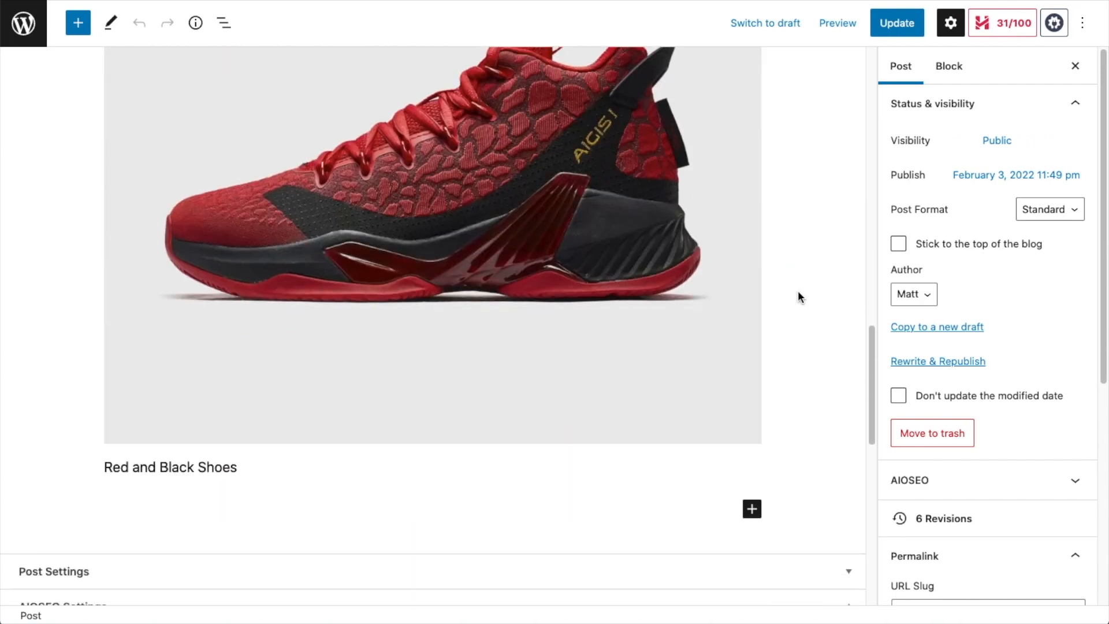
scroll(798, 295, down, 2)
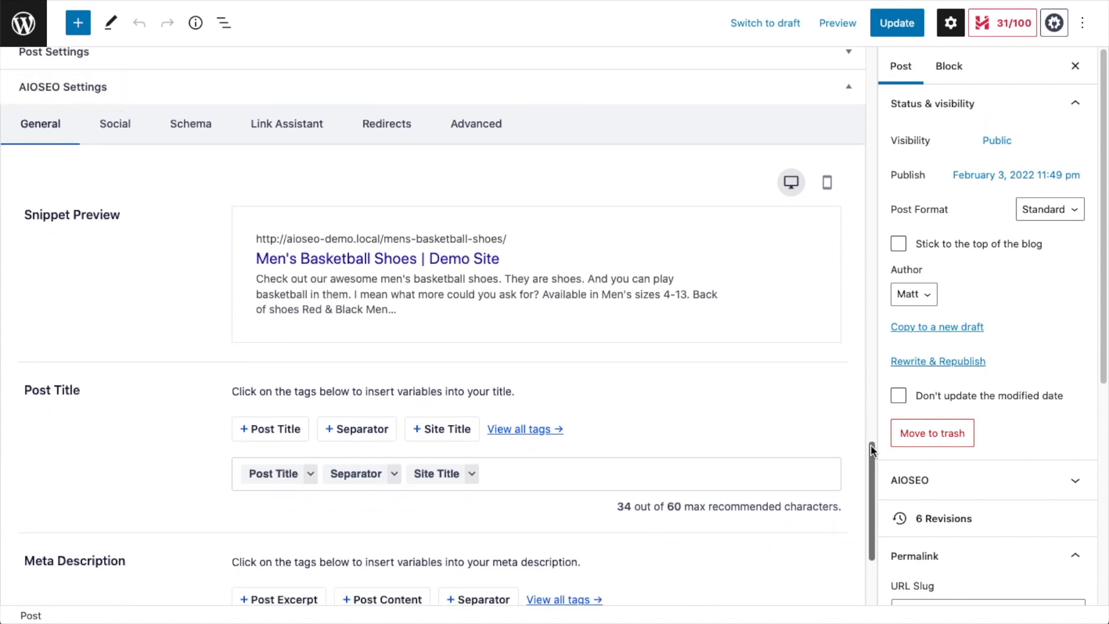
scroll(872, 451, down, 1)
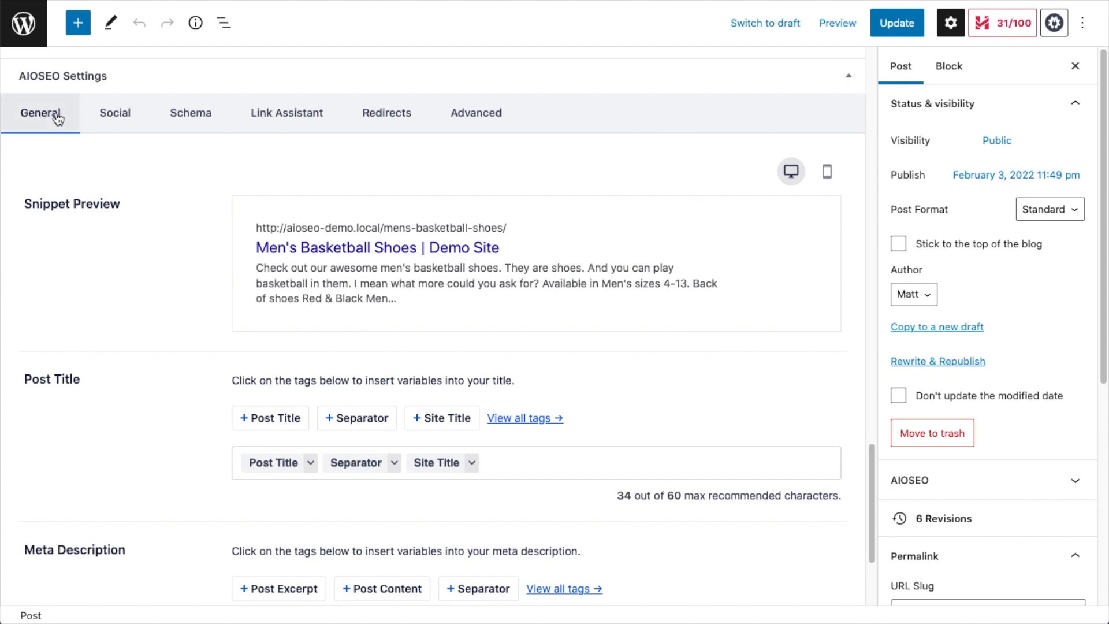
Step: Open the Schema Generator for the post and choose the Product schema template
click(214, 123)
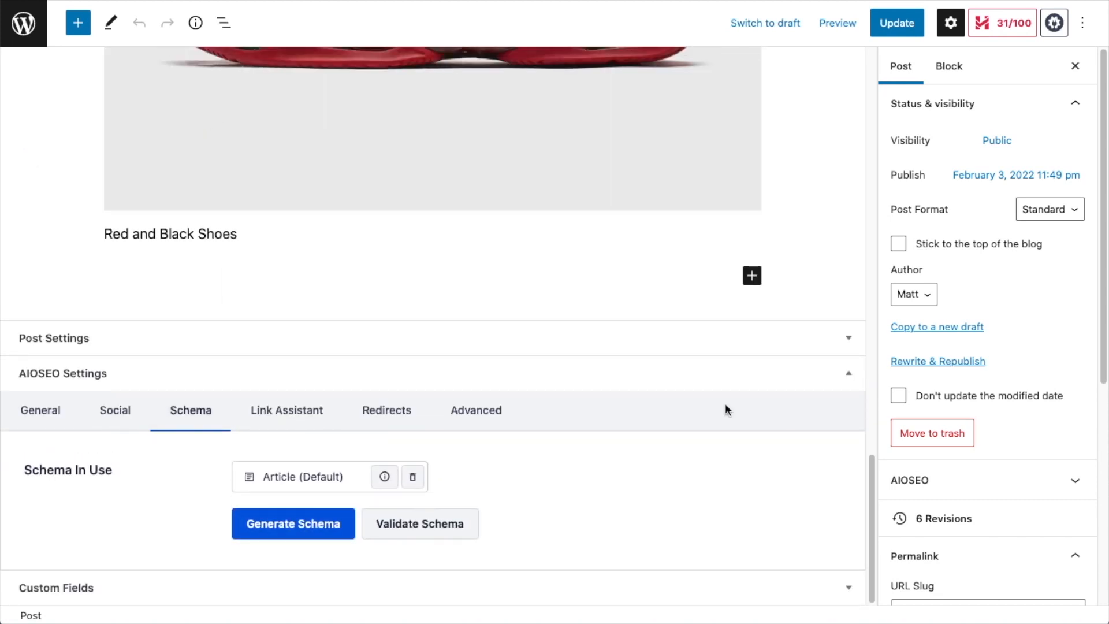
click(307, 527)
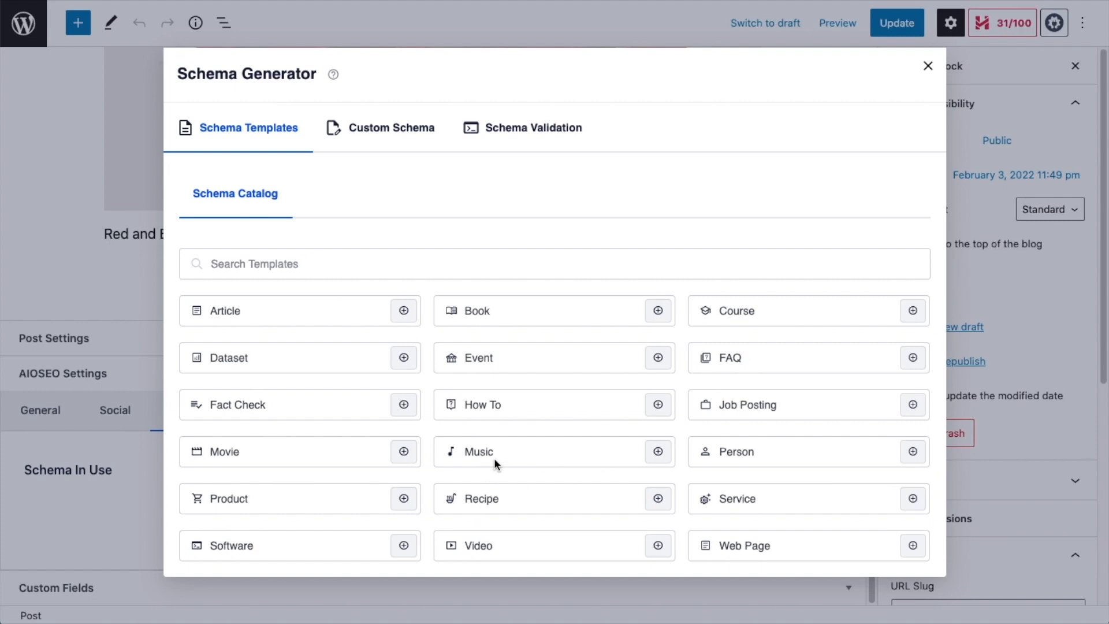
click(404, 499)
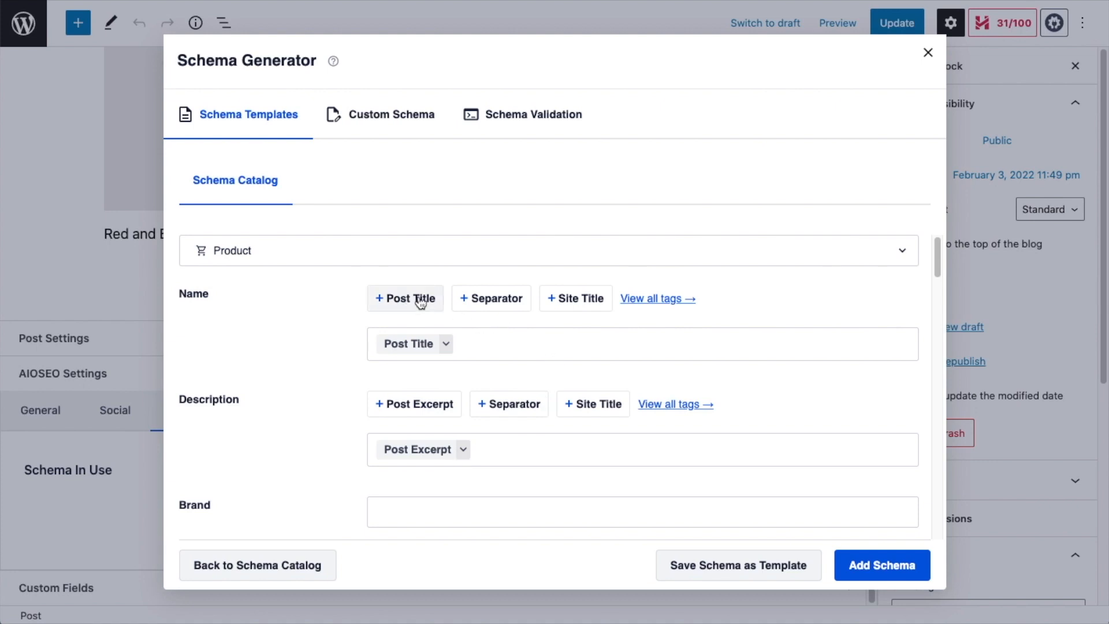
Step: Browse the full list of tags for the product schema's Name field and close it without adding one
click(673, 306)
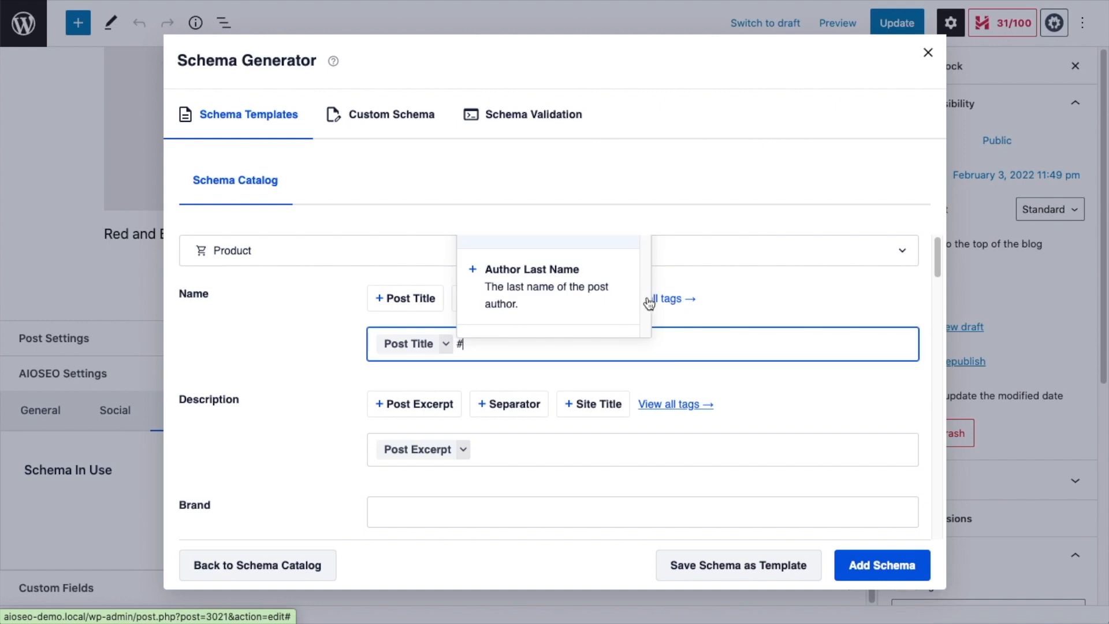
scroll(601, 297, down, 5)
scroll(600, 298, down, 2)
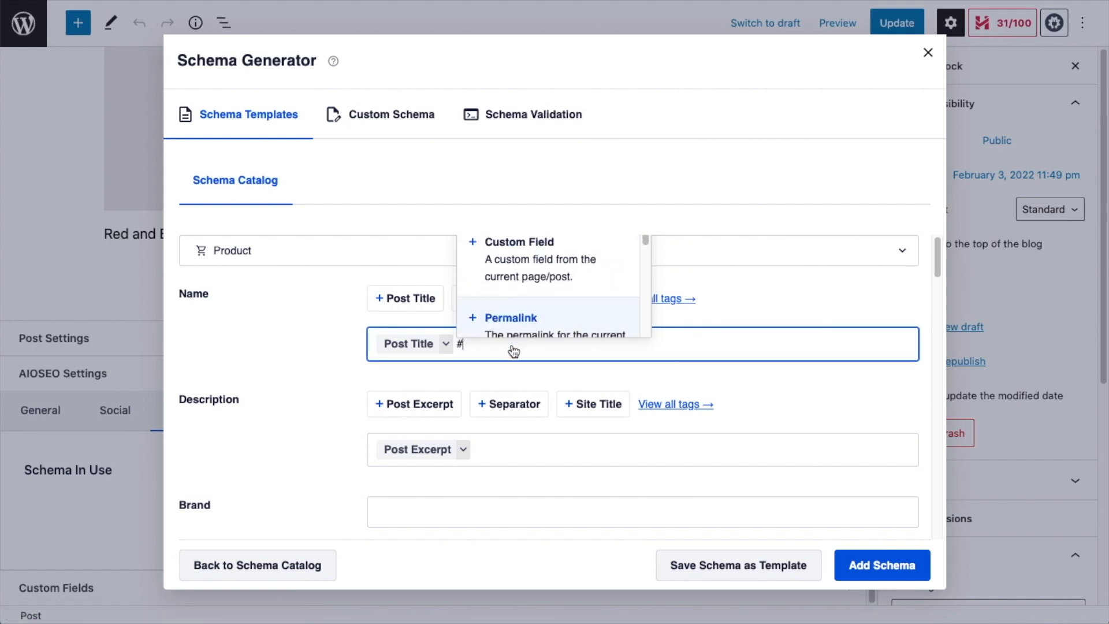
key(BackSpace)
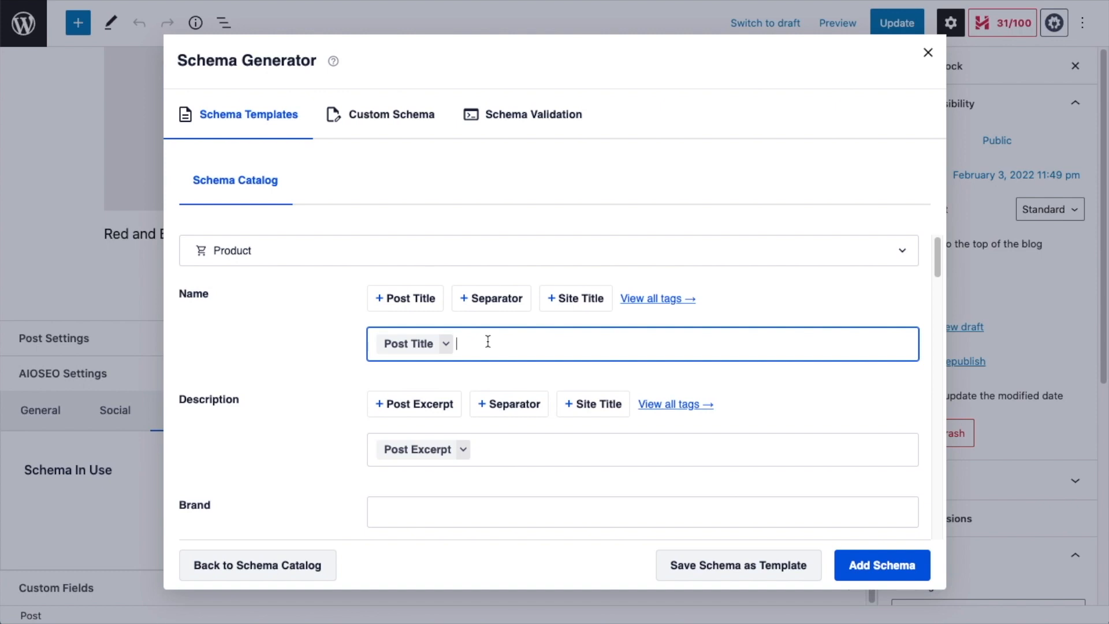
text(#)
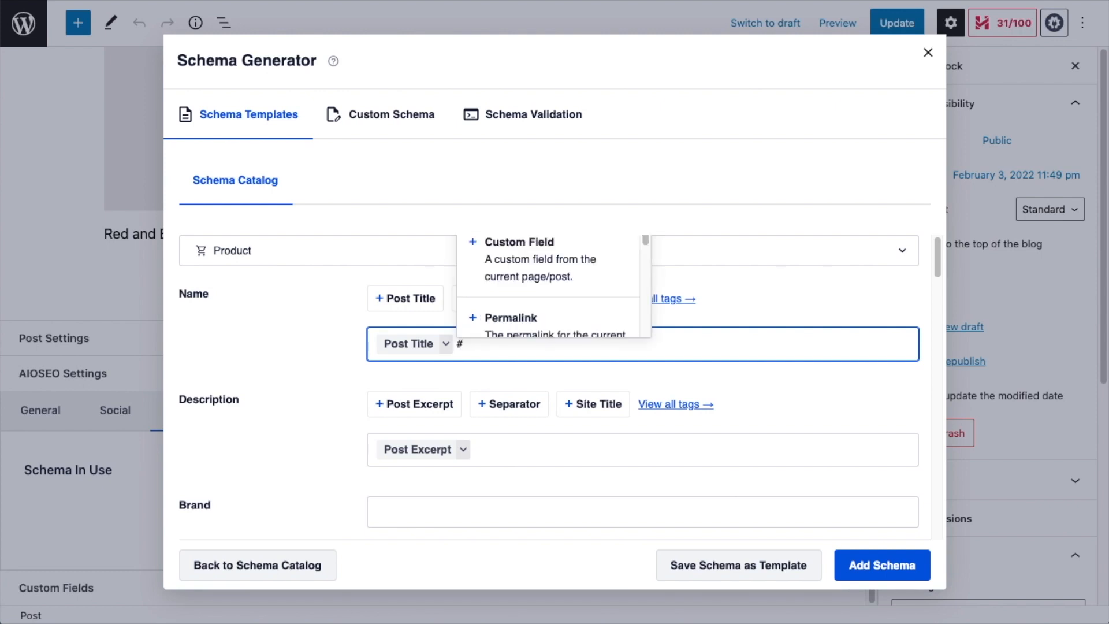
scroll(465, 281, down, 3)
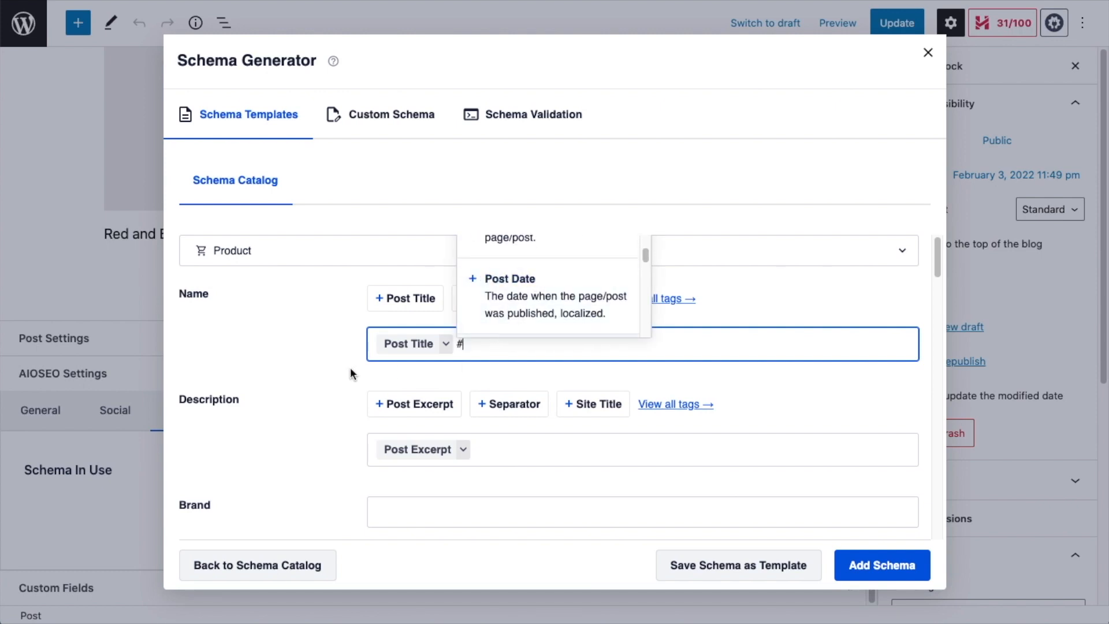
click(283, 380)
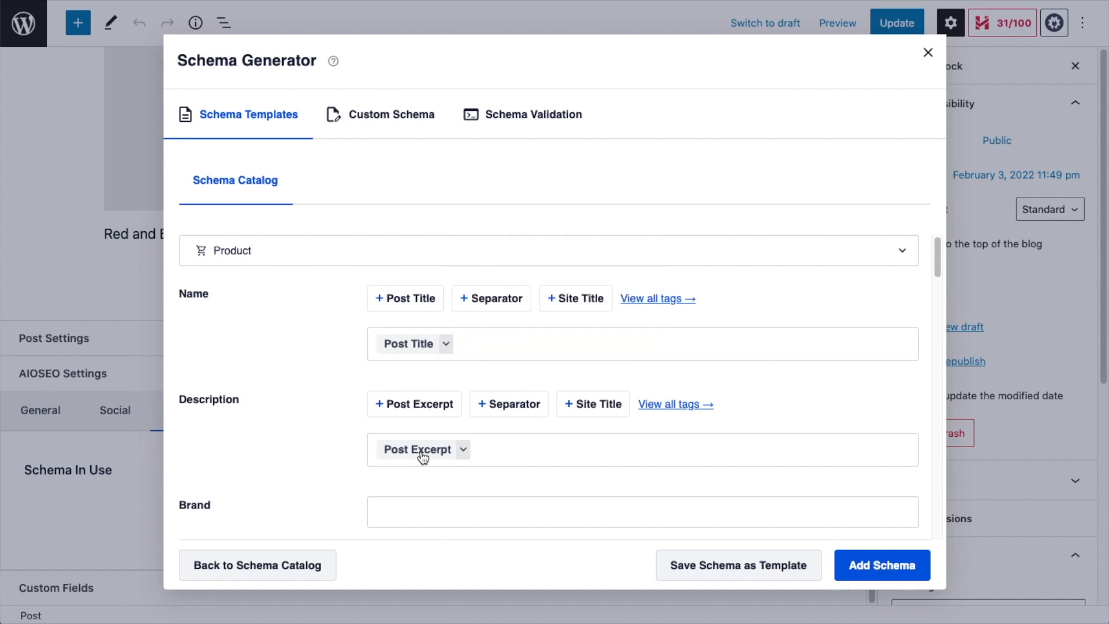
Step: Set the product schema's brand to Nike and check the product image below it
scroll(328, 396, down, 3)
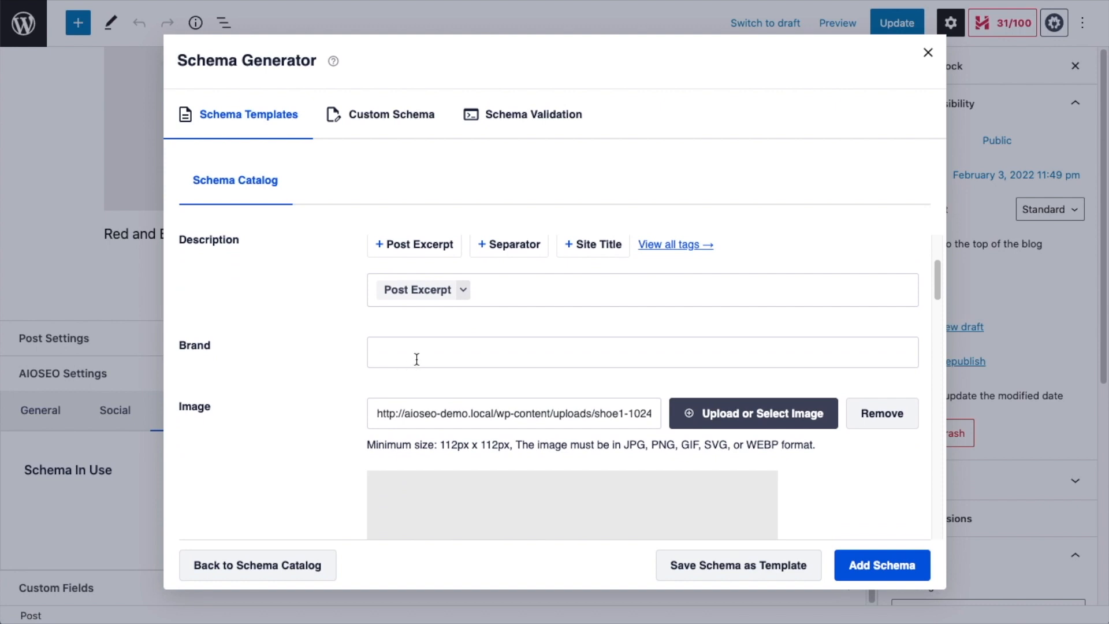
click(416, 359)
text(Ni)
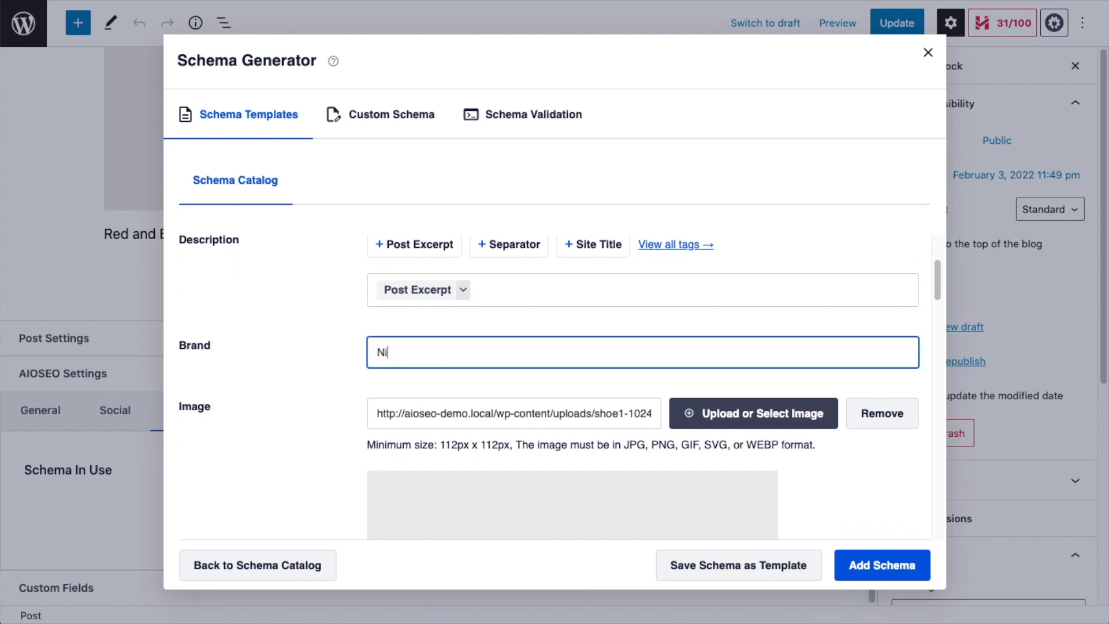
text(ke)
scroll(489, 373, down, 4)
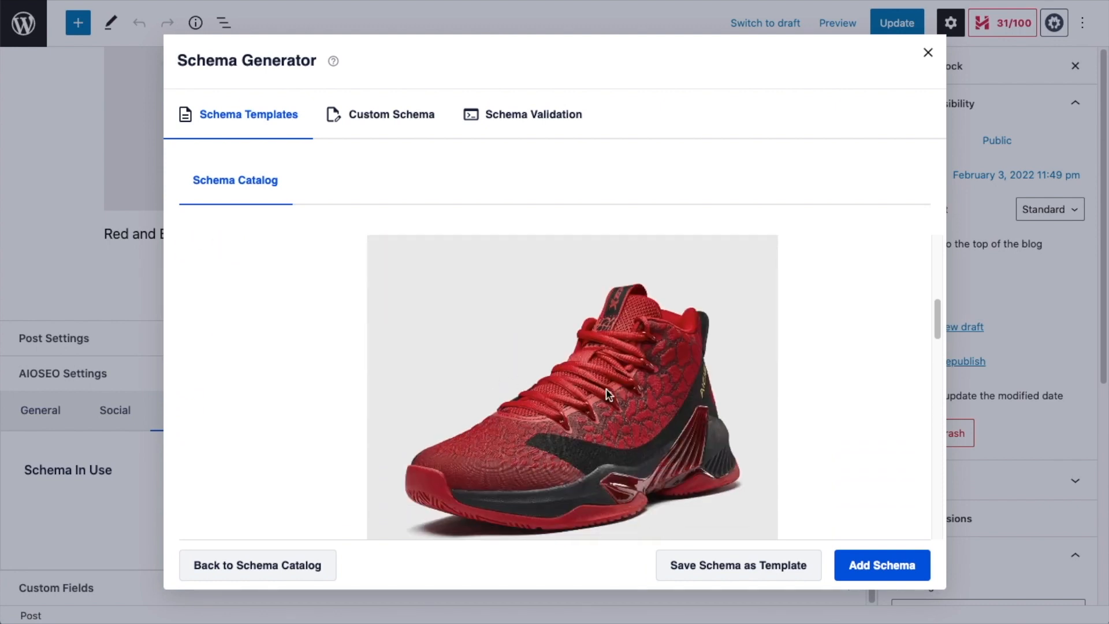
scroll(608, 394, up, 2)
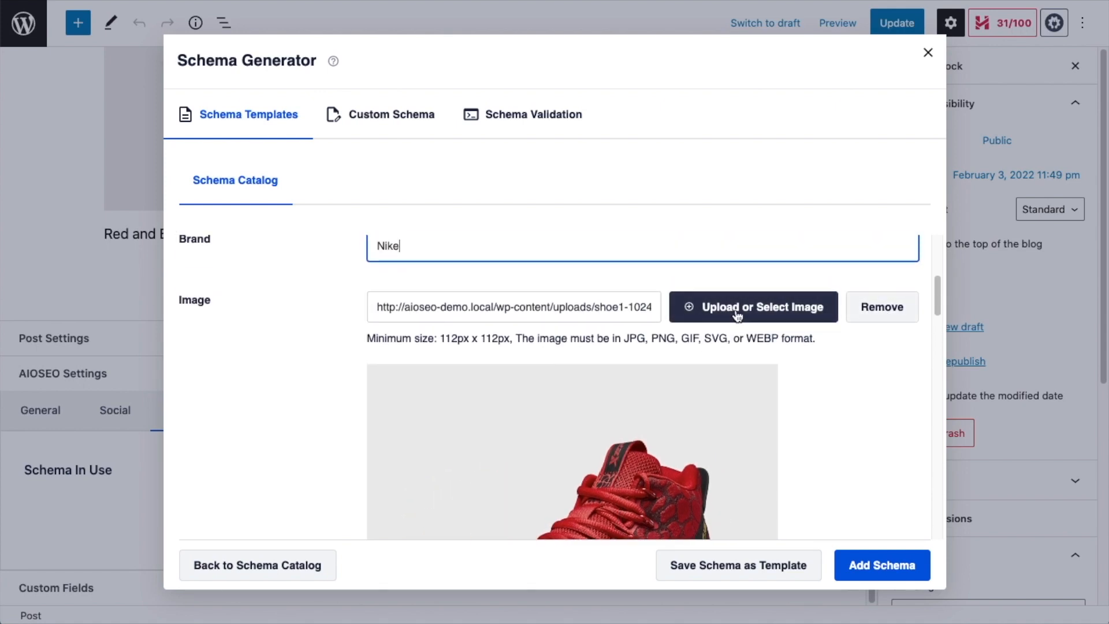
Step: Set both the SKU and the MPN identifiers of the product to 123456789
scroll(738, 315, down, 8)
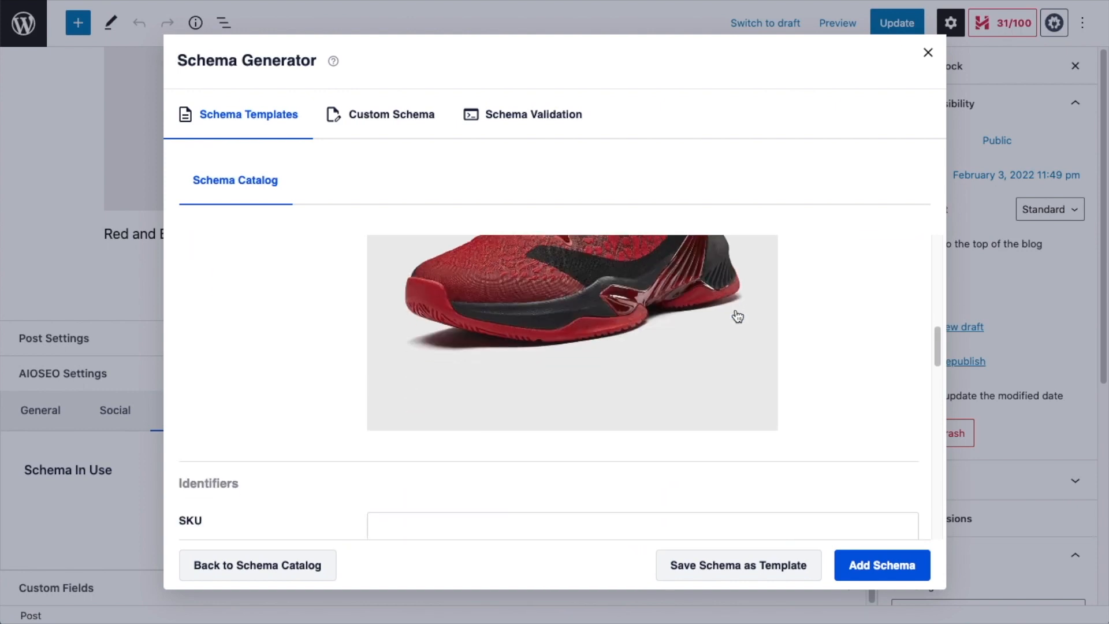
scroll(737, 312, down, 1)
click(439, 361)
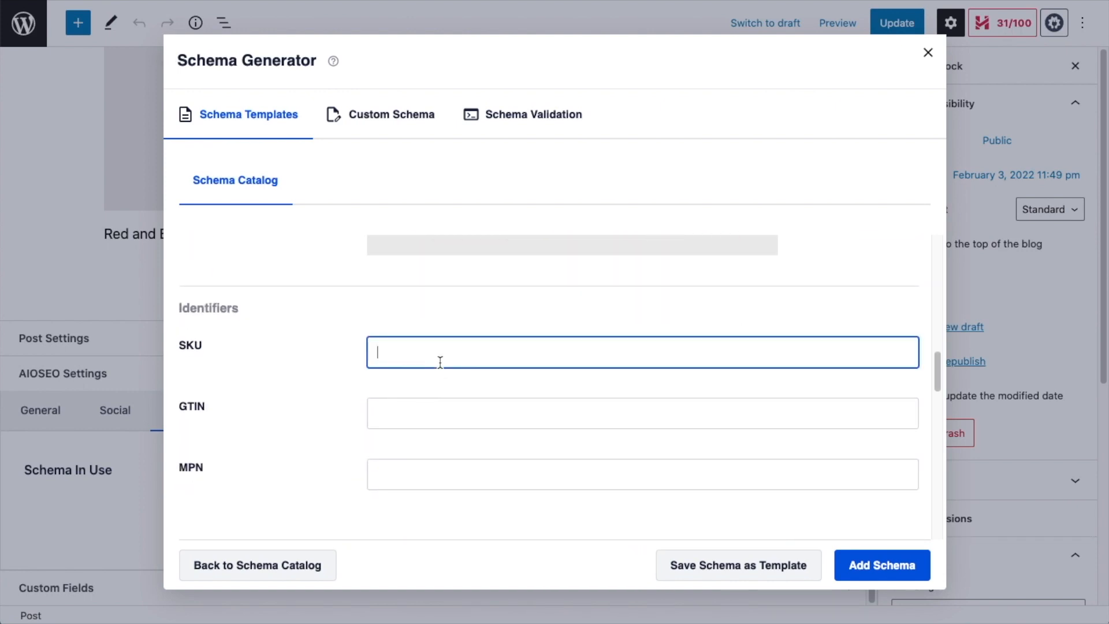
text(123456789)
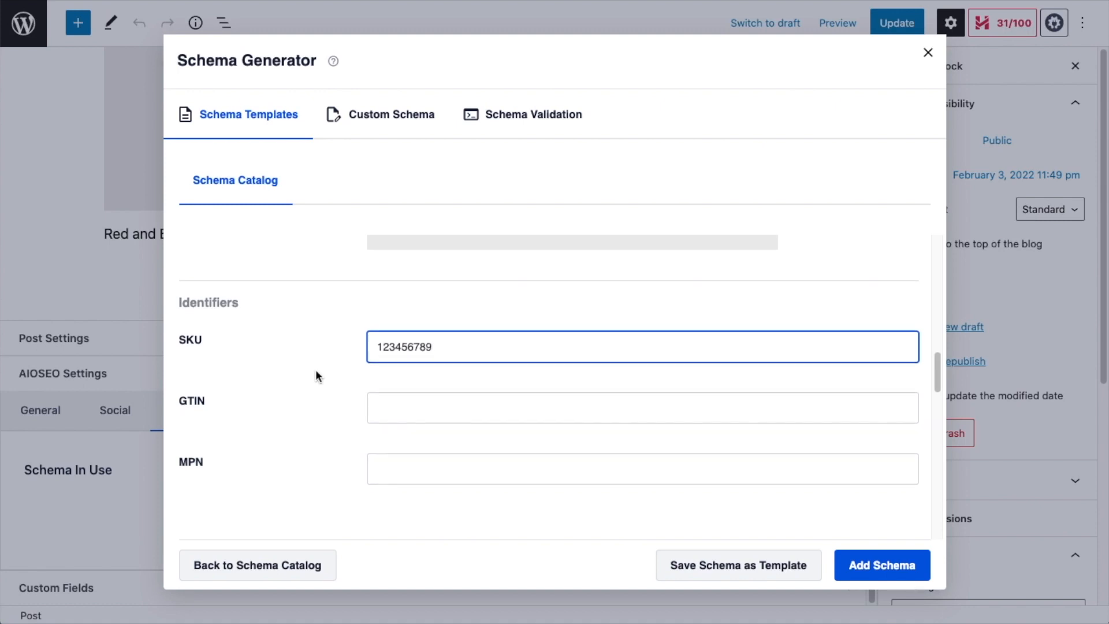
scroll(289, 364, down, 1)
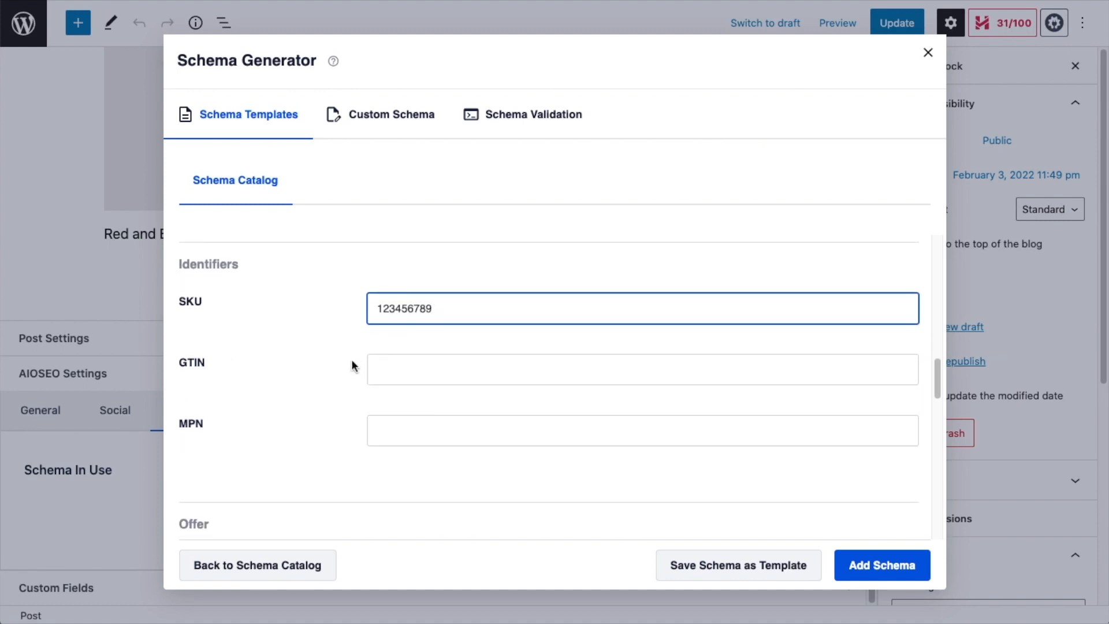
scroll(358, 370, down, 1)
click(401, 369)
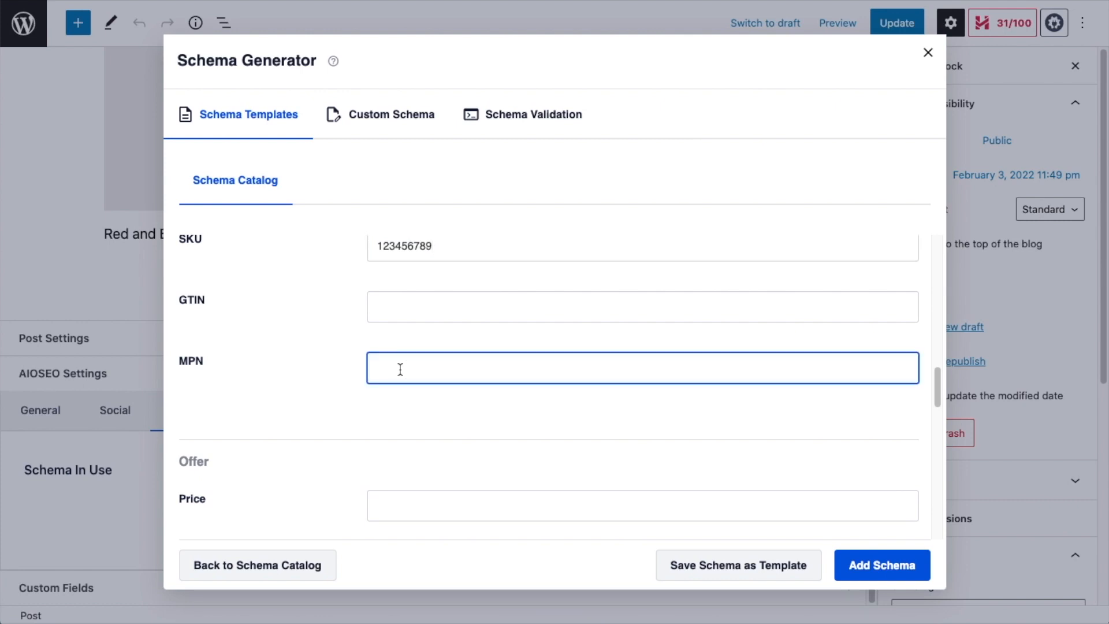
text(123456789)
Step: Set the product offer's price to 49.99 and its currency to US Dollar
scroll(289, 387, down, 4)
click(421, 292)
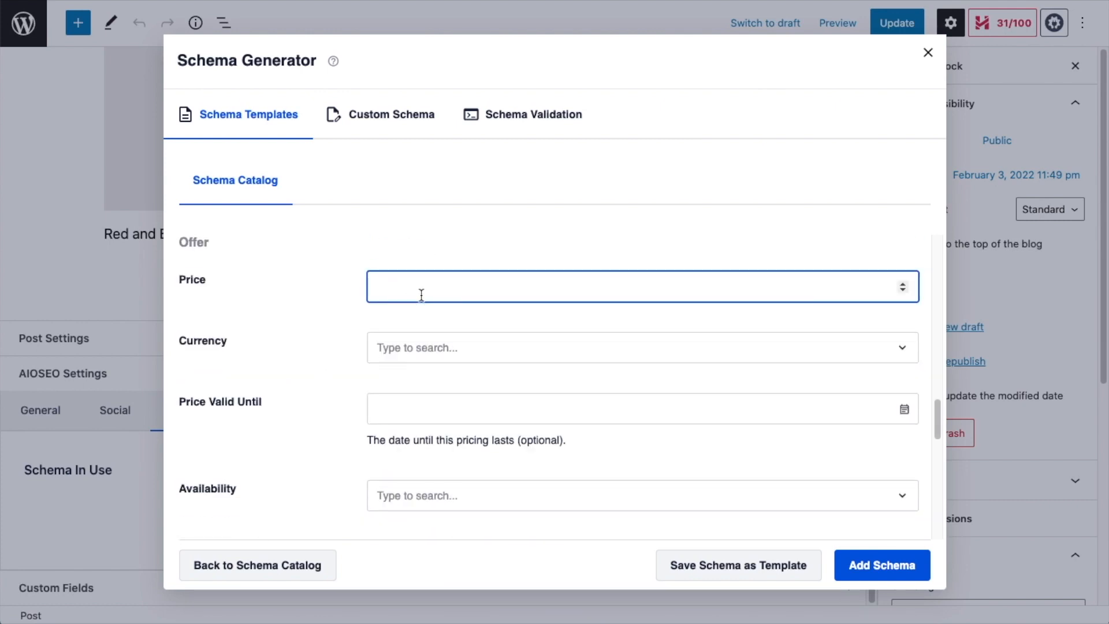
text(49.99)
click(402, 349)
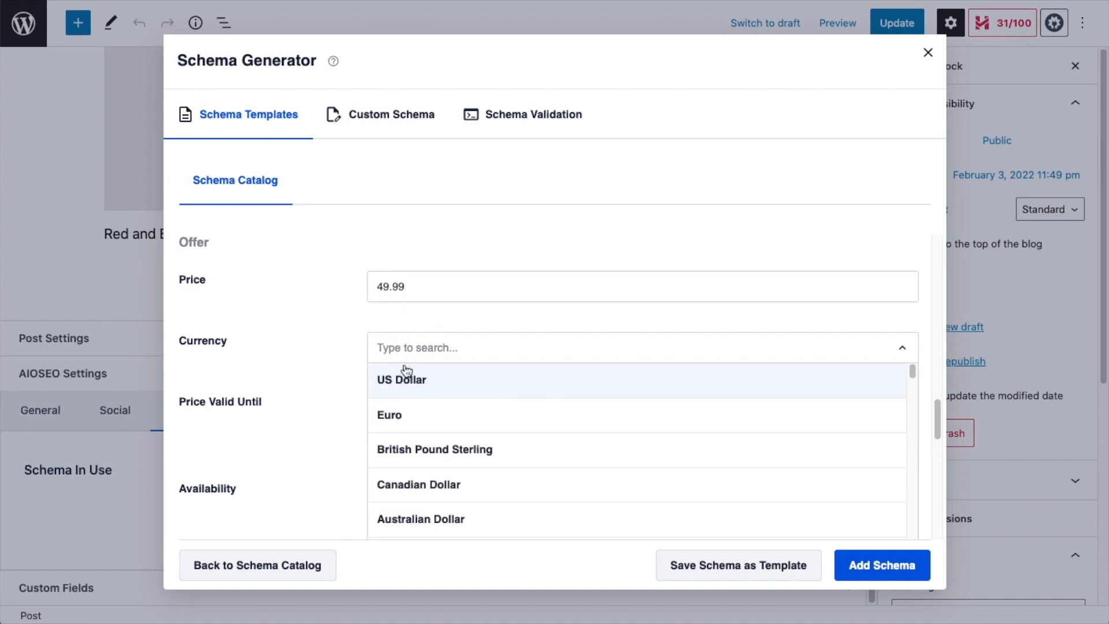
scroll(512, 399, down, 6)
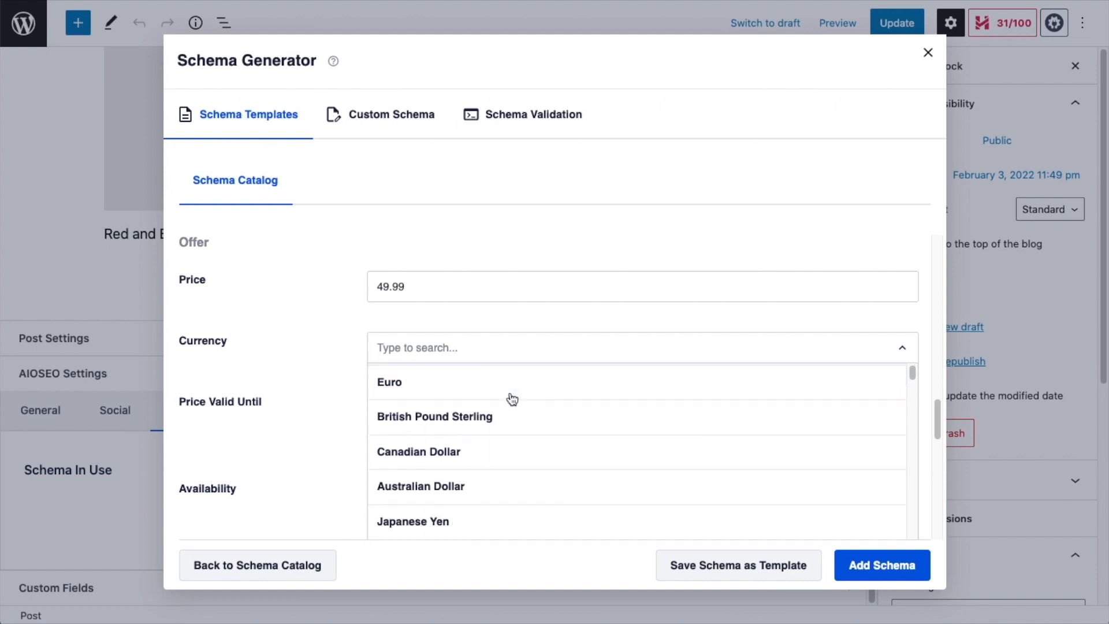
scroll(511, 399, down, 8)
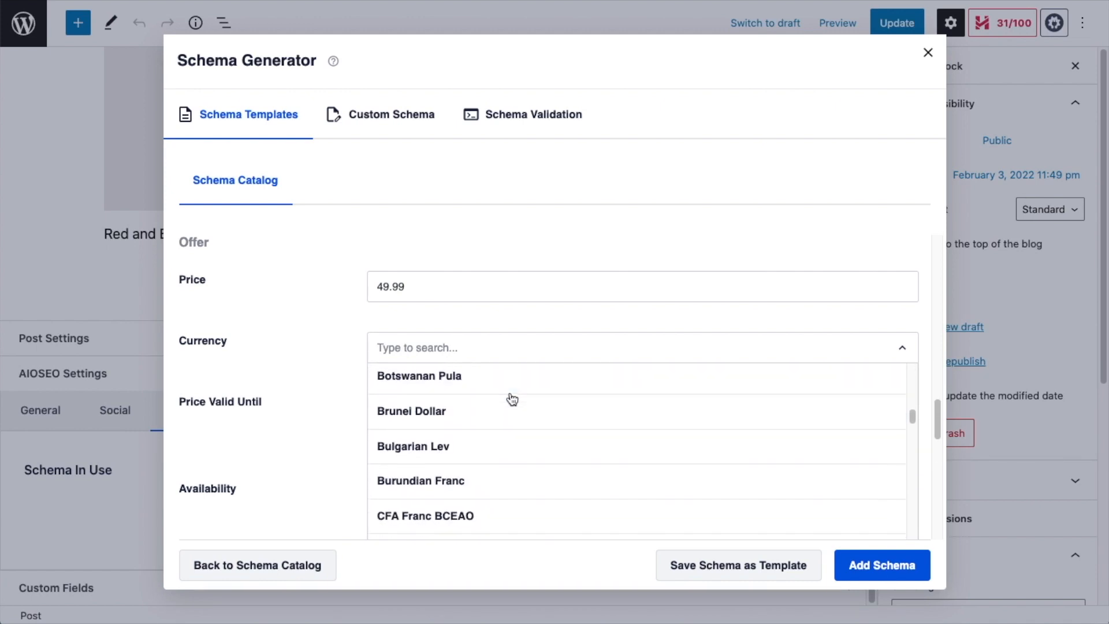
scroll(512, 398, up, 15)
click(412, 380)
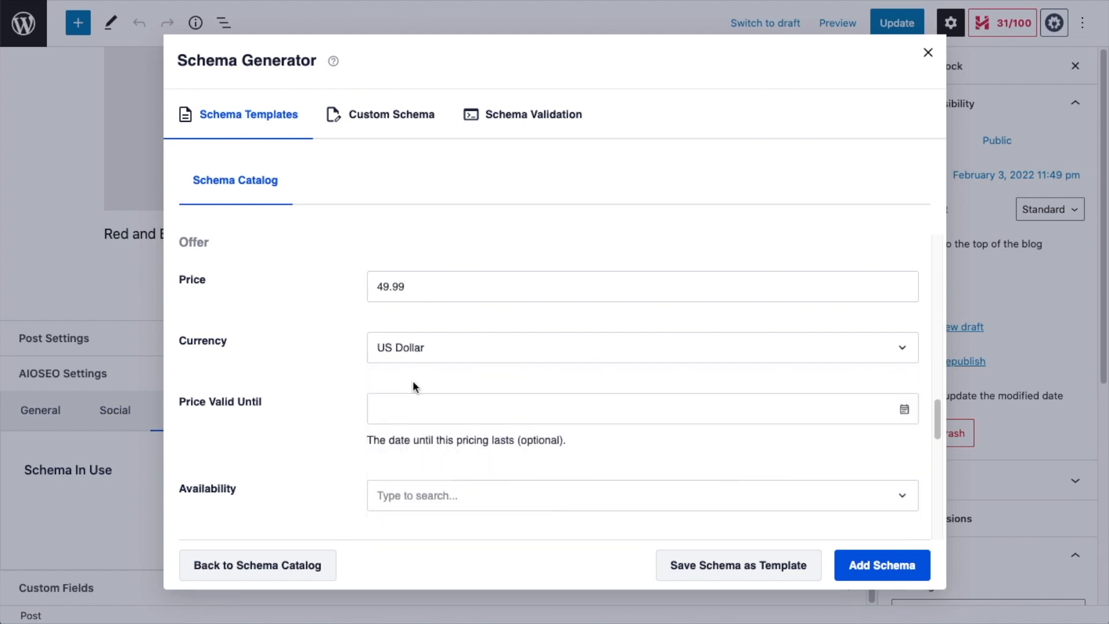
Step: Set the product offer's availability to In Stock
scroll(294, 411, down, 2)
scroll(294, 411, down, 1)
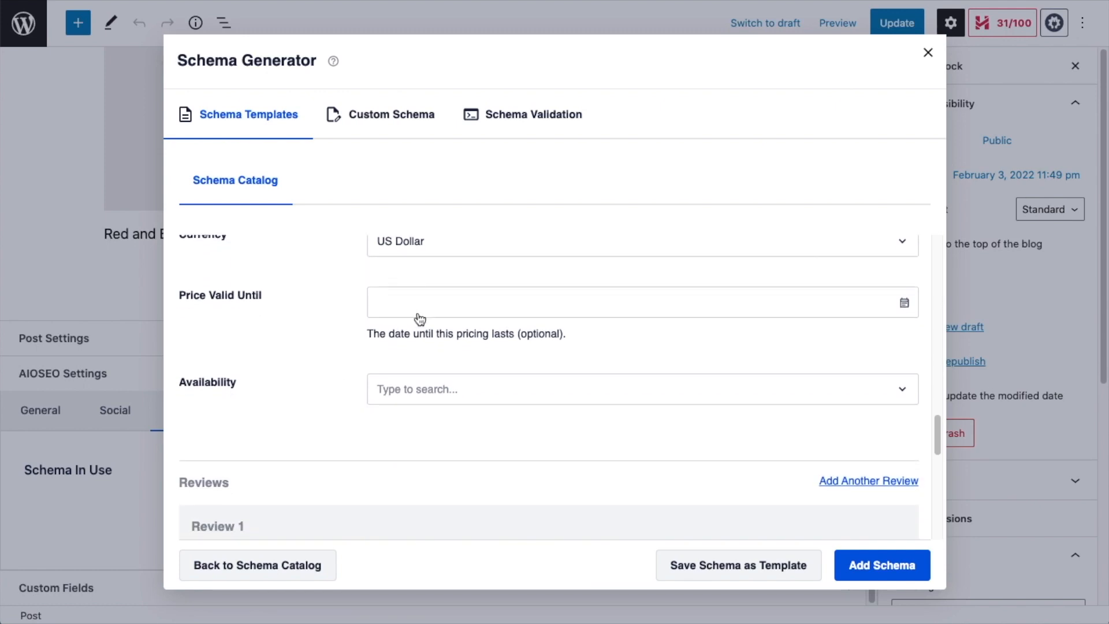
click(465, 395)
scroll(464, 370, up, 5)
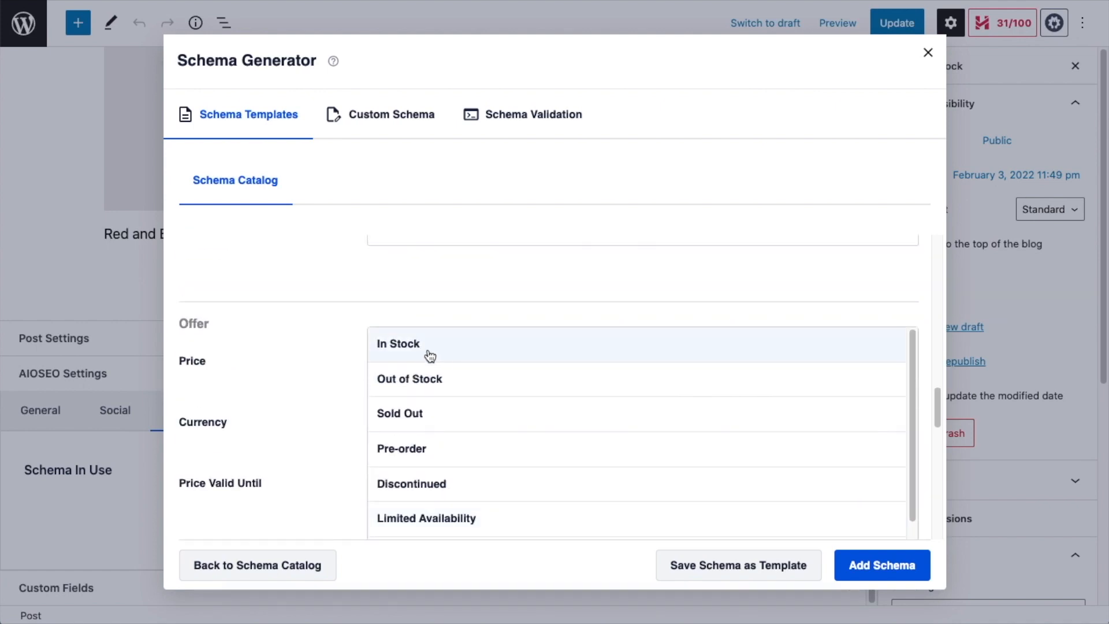
click(401, 342)
scroll(321, 370, down, 3)
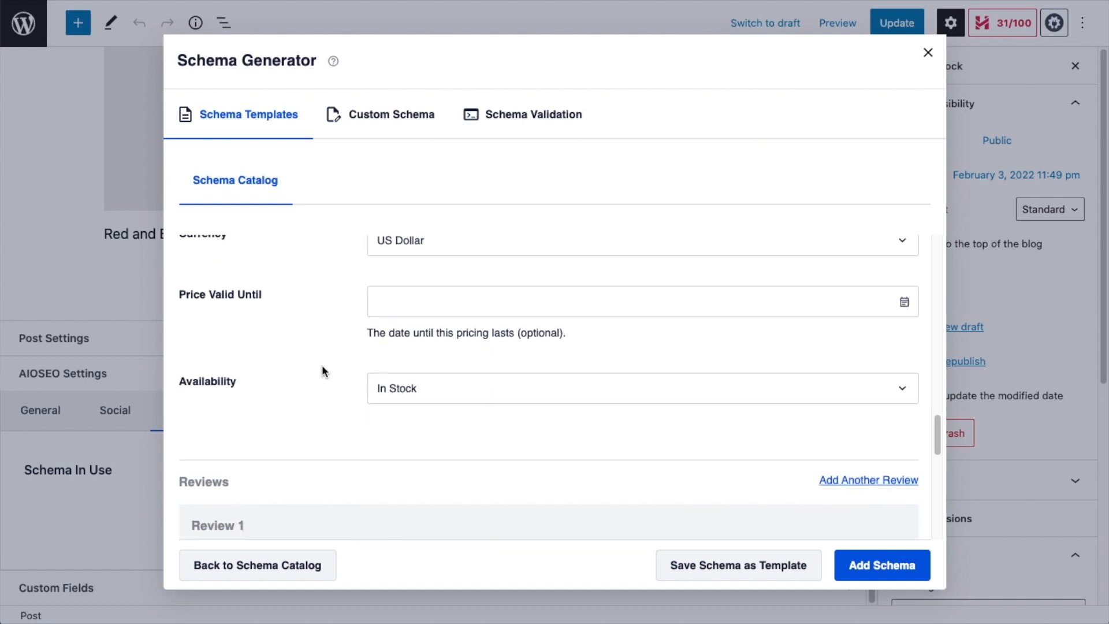
Step: Set the rating value of Review 1 in the product schema to 5
scroll(322, 370, down, 4)
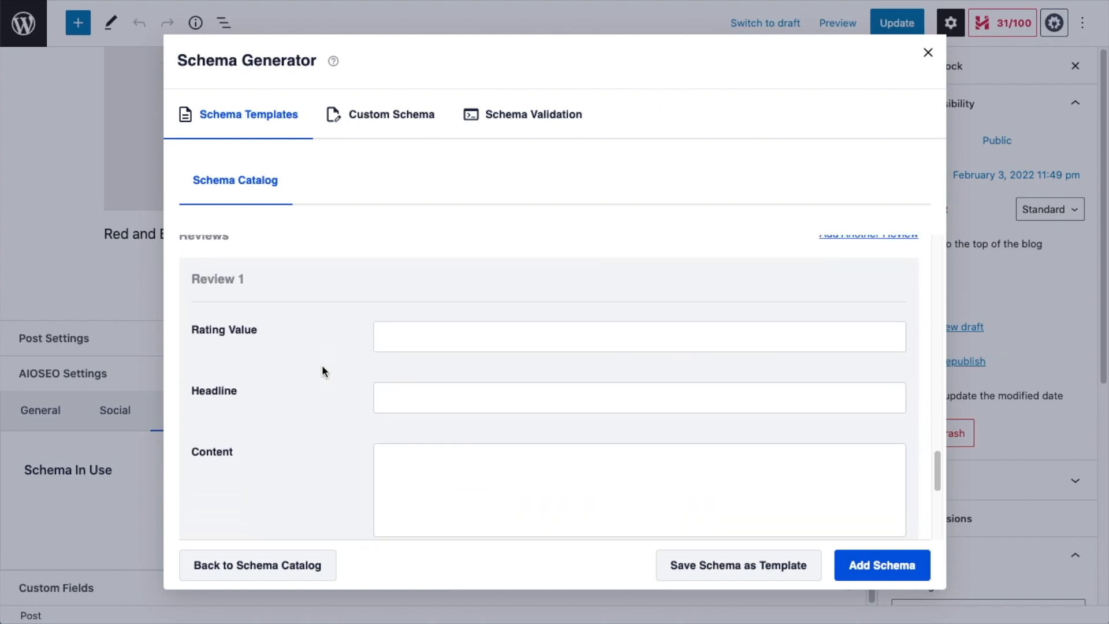
scroll(322, 370, up, 1)
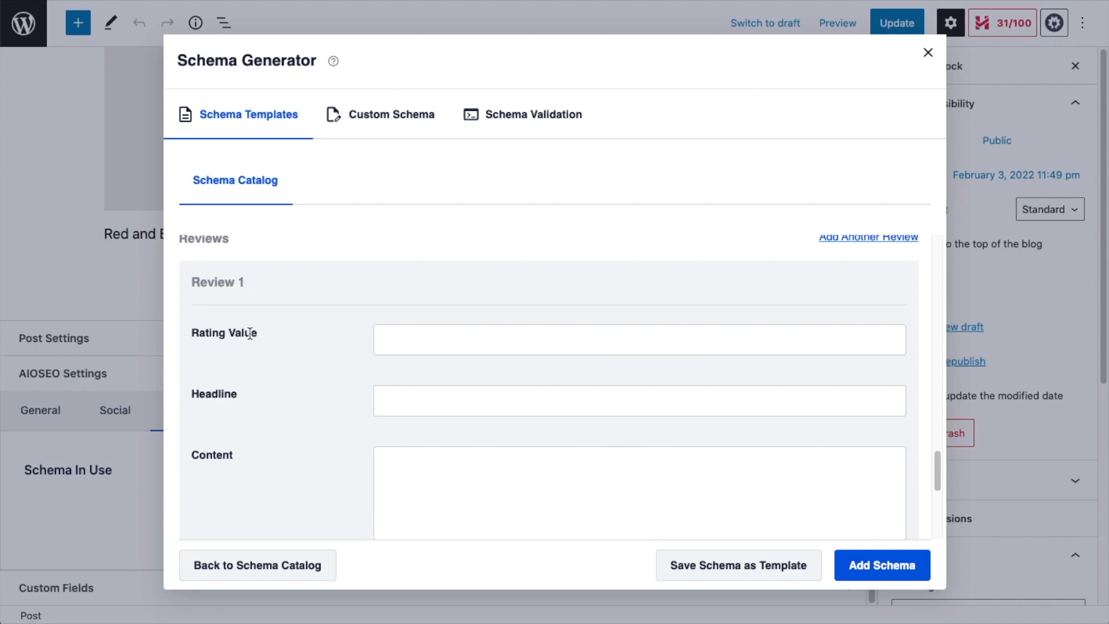
click(453, 344)
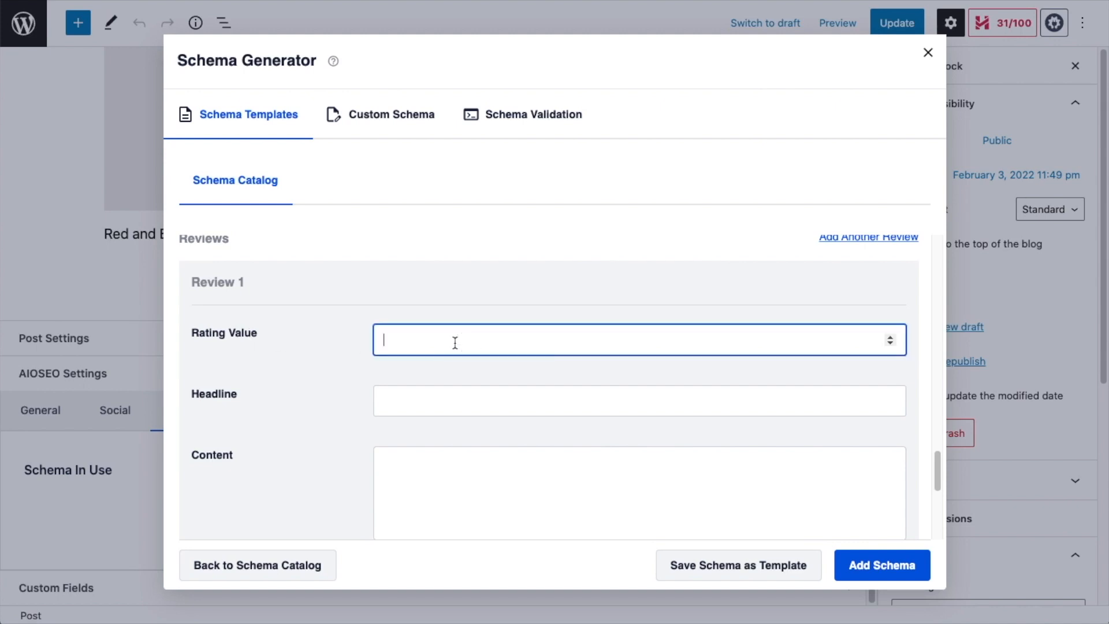
click(890, 337)
click(890, 337)
click(890, 336)
click(890, 337)
click(890, 336)
Step: Give Review 1 the headline "Great shoes!" and the content "I love them!"
click(443, 410)
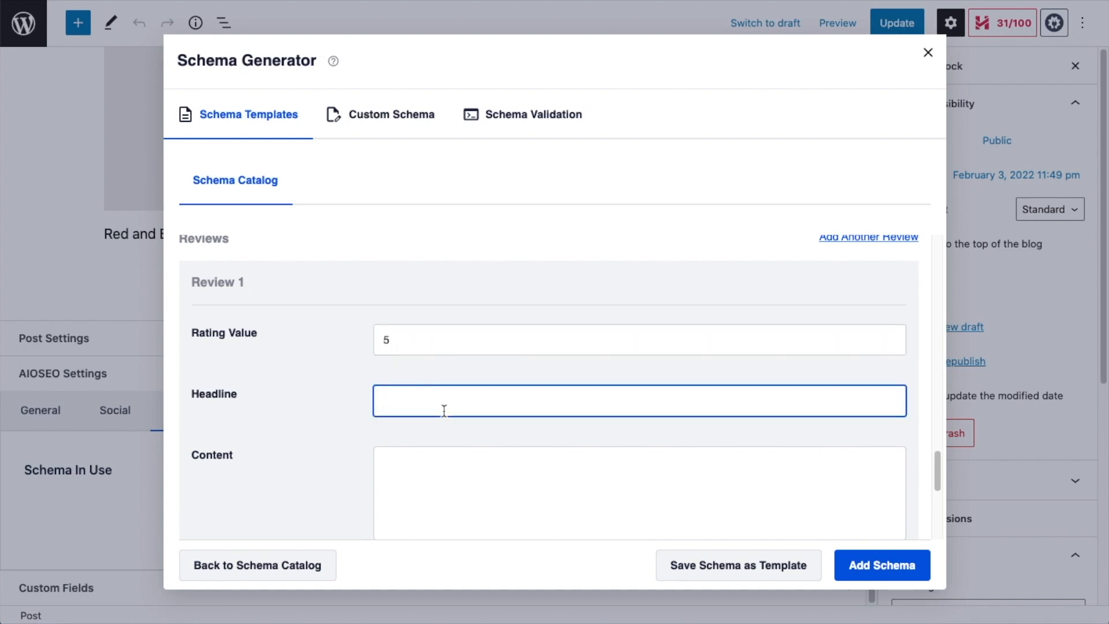
text(Great shoes!)
scroll(357, 454, down, 2)
click(467, 375)
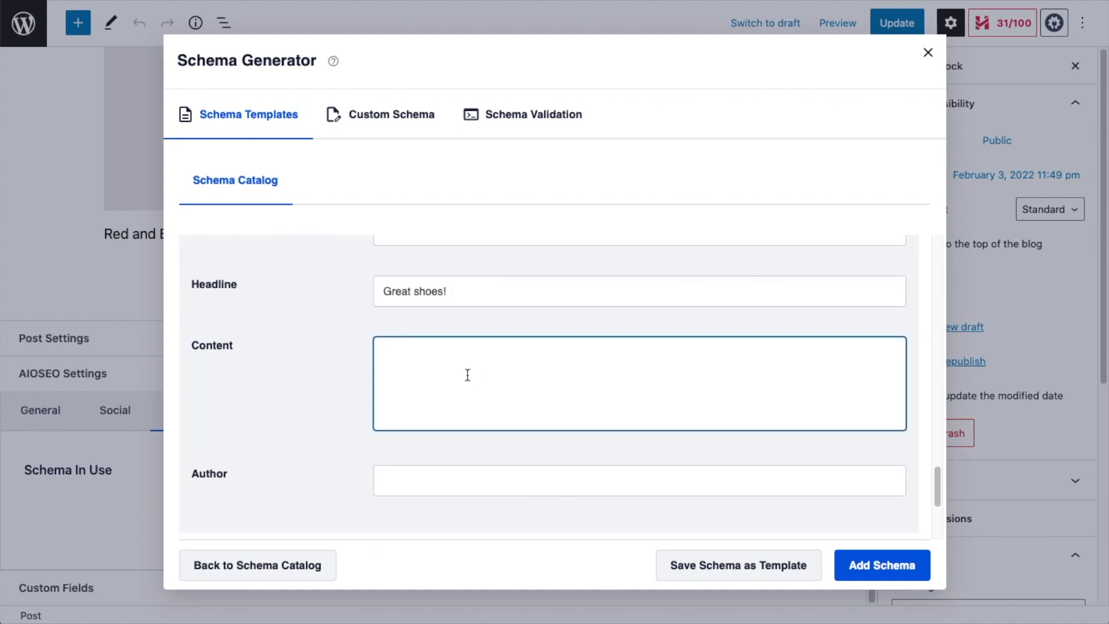
text(I love them!)
Step: Set the review's author to "Me", check the rating minimum and maximum, and add the Product schema to the post
scroll(321, 345, down, 3)
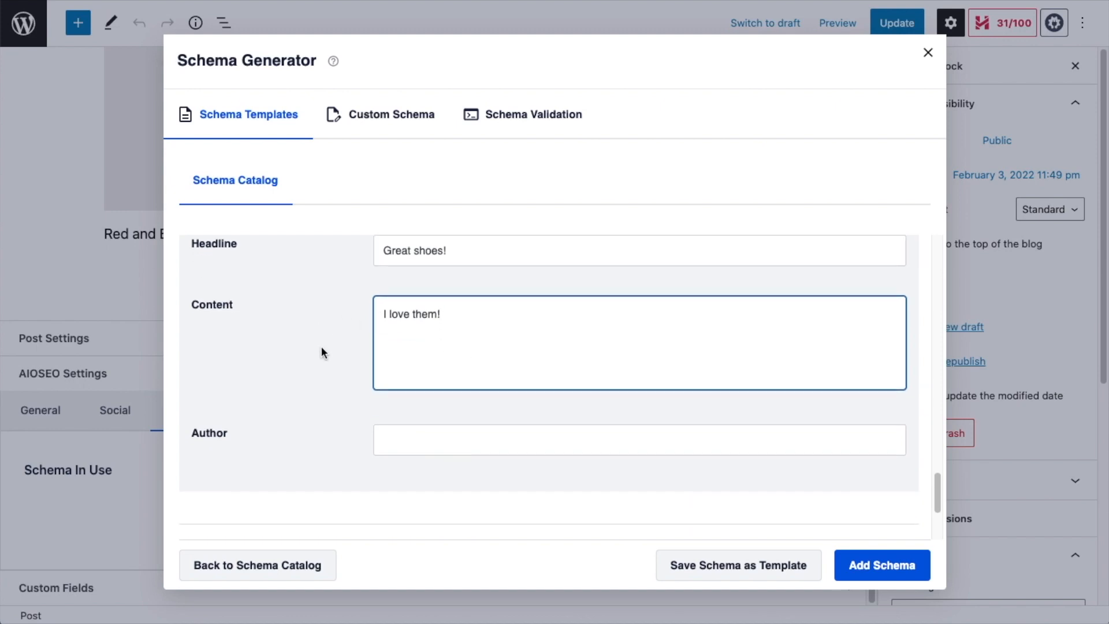
click(419, 382)
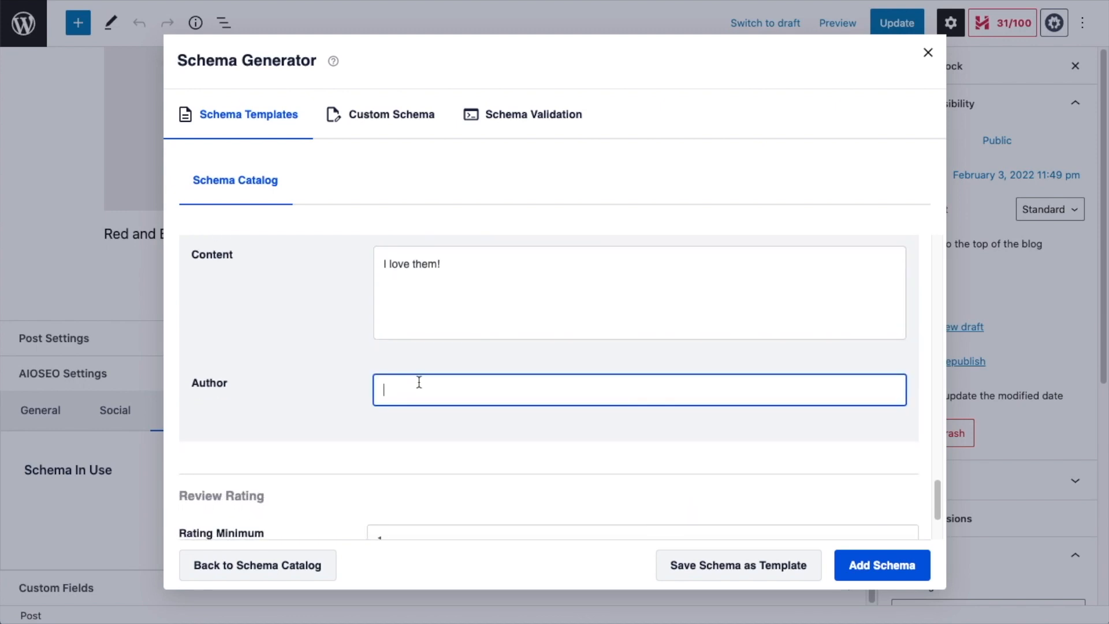
text(Me)
scroll(328, 379, down, 2)
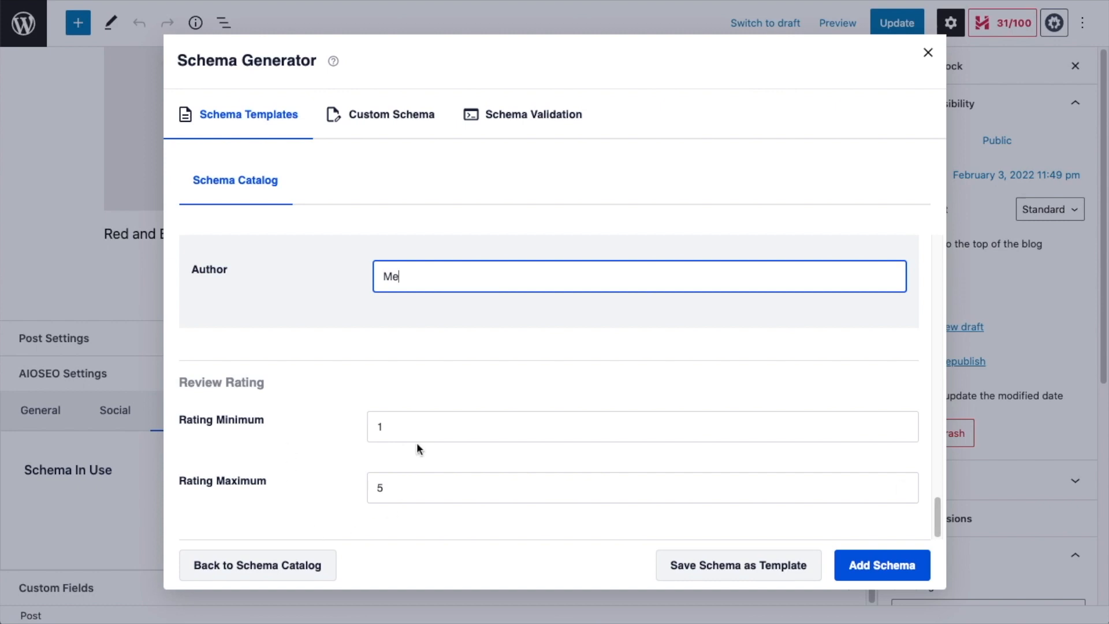
scroll(390, 442, up, 5)
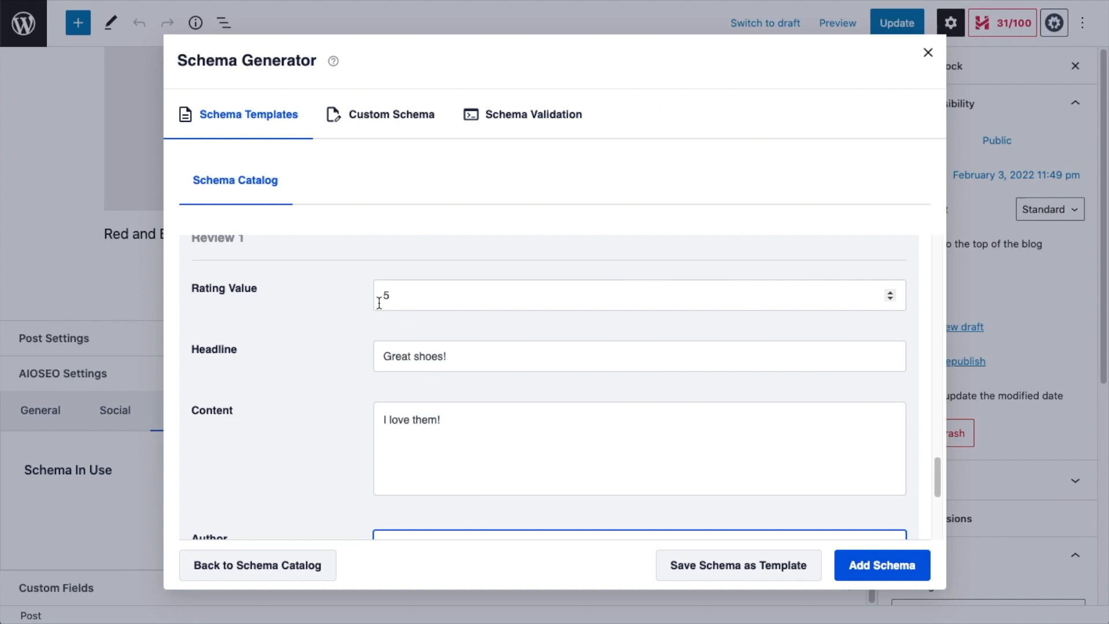
text(Me)
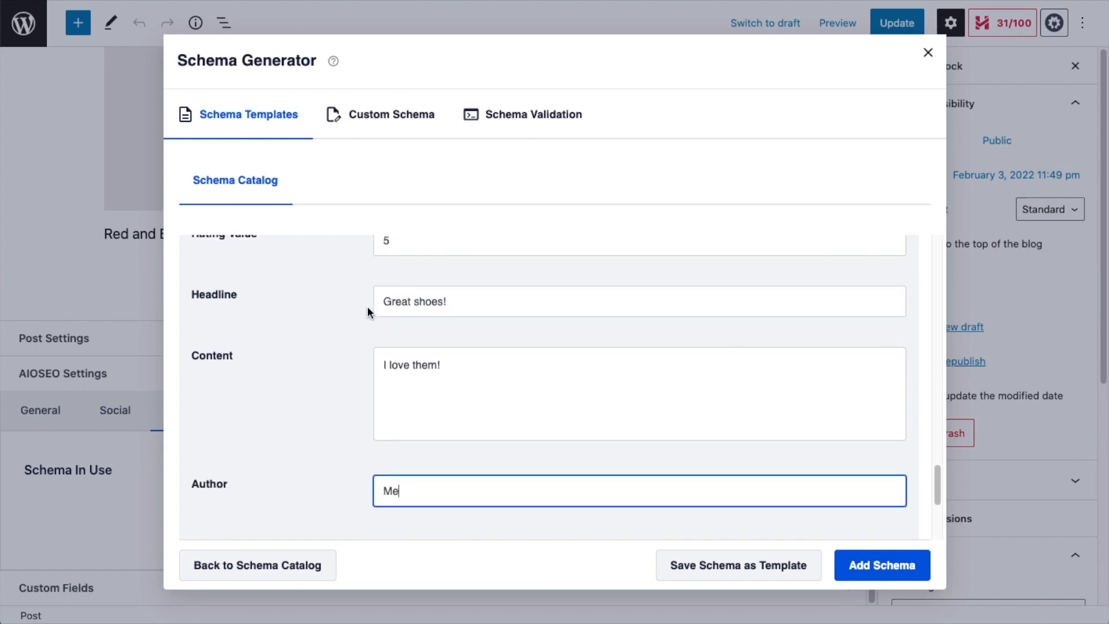
scroll(367, 306, down, 4)
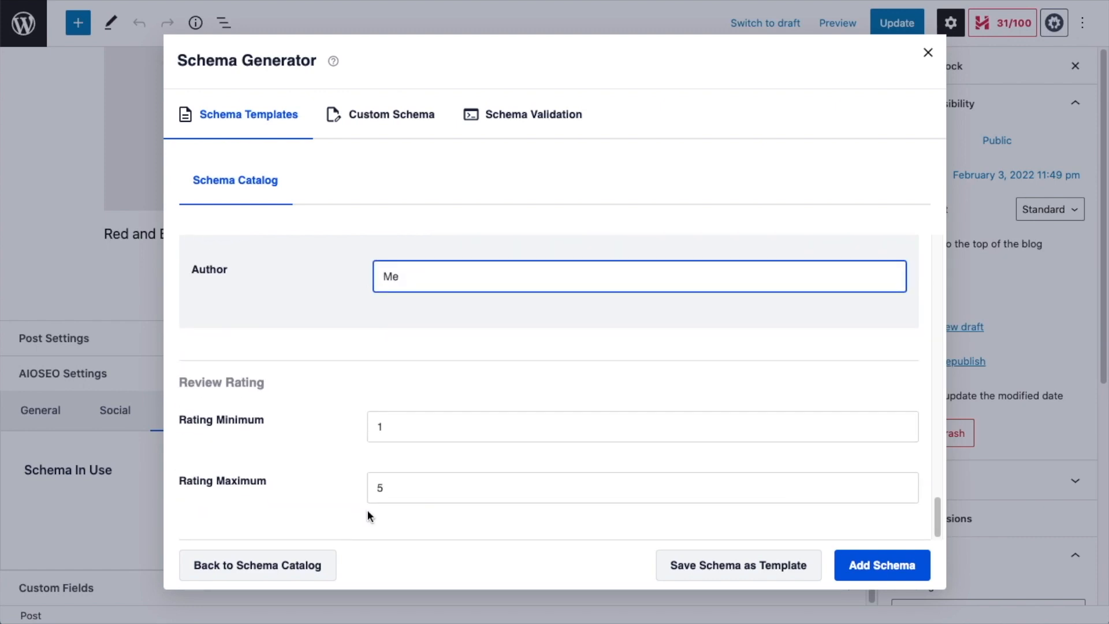
click(878, 566)
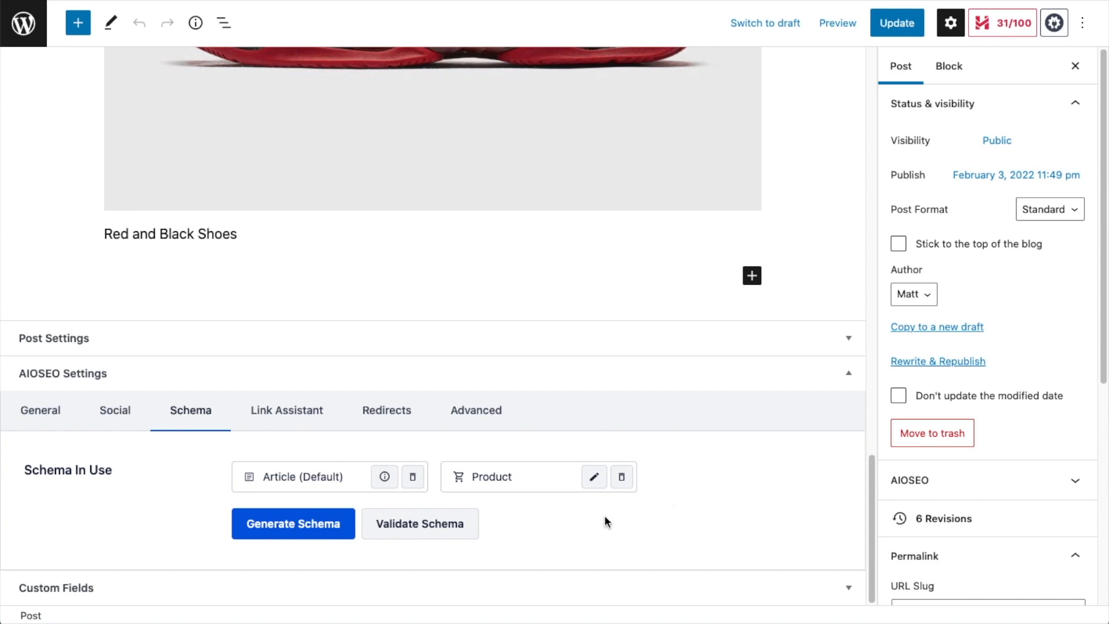
Step: Open the schema validation for the post and examine the generated JSON-LD code through to the product's review and offer data
click(436, 529)
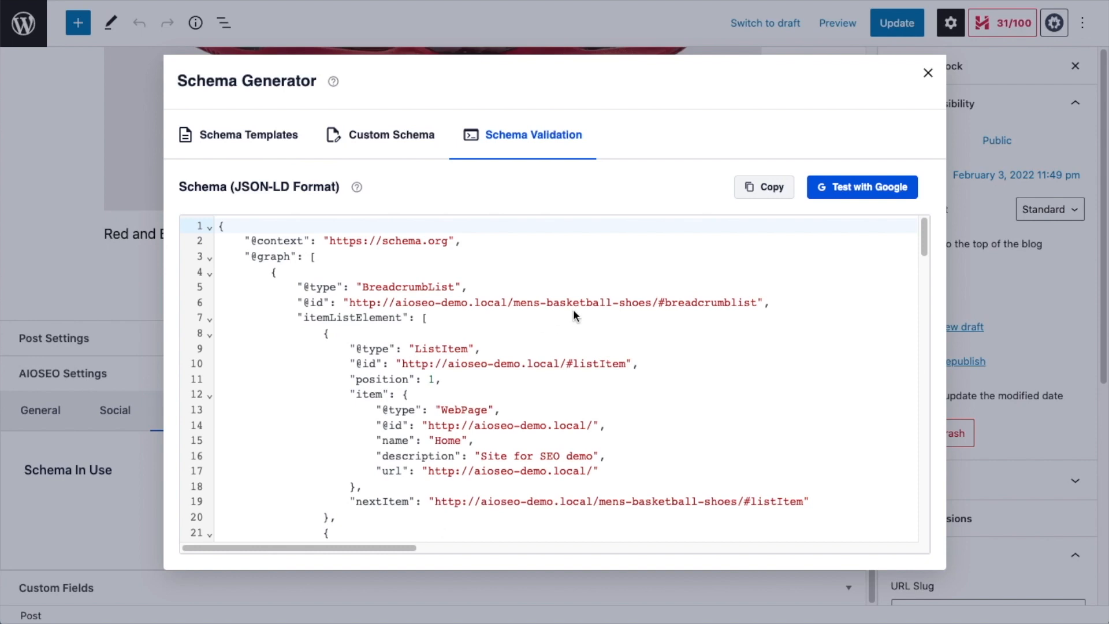
scroll(573, 314, down, 1)
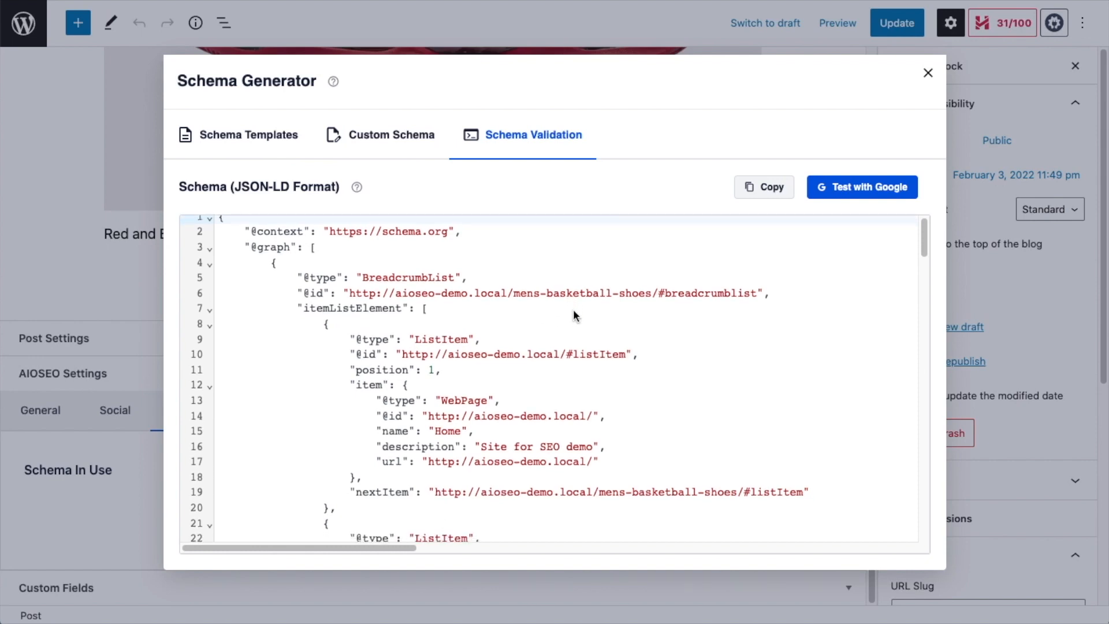
scroll(574, 315, down, 3)
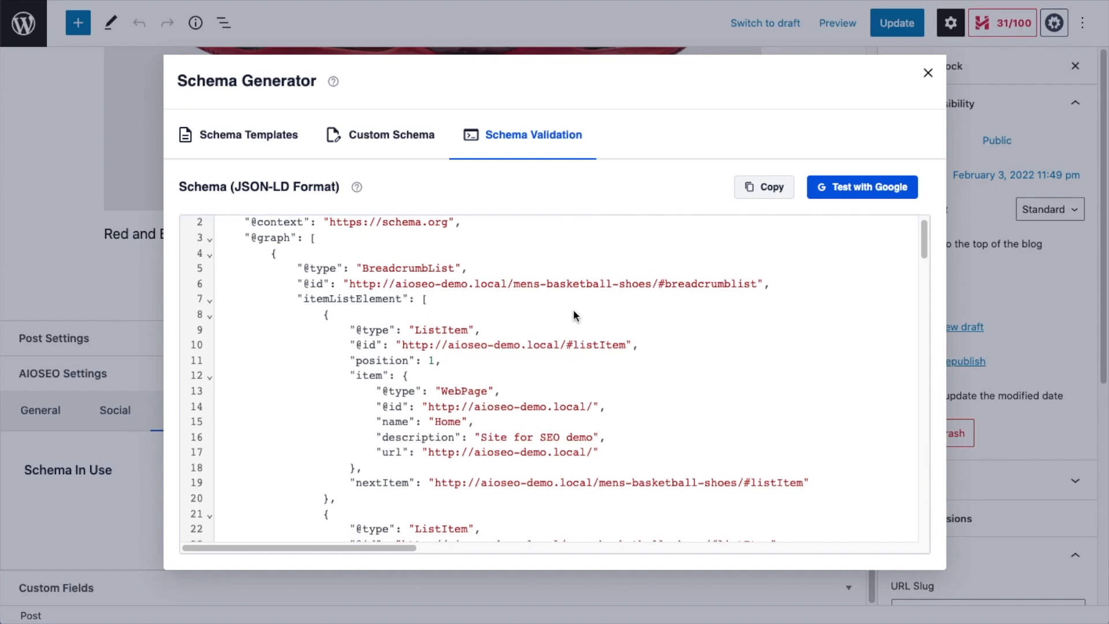
scroll(573, 314, down, 10)
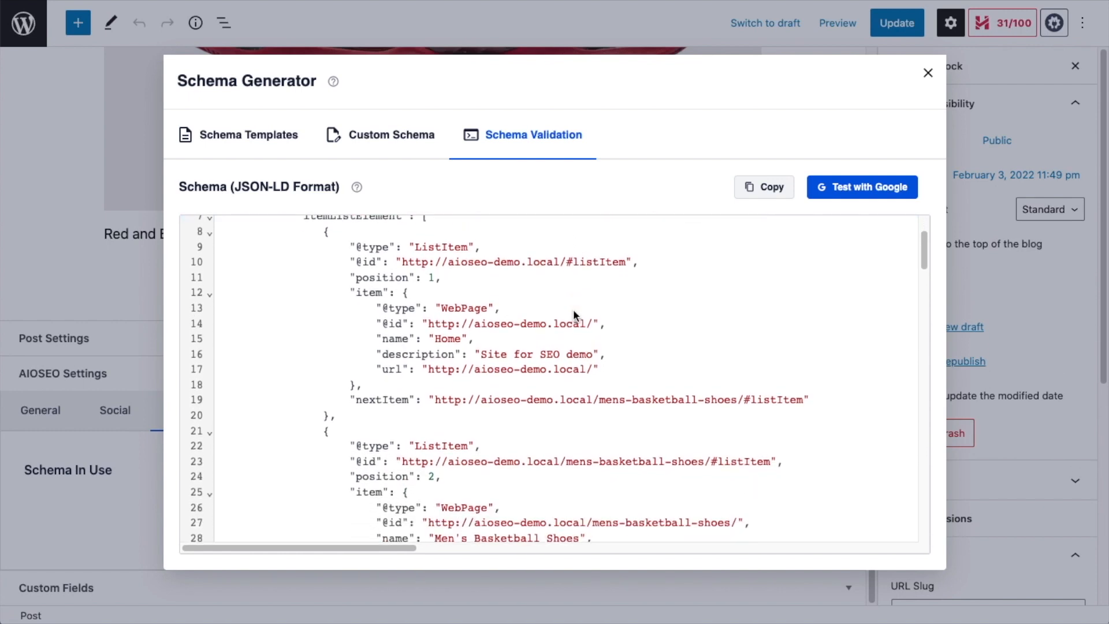
scroll(573, 309, down, 5)
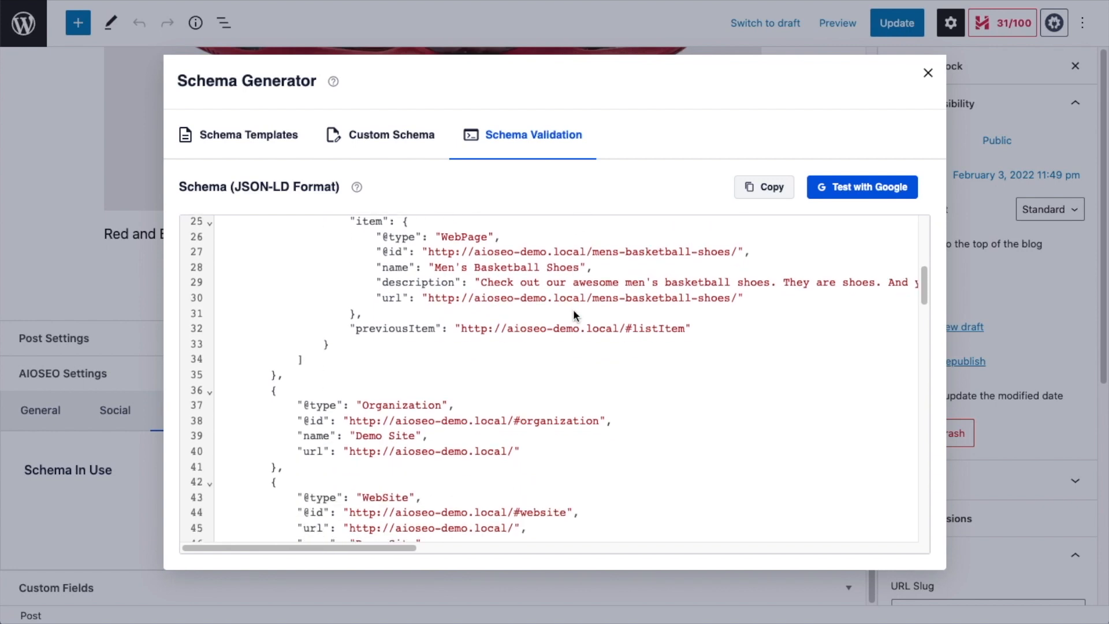
scroll(573, 310, down, 20)
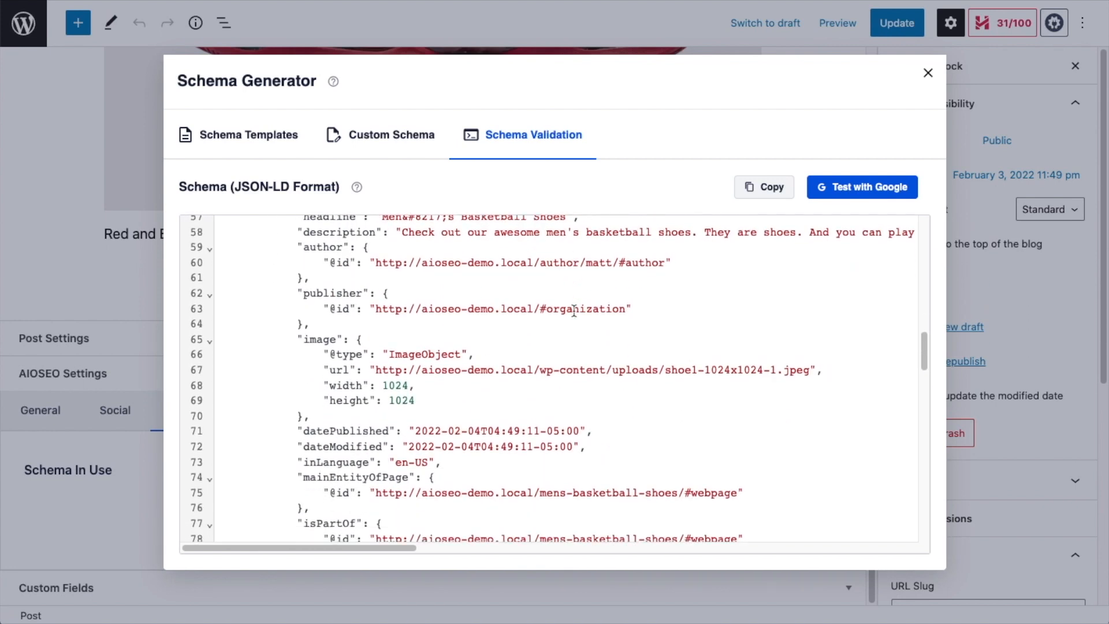
scroll(574, 310, down, 20)
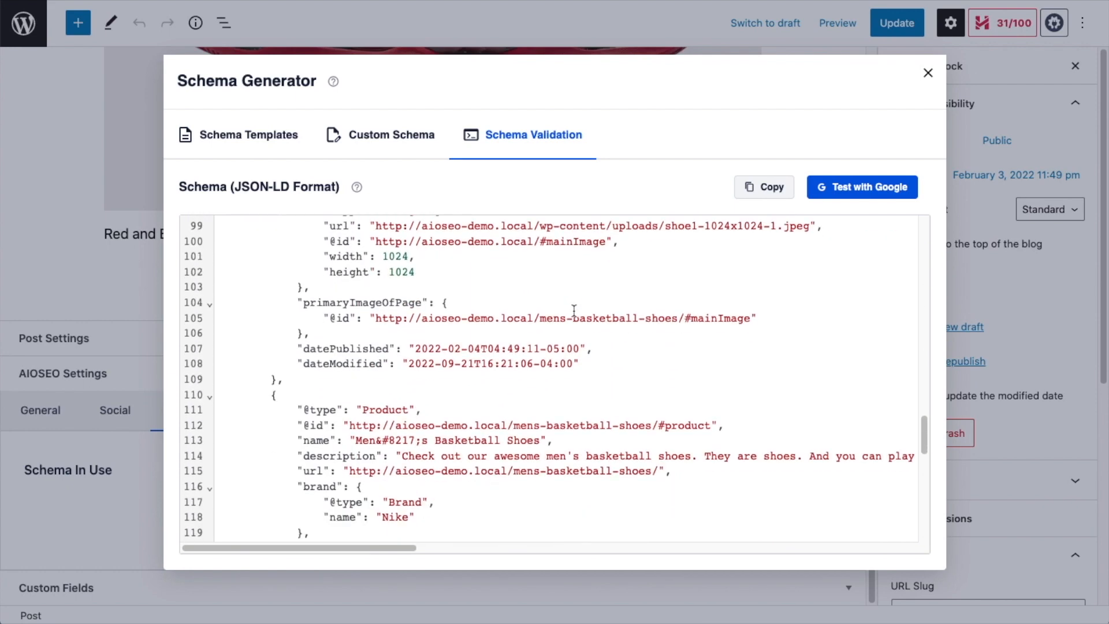
scroll(574, 310, down, 20)
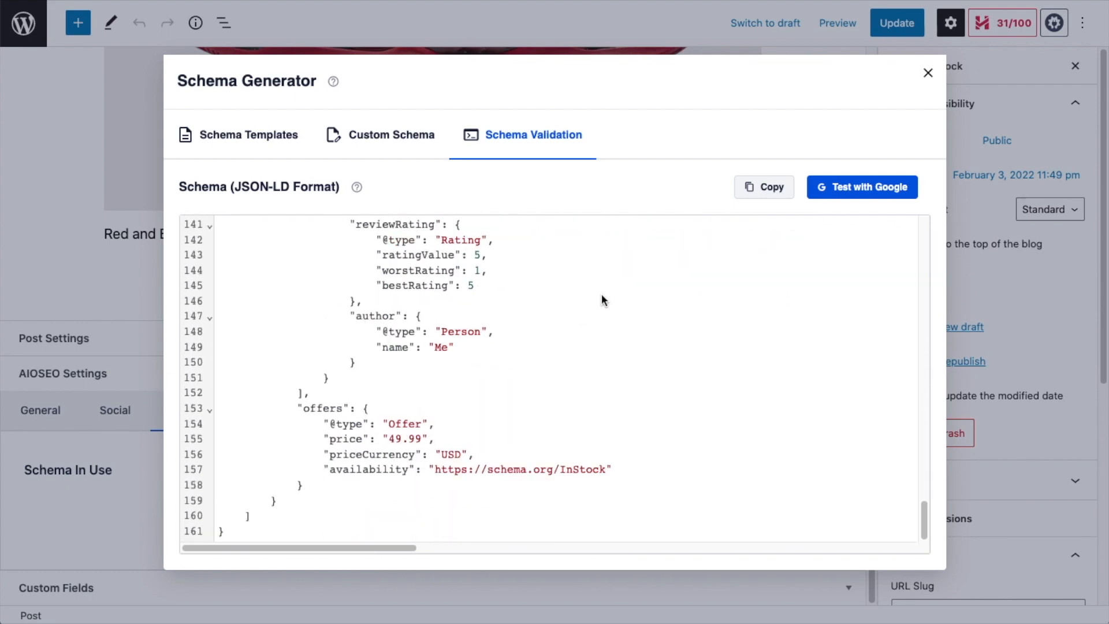
Step: Copy the generated schema code and test it in Google's Rich Results Test
click(768, 194)
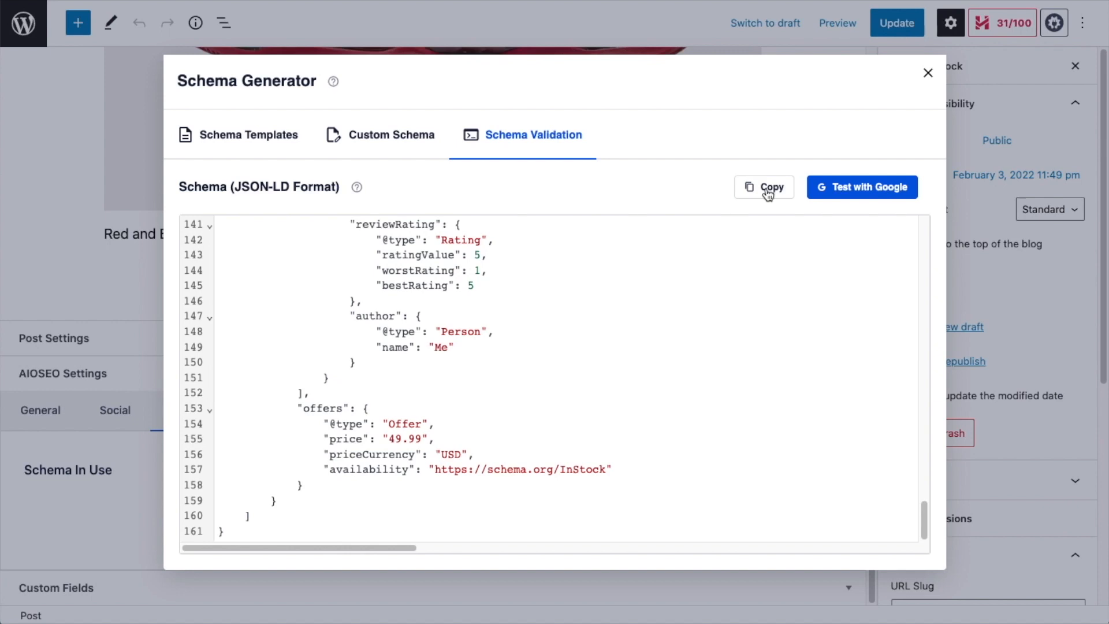
click(865, 196)
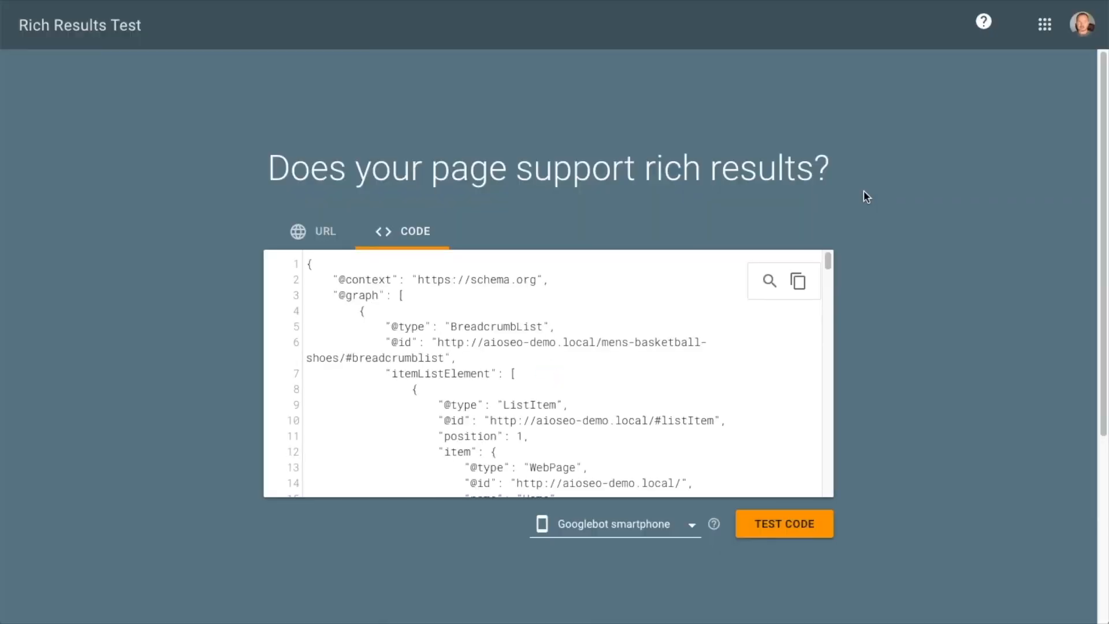
scroll(496, 327, down, 14)
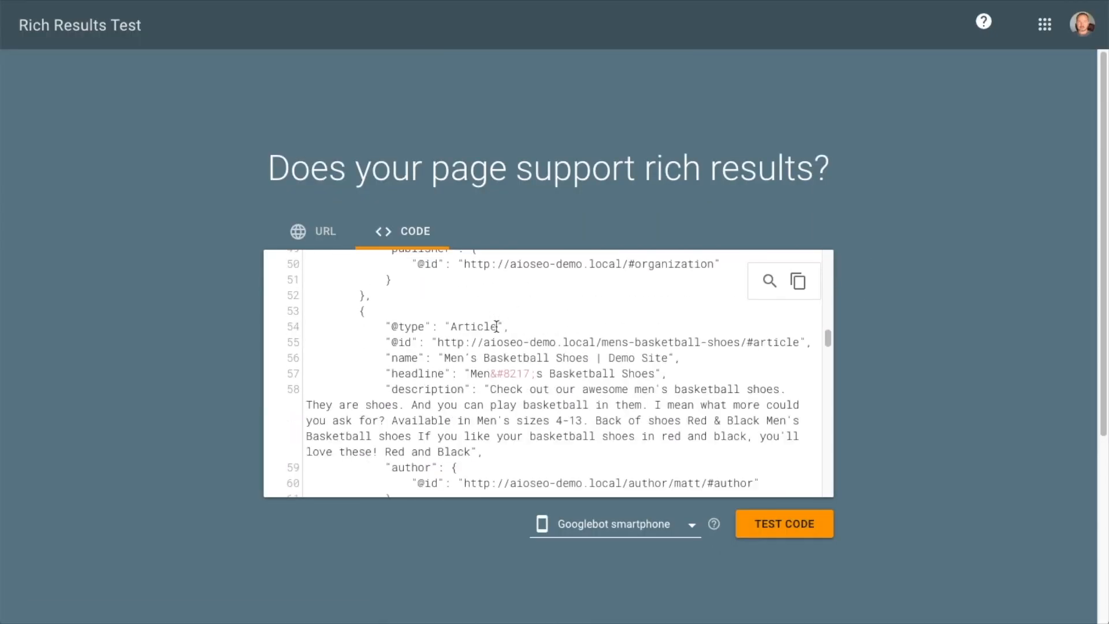
scroll(495, 324, up, 14)
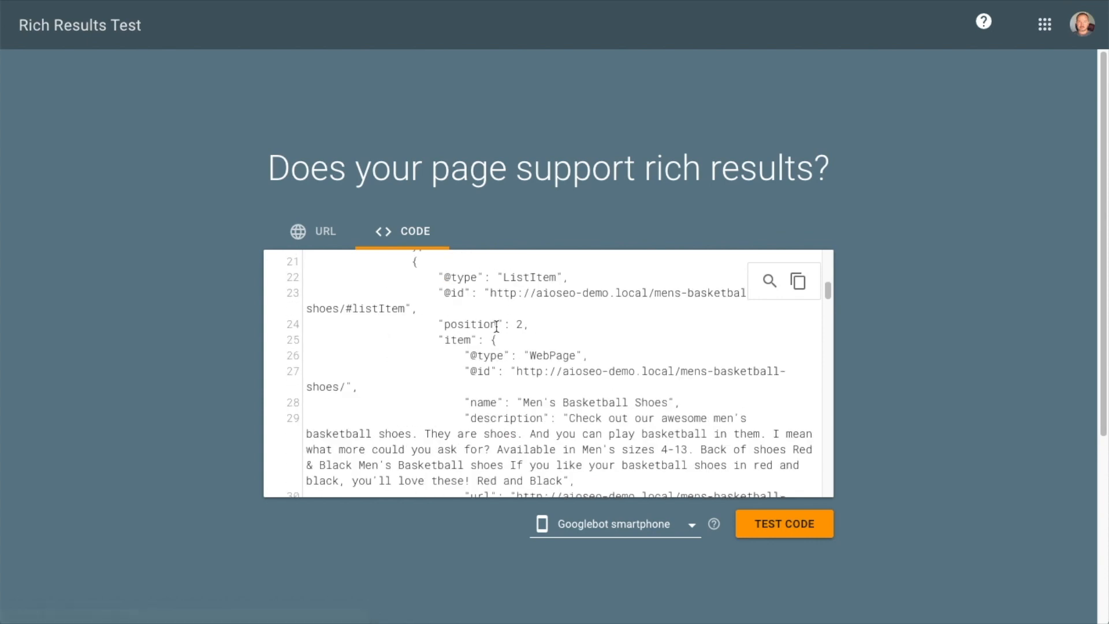
click(799, 529)
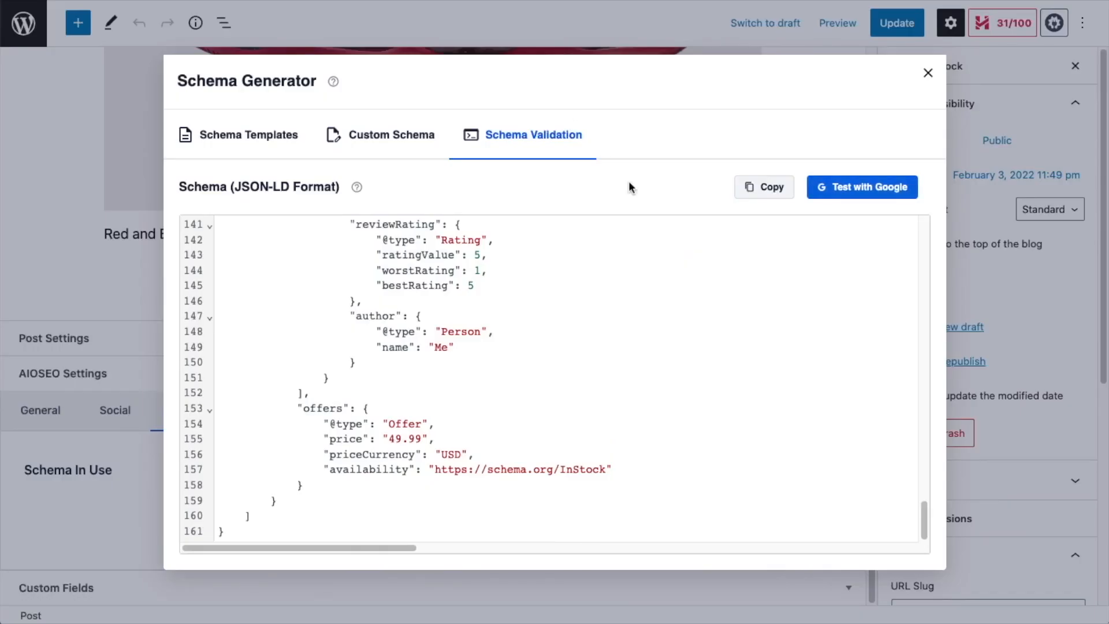
Step: Close the Schema Generator and update the post to save the Product schema
click(928, 73)
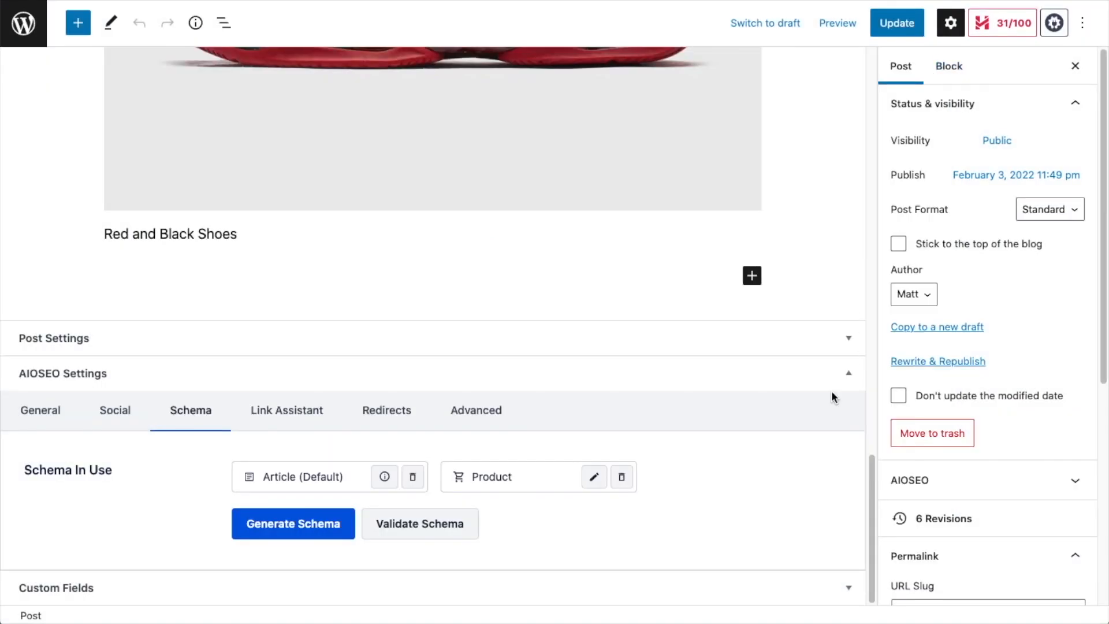
click(888, 25)
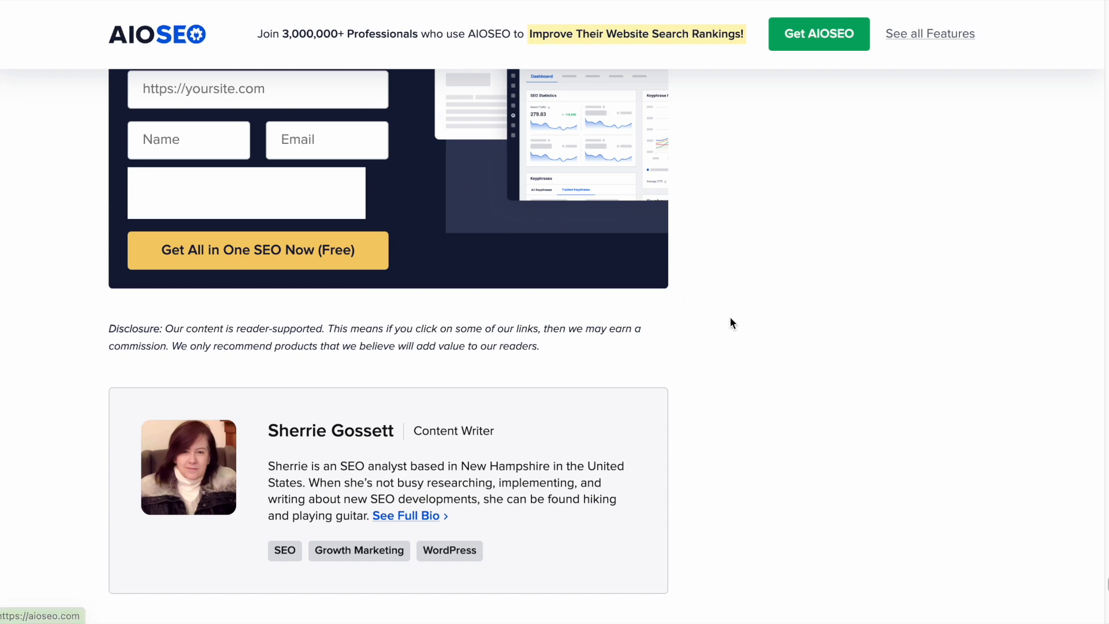
Step: Examine the author bio box and surrounding content at the end of the AIOSEO on-page SEO article
scroll(740, 342, up, 10)
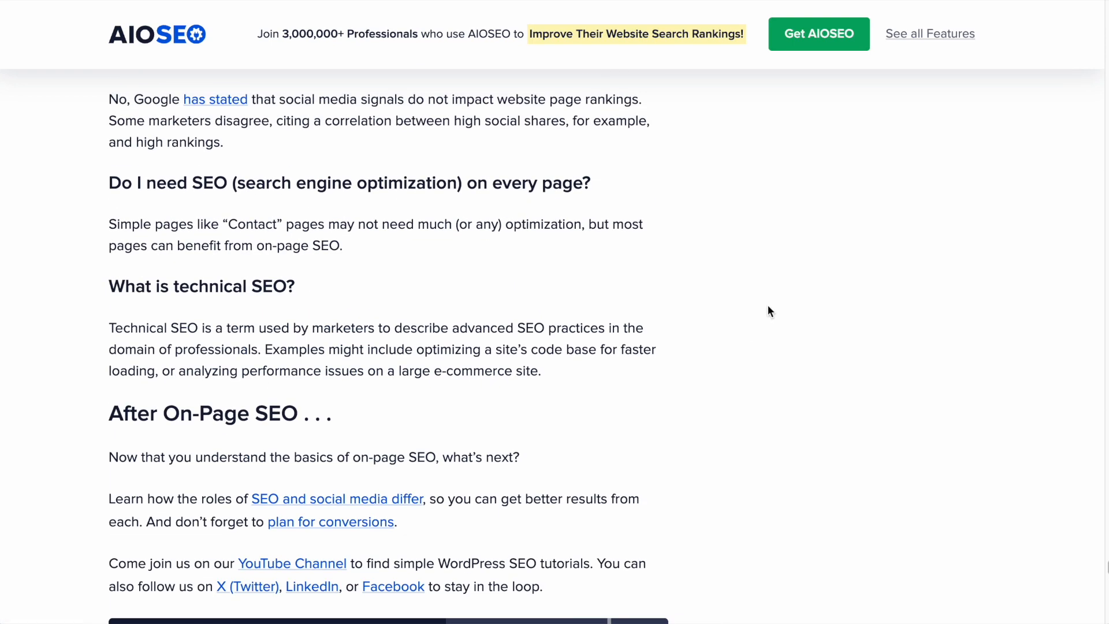
scroll(768, 306, down, 9)
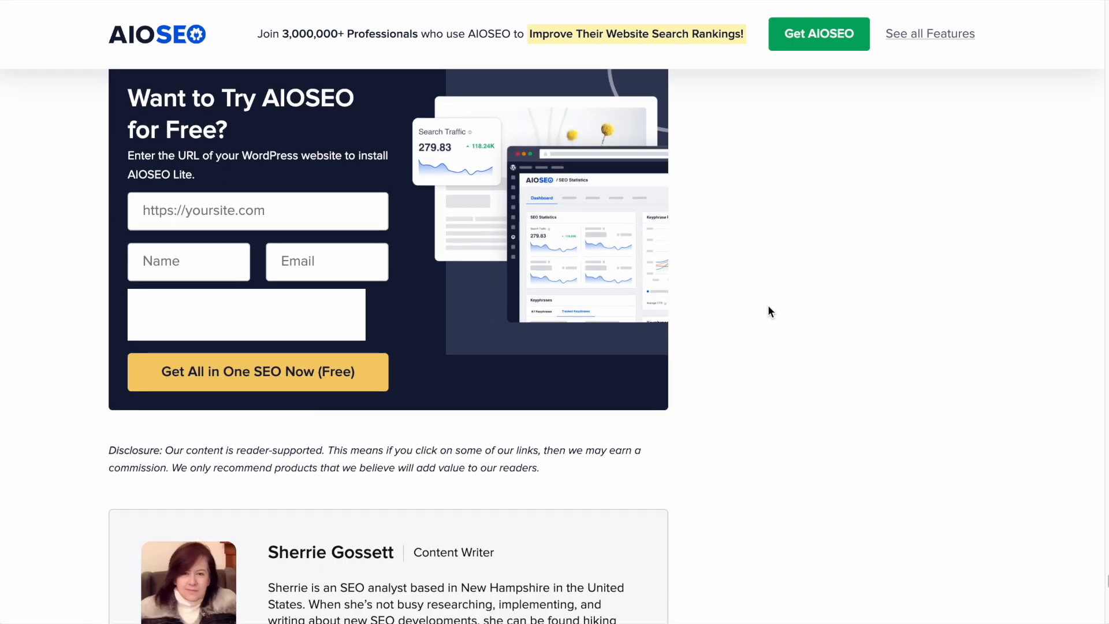
scroll(768, 311, down, 4)
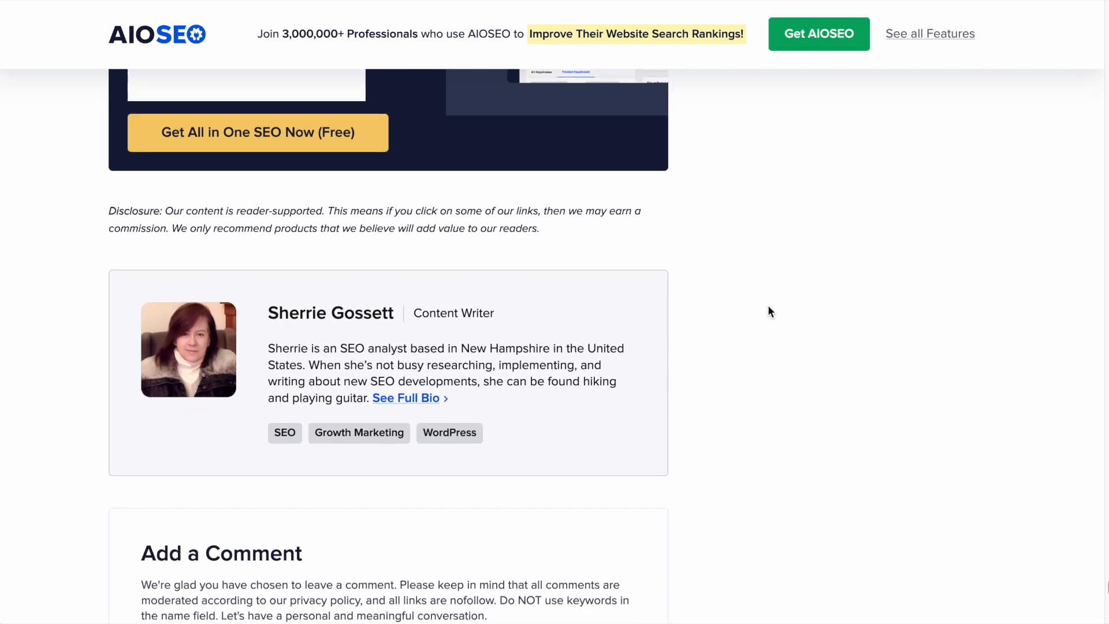
scroll(768, 307, up, 2)
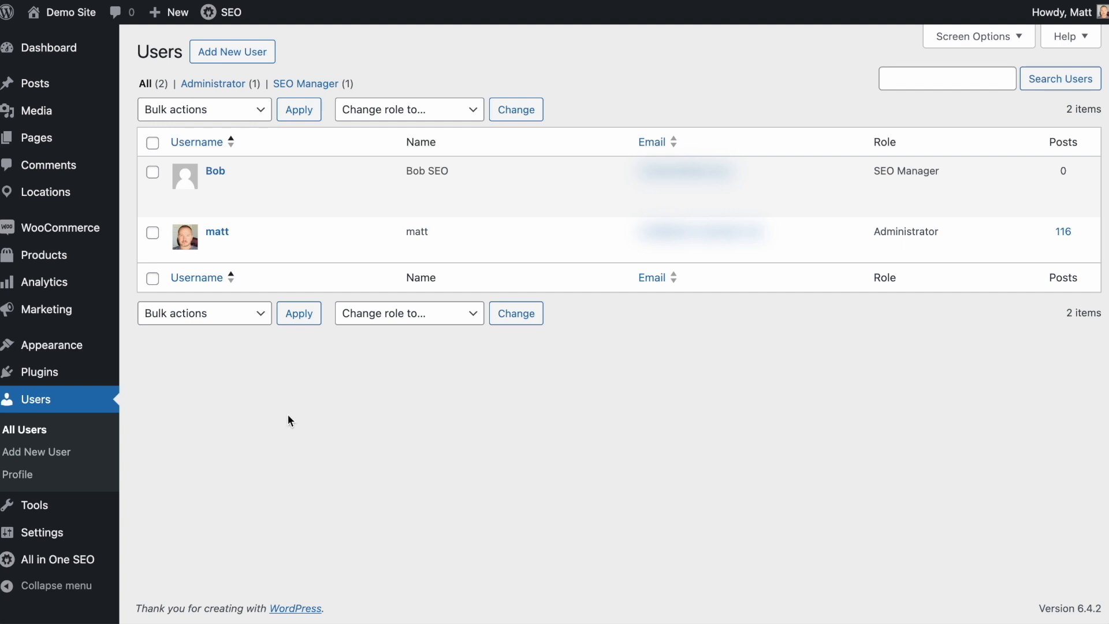
Step: Open the Author SEO settings in the administrator's user profile and turn off Enable Author Info
mouse_move(247, 239)
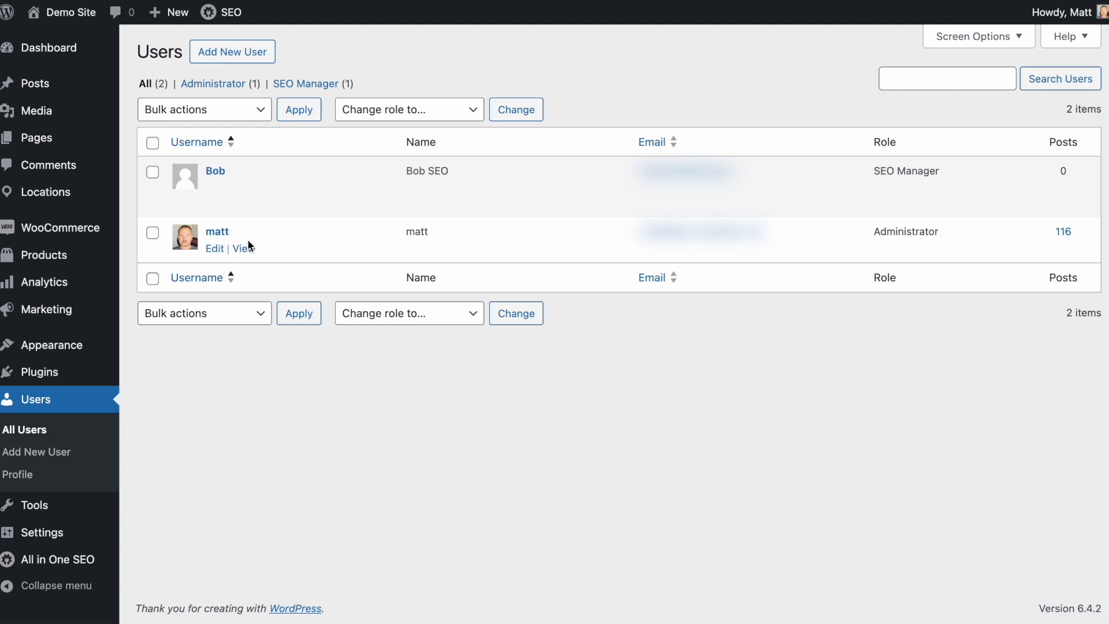
click(216, 250)
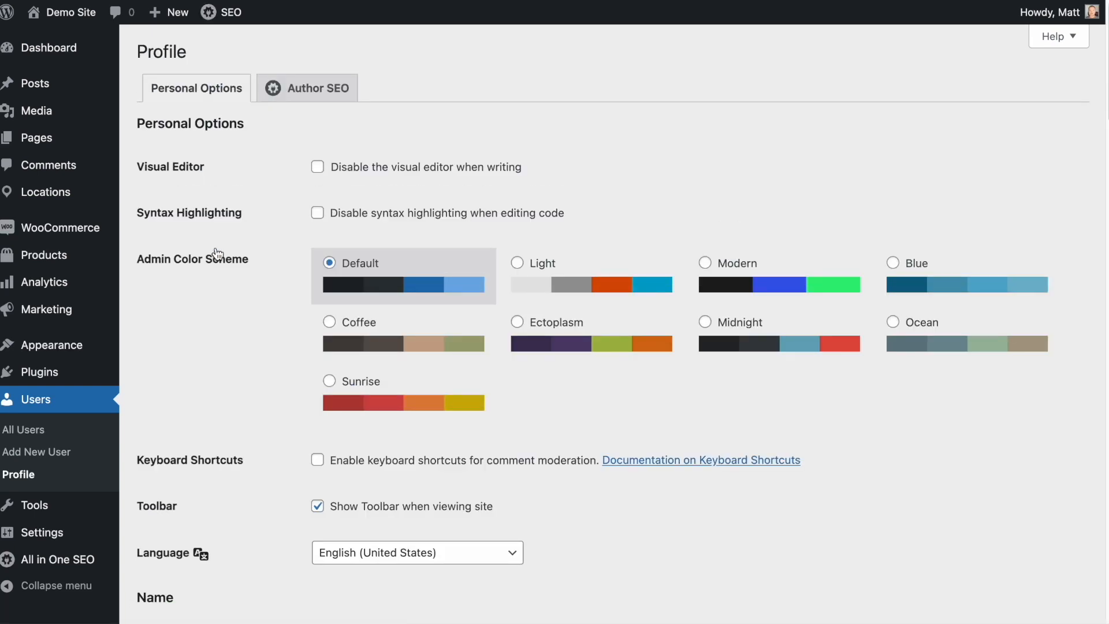
click(320, 99)
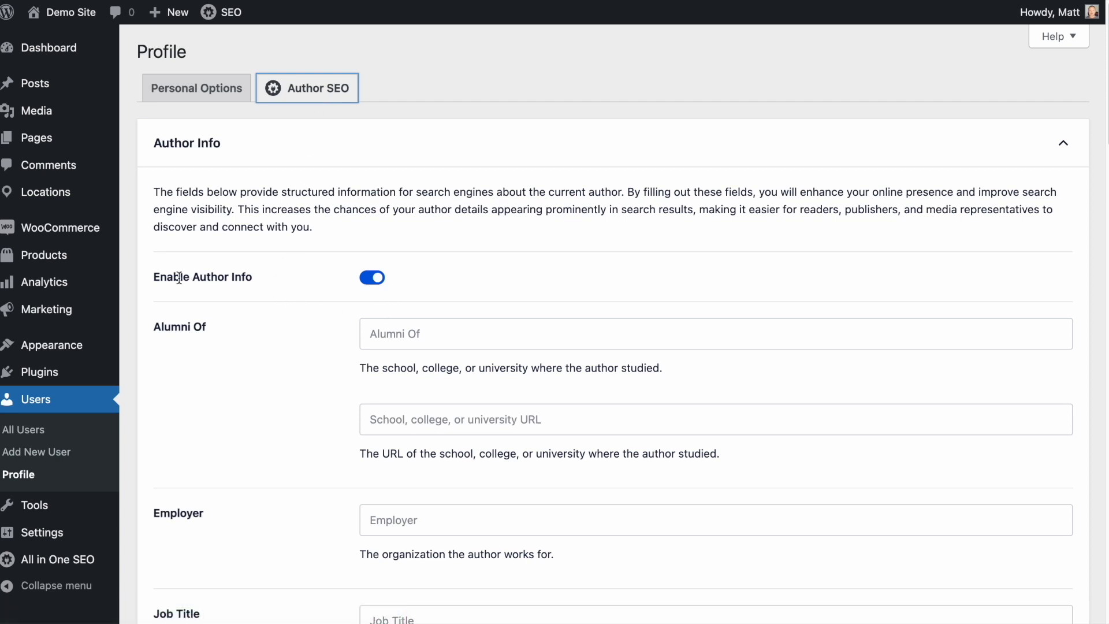
click(373, 279)
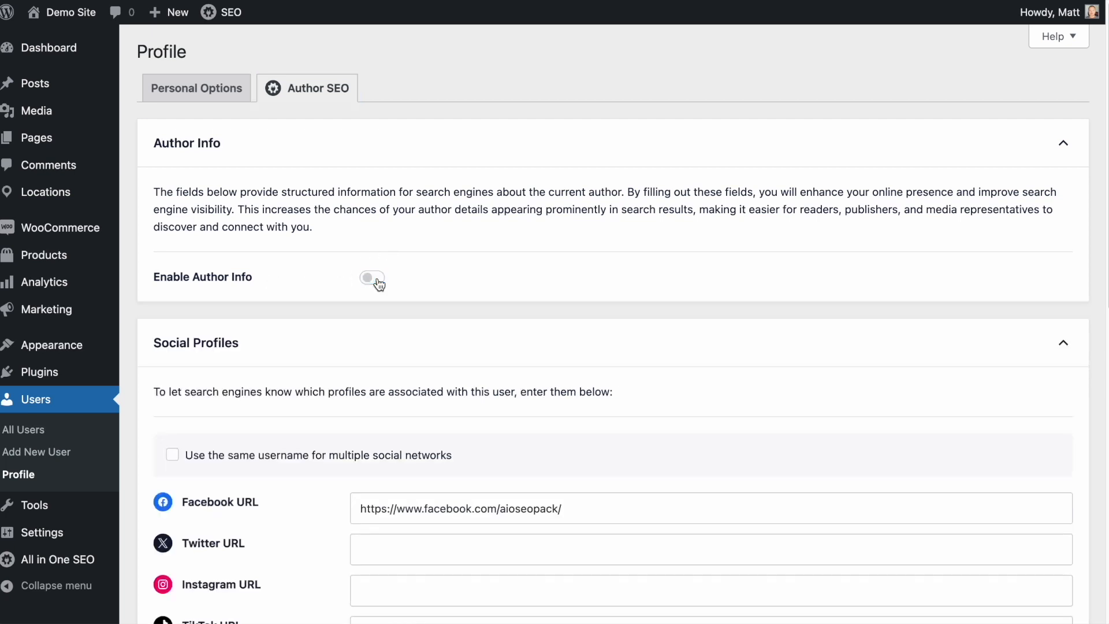
click(376, 279)
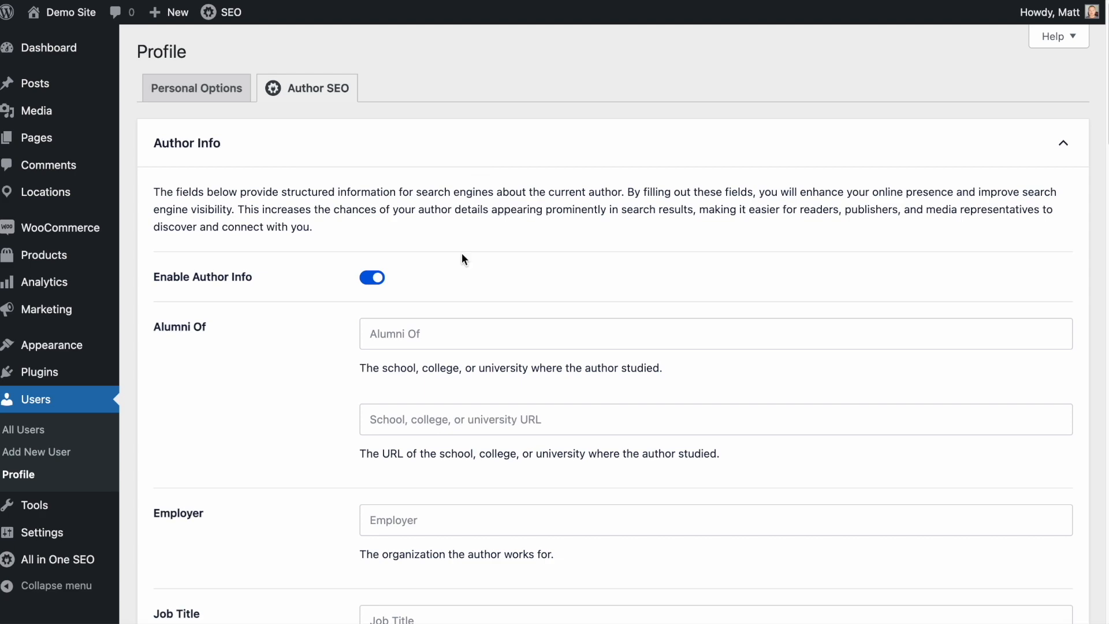
scroll(462, 255, down, 3)
scroll(458, 319, down, 2)
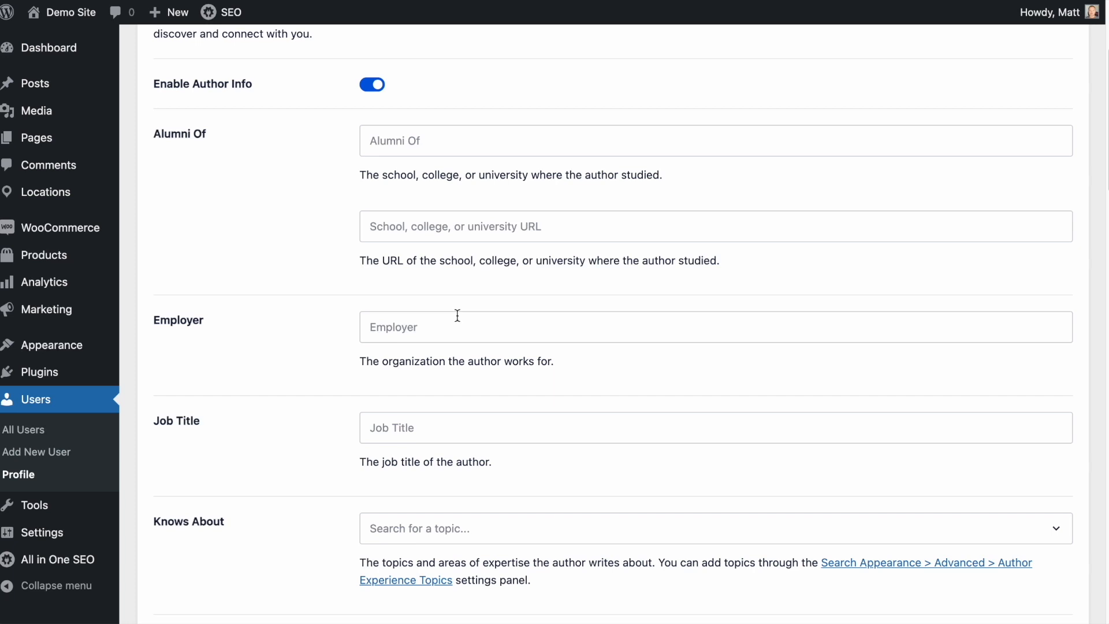
scroll(458, 315, down, 1)
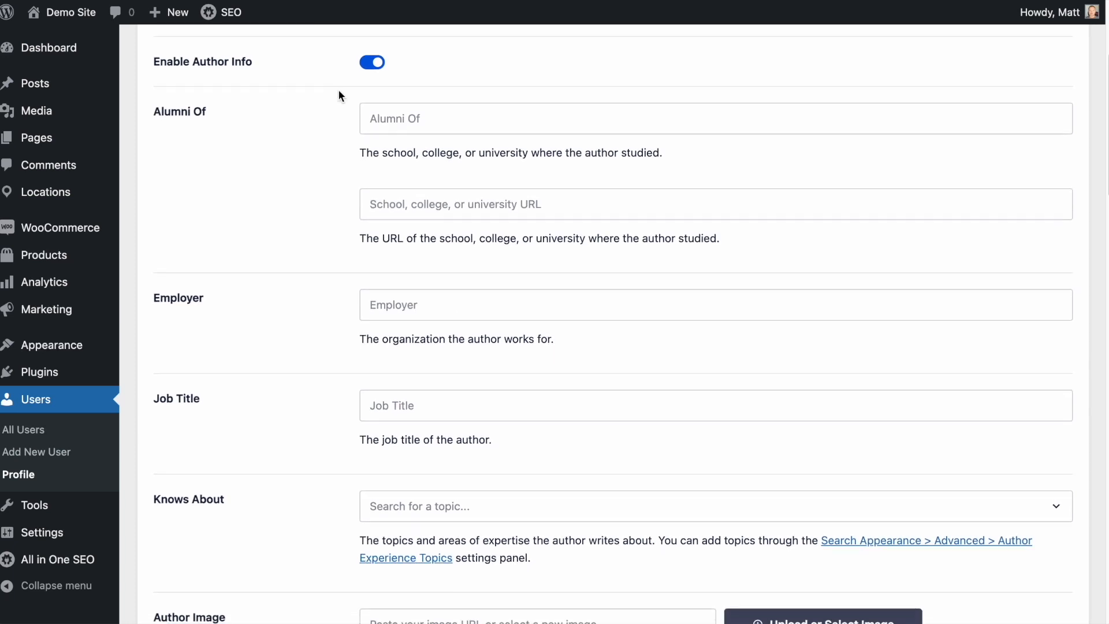
click(405, 121)
text(Boston College)
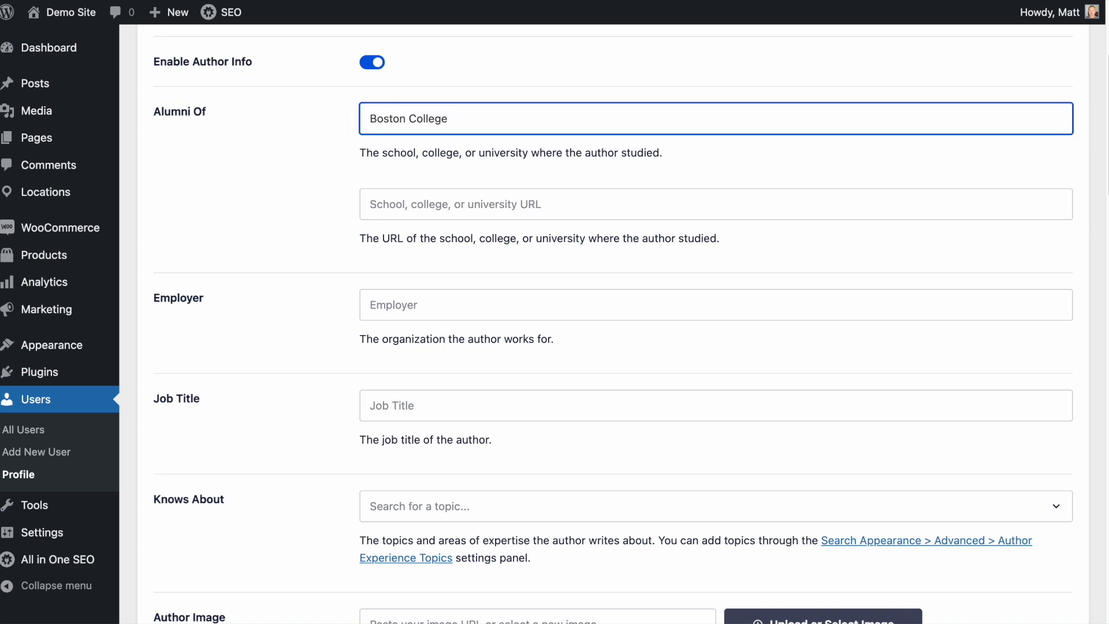
click(436, 205)
text(www.b)
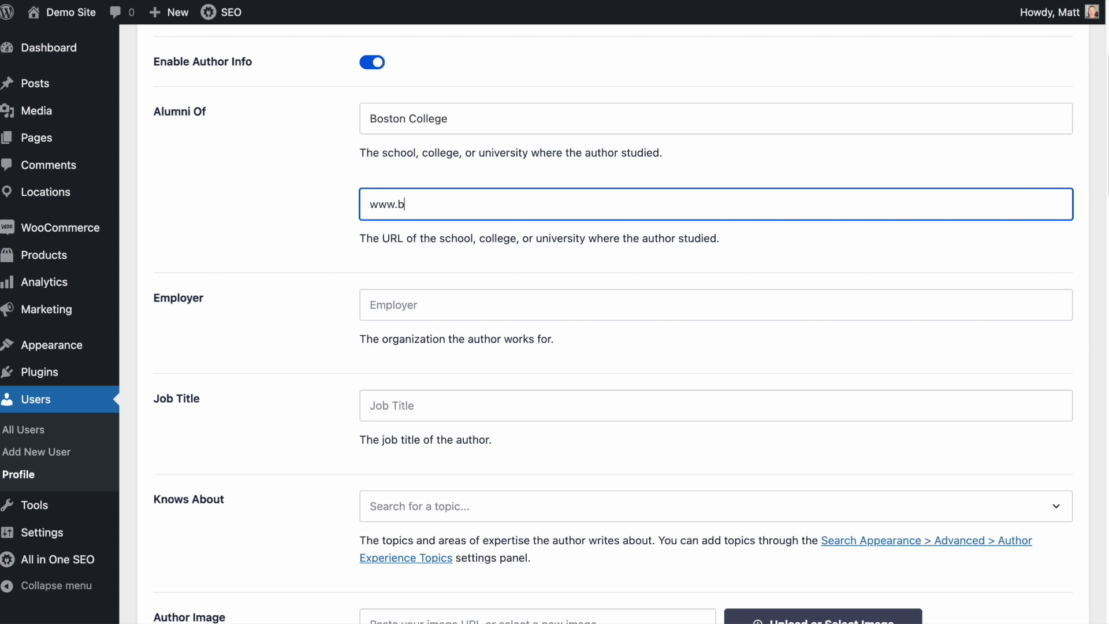
text(c.edu)
Step: Set the author's employer to Awesome Motive and the job title to Developer
click(436, 303)
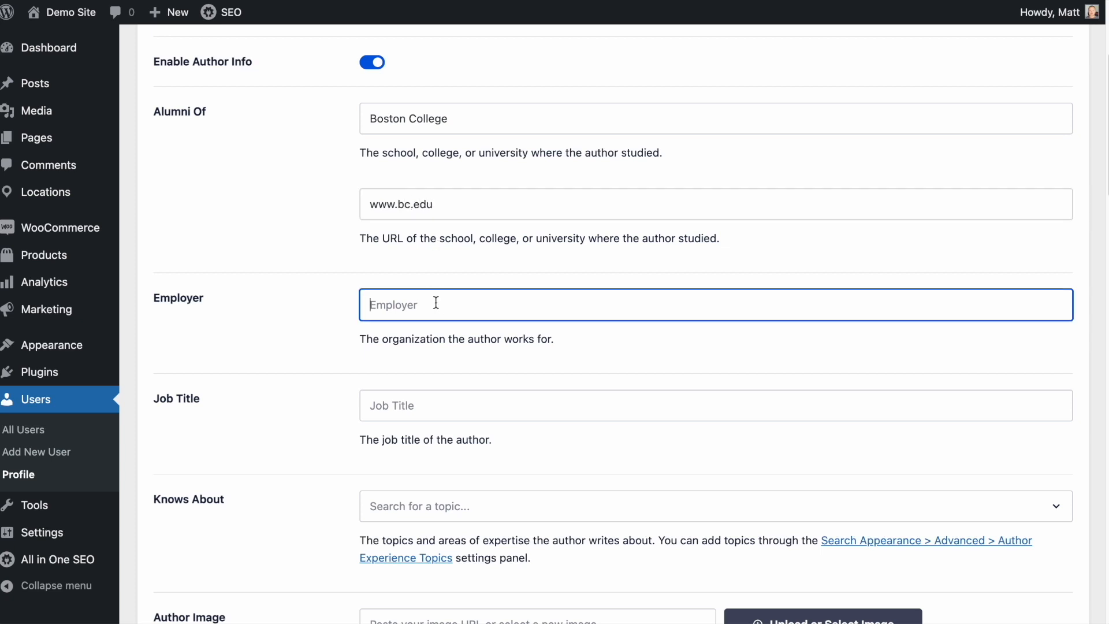
text(Awesome Motive)
click(461, 397)
text(Devel)
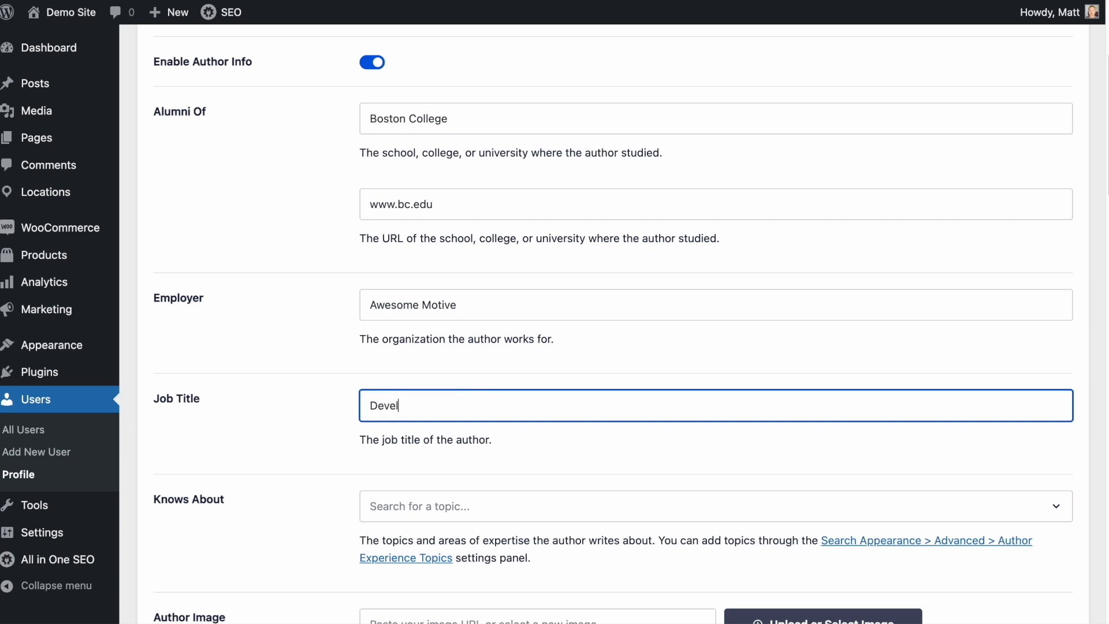
text(oper)
Step: Check which topics are available for the author's Knows About setting
scroll(469, 366, down, 3)
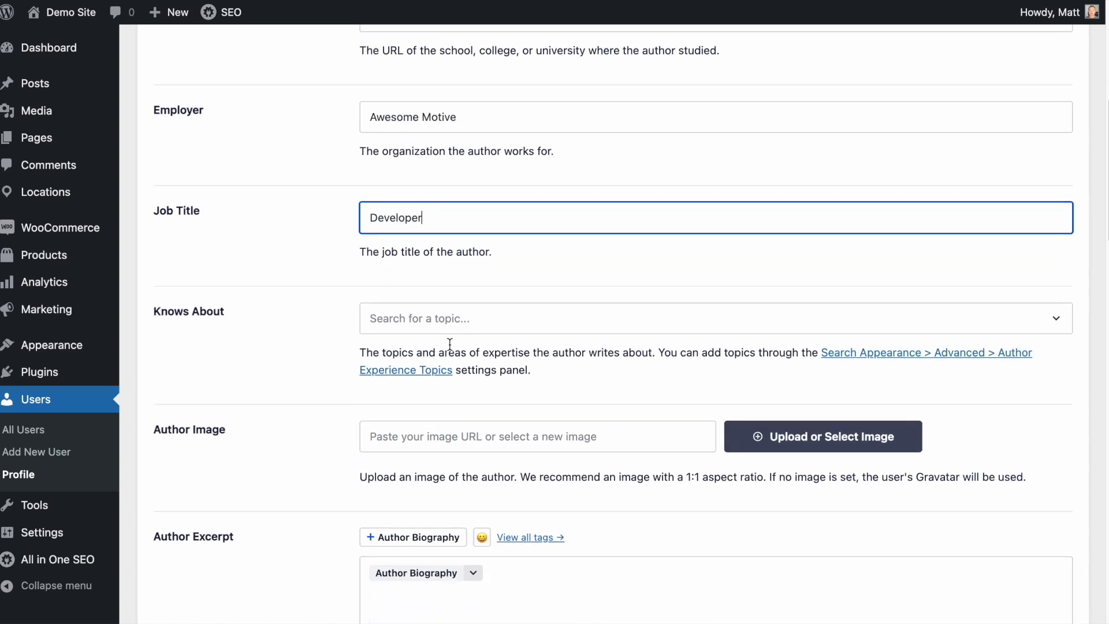
click(442, 324)
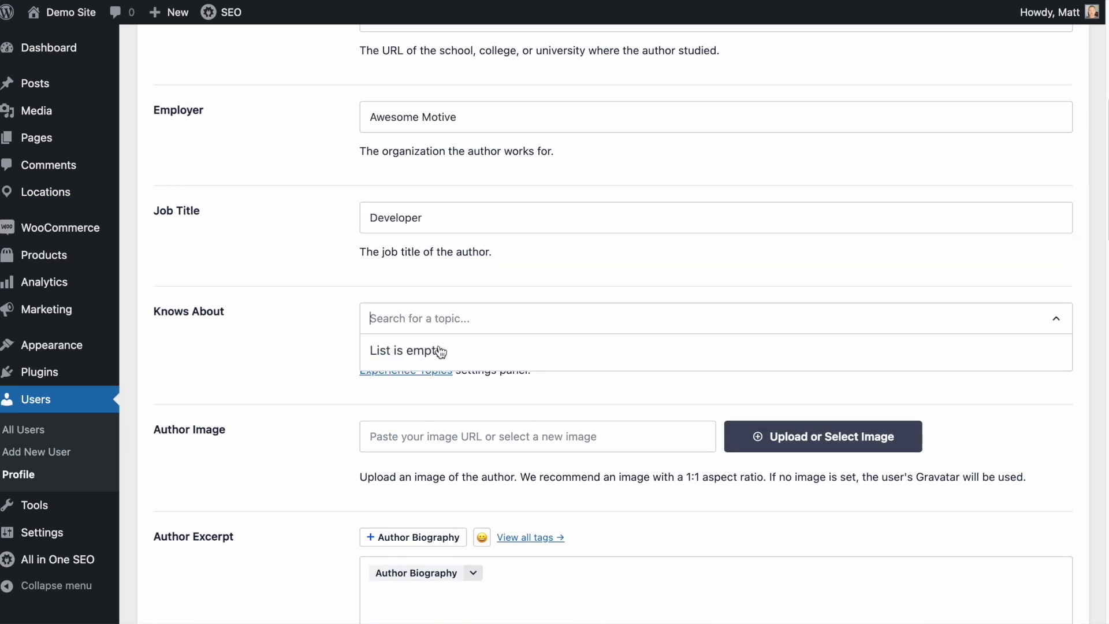
click(327, 339)
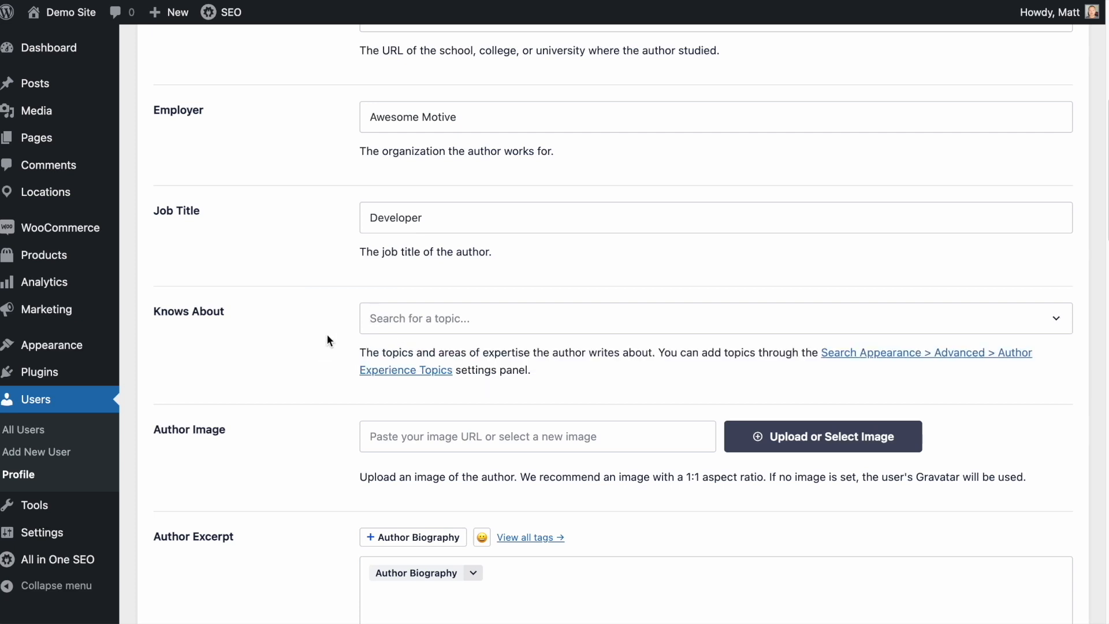
Step: Set the author image to the media library photo of the man in a black turtleneck holding a phone
scroll(328, 341, down, 2)
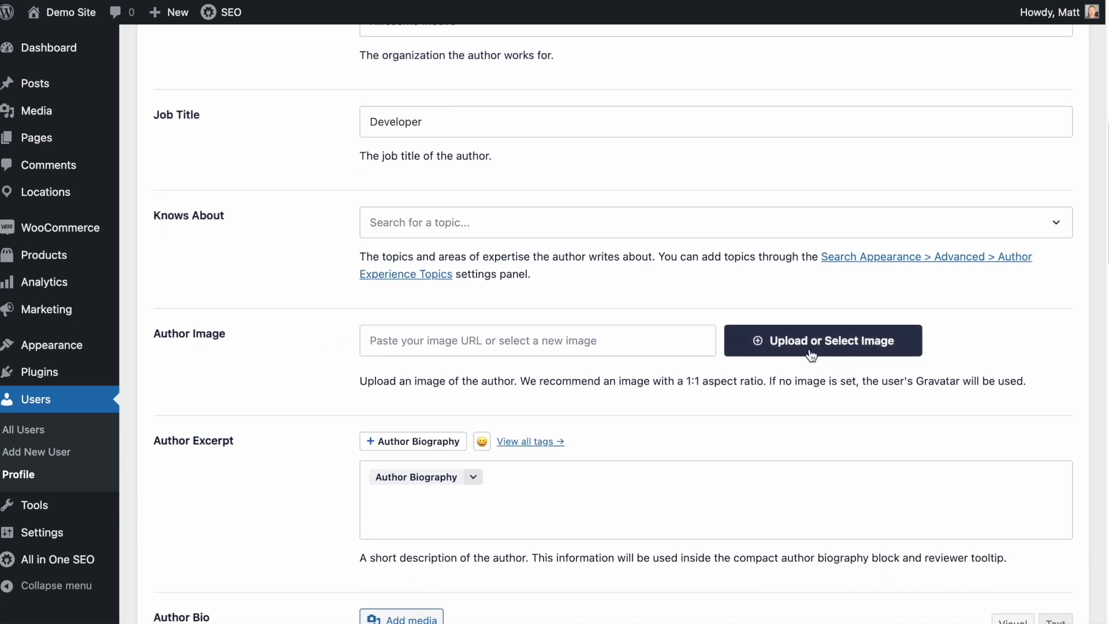
click(812, 358)
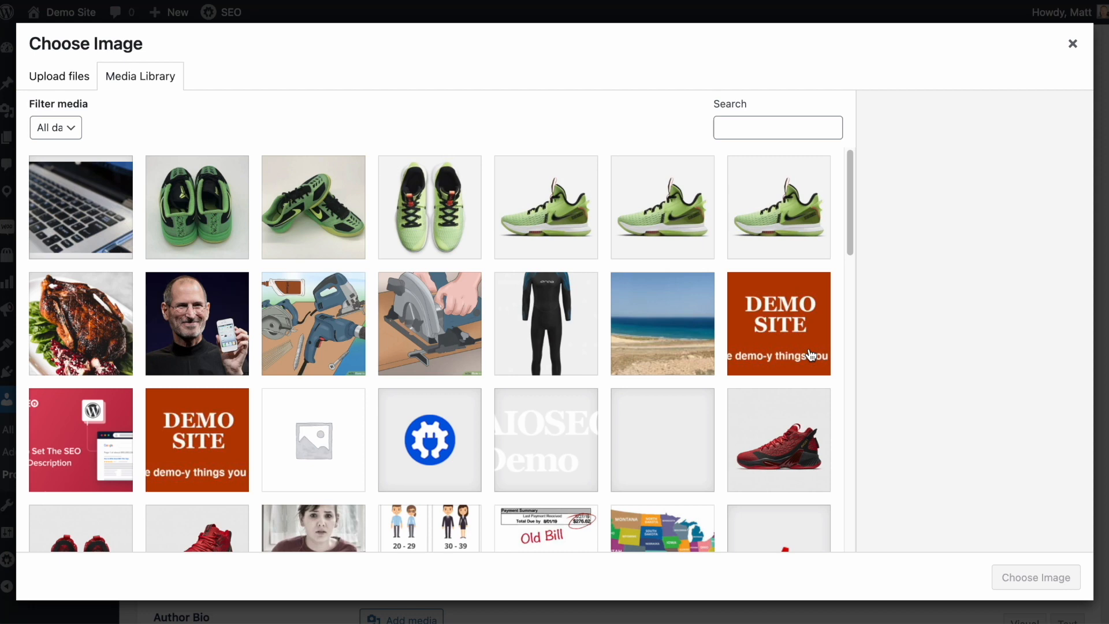
click(191, 338)
click(1032, 577)
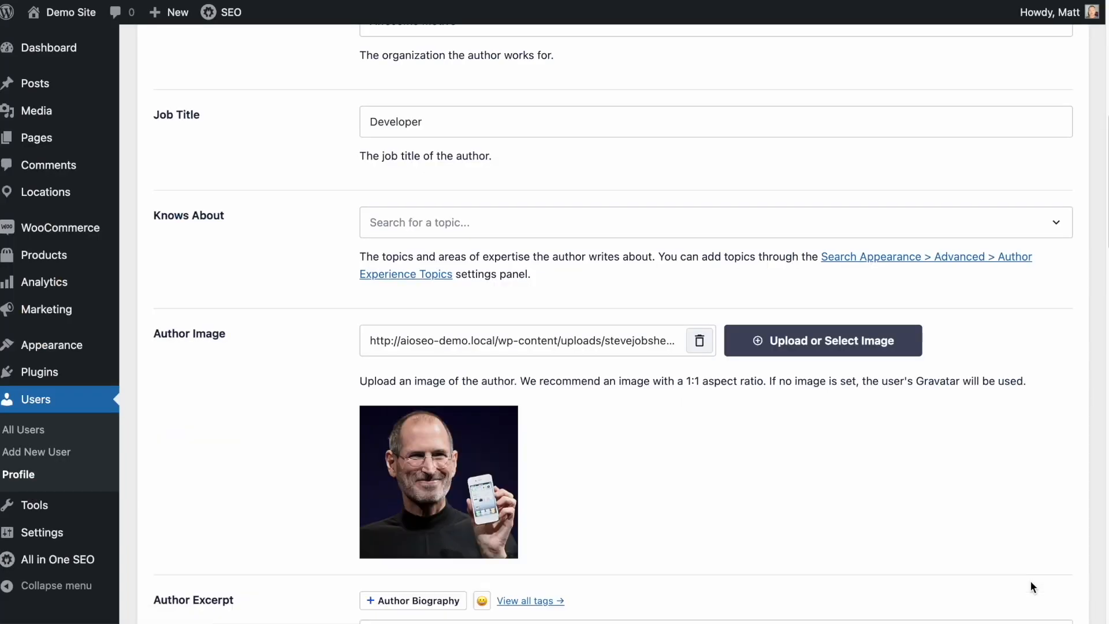
Step: Write an author bio covering the Boston College Computer Science degree, five years developing at Awesome Motive, and work on All In One SEO
scroll(563, 393, down, 6)
scroll(561, 387, down, 4)
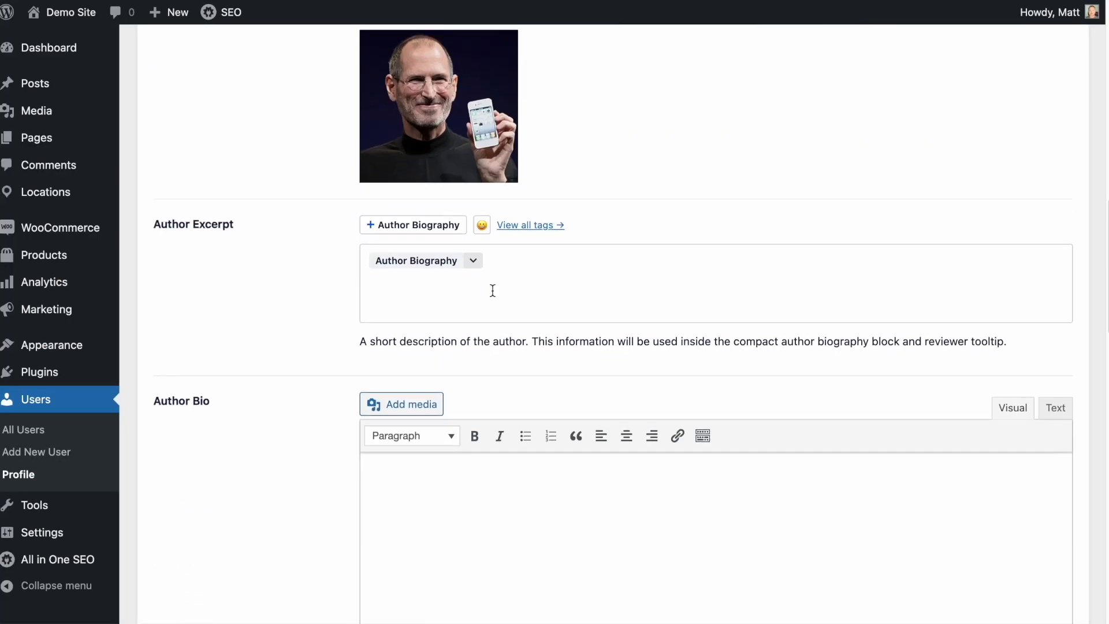
click(492, 291)
text(Matt graduated from Boston College with a degree in Com)
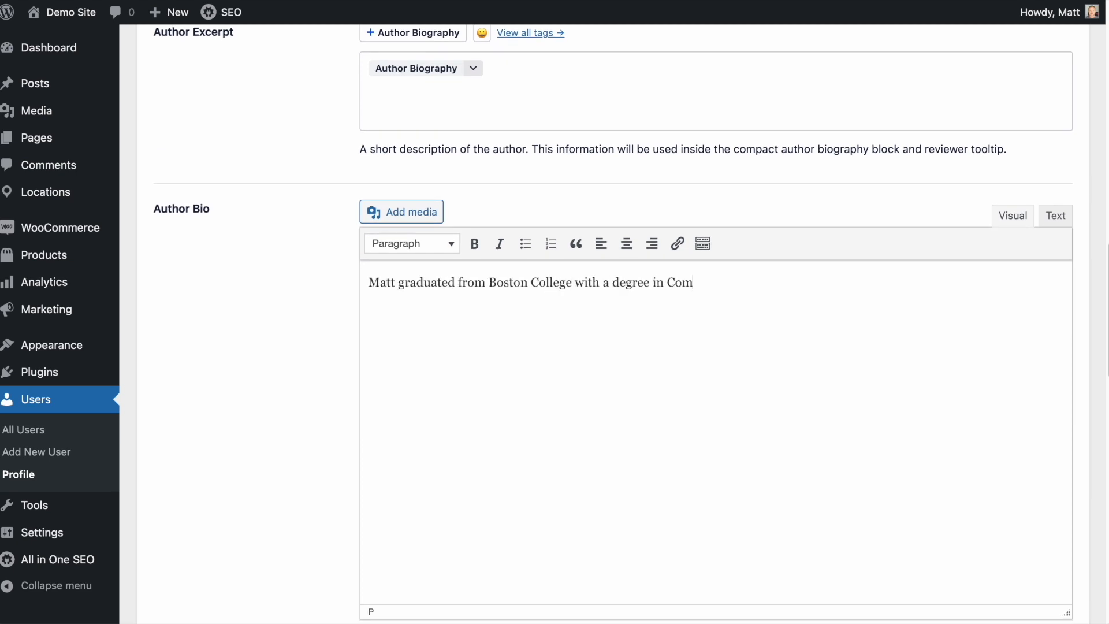
text(puter Science.  He has been working as a developer at Awesome Motive for the past 5 years, where he has added )
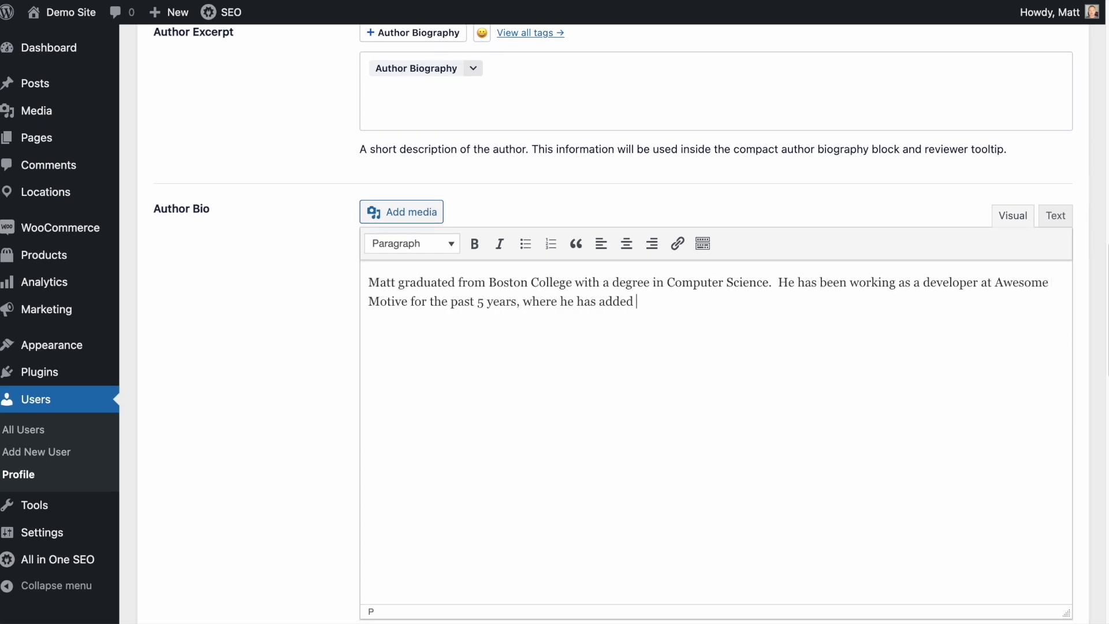
text(functionality to the industry leading SEO plugin, All In One SEO.)
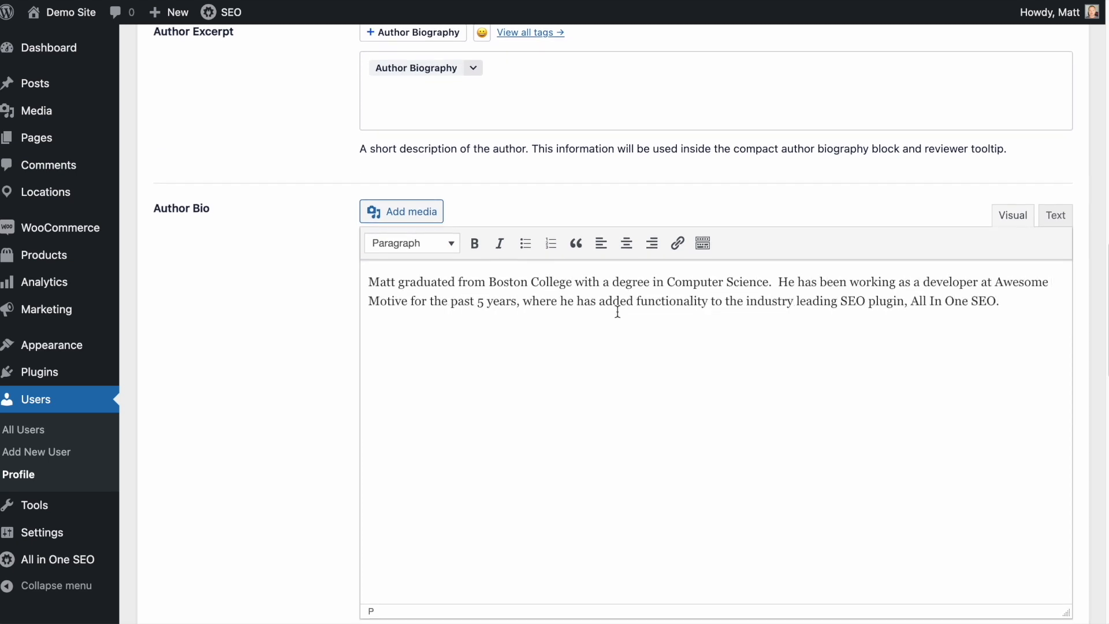
Step: Update the profile to save the completed author information
scroll(617, 311, down, 6)
scroll(617, 311, down, 13)
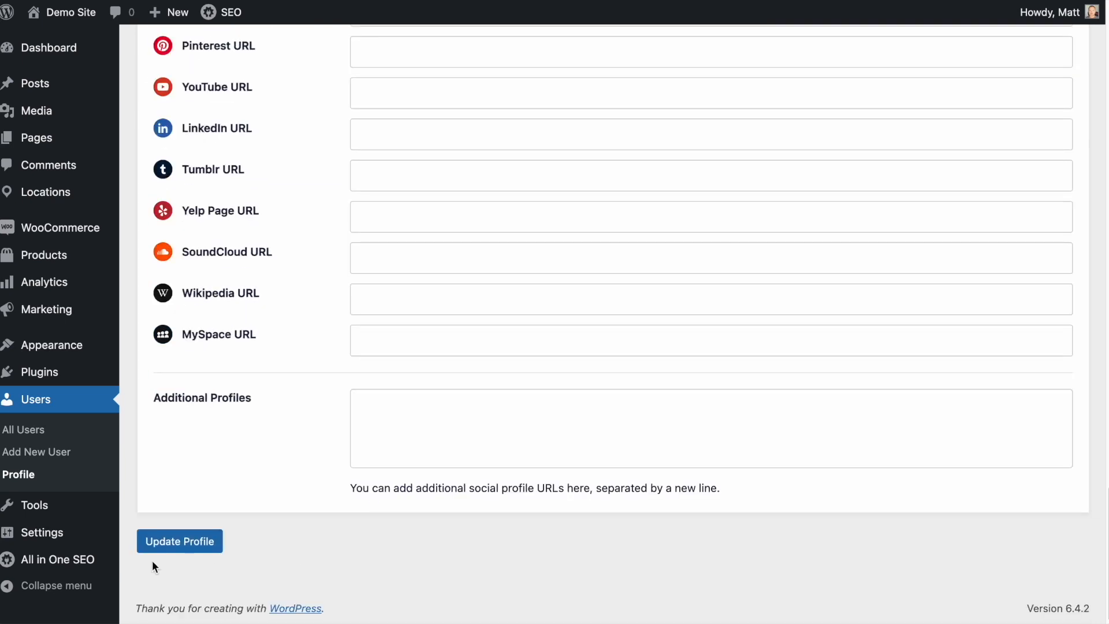
click(206, 542)
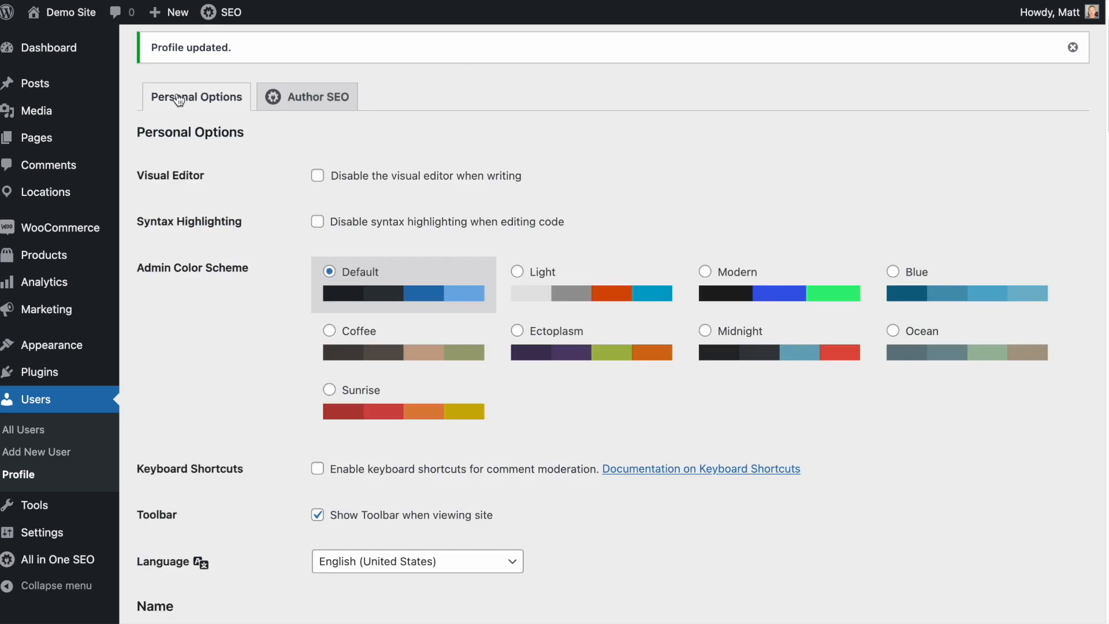
Step: Return to the profile's Author SEO settings and follow the Knows About link to the Author Experience Topics settings
click(334, 101)
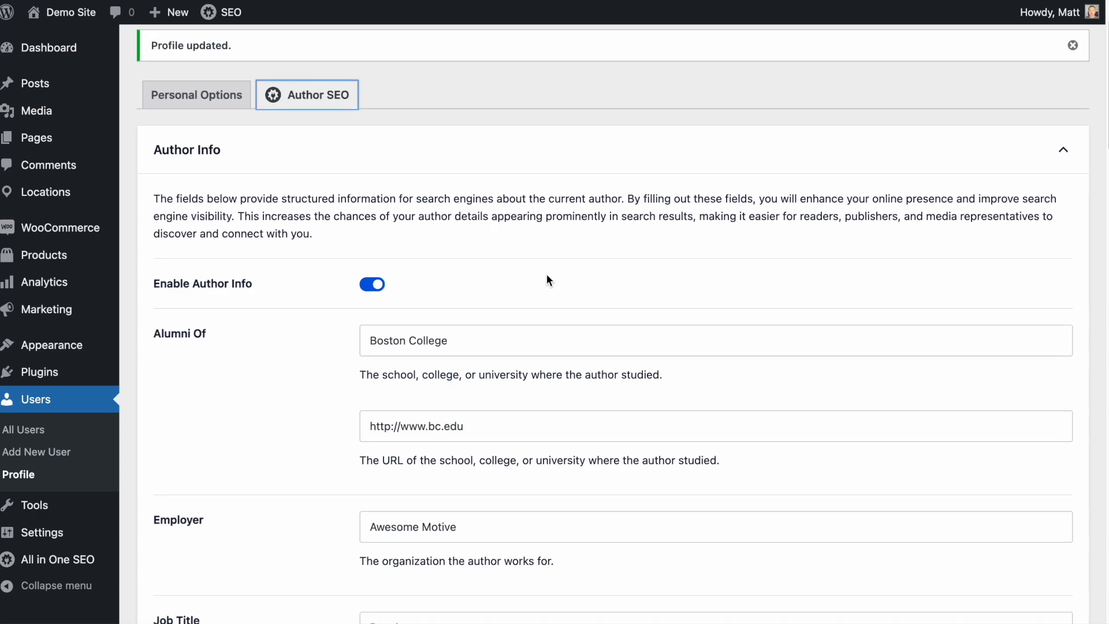
scroll(548, 280, down, 4)
scroll(547, 280, down, 5)
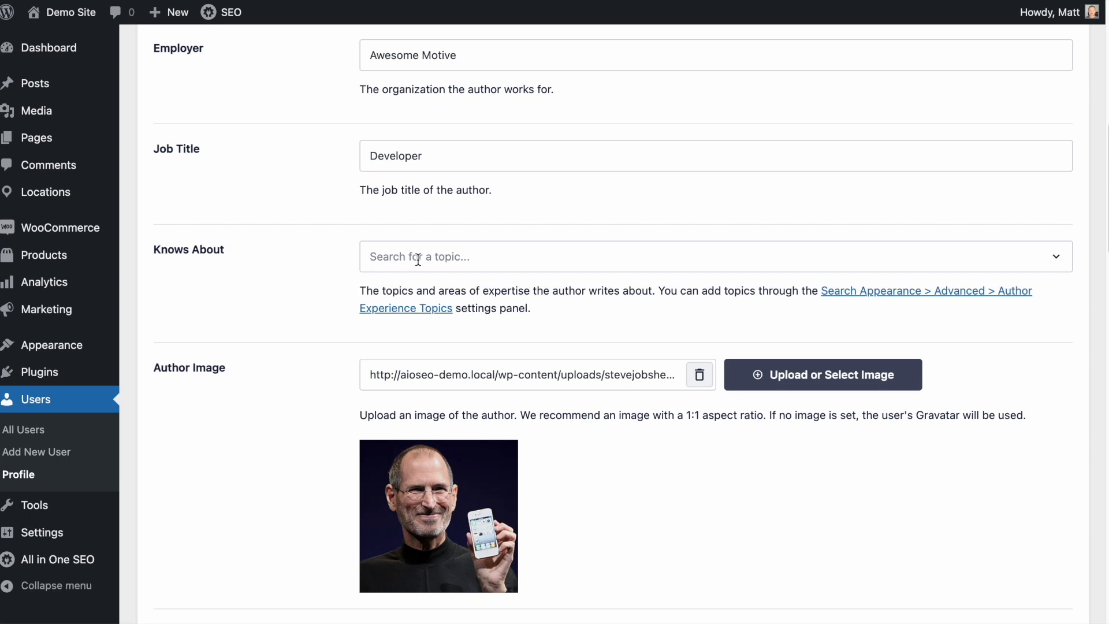
click(458, 255)
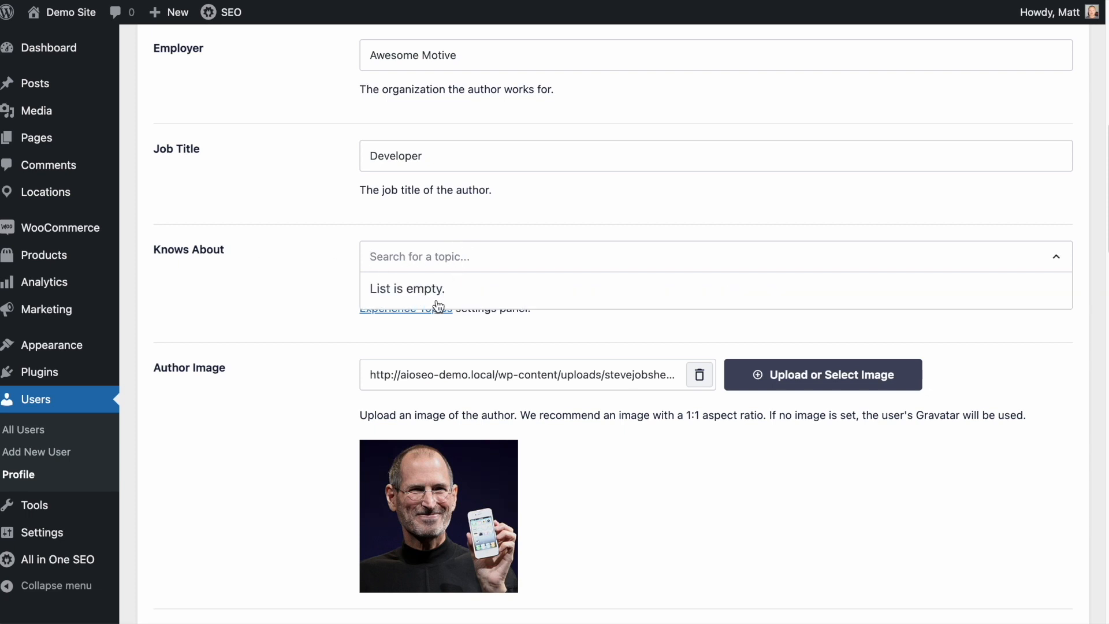
click(264, 267)
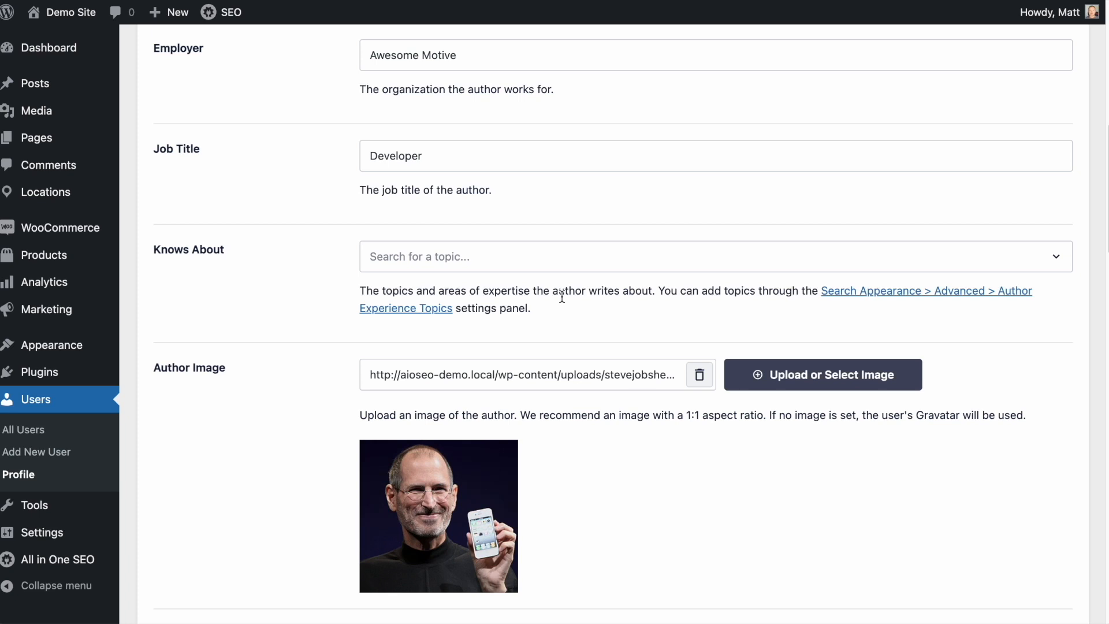
click(882, 293)
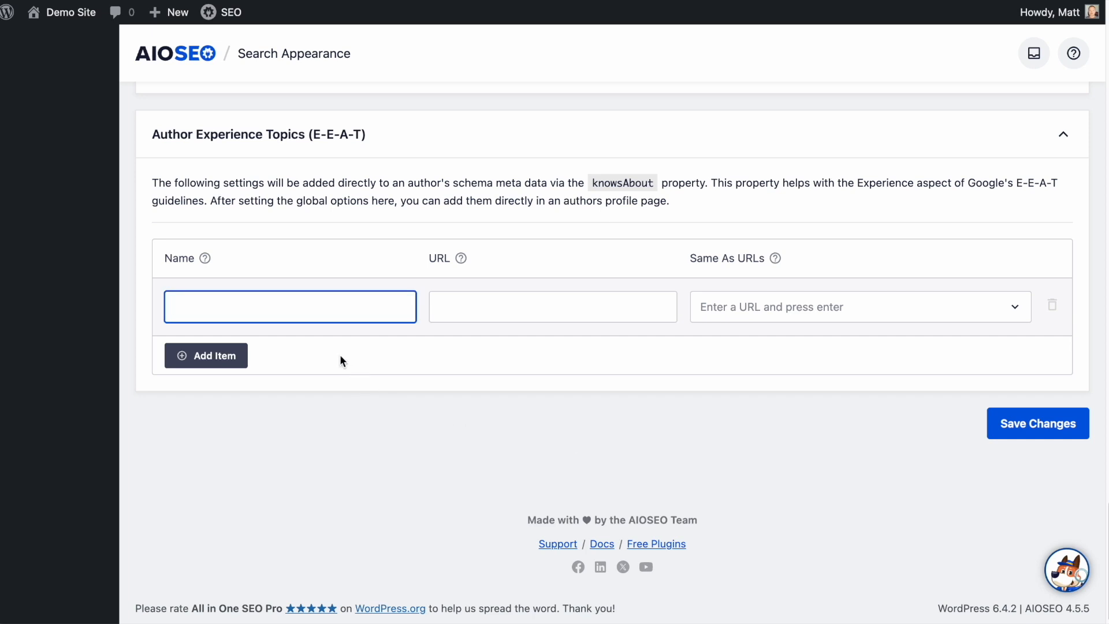
mouse_move(205, 258)
text(Amazon)
click(439, 307)
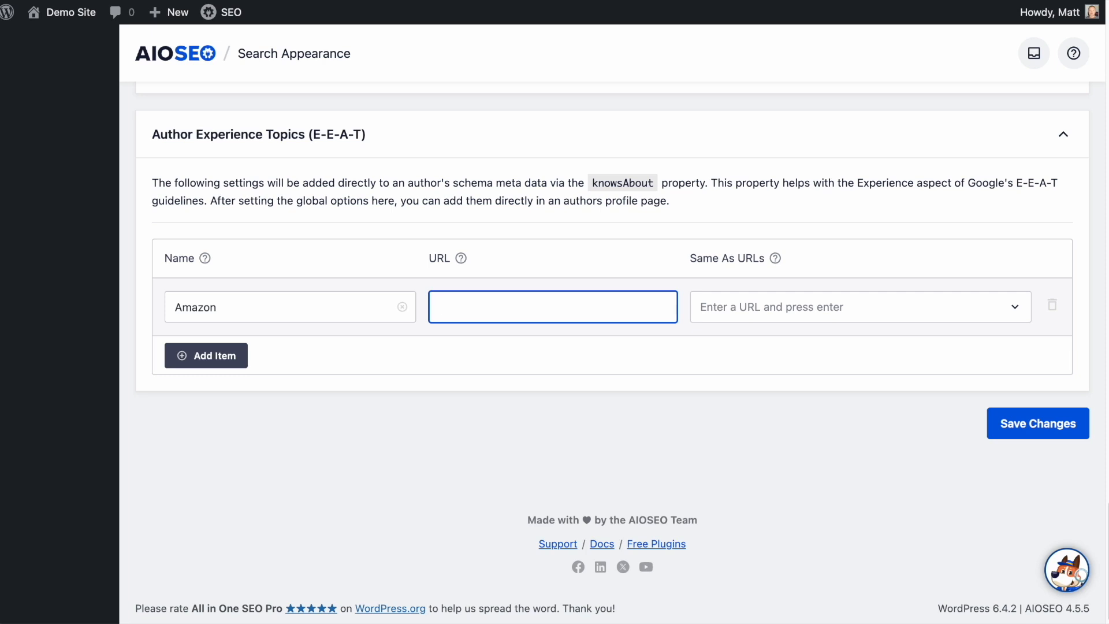
text(https://www.amazon.com/)
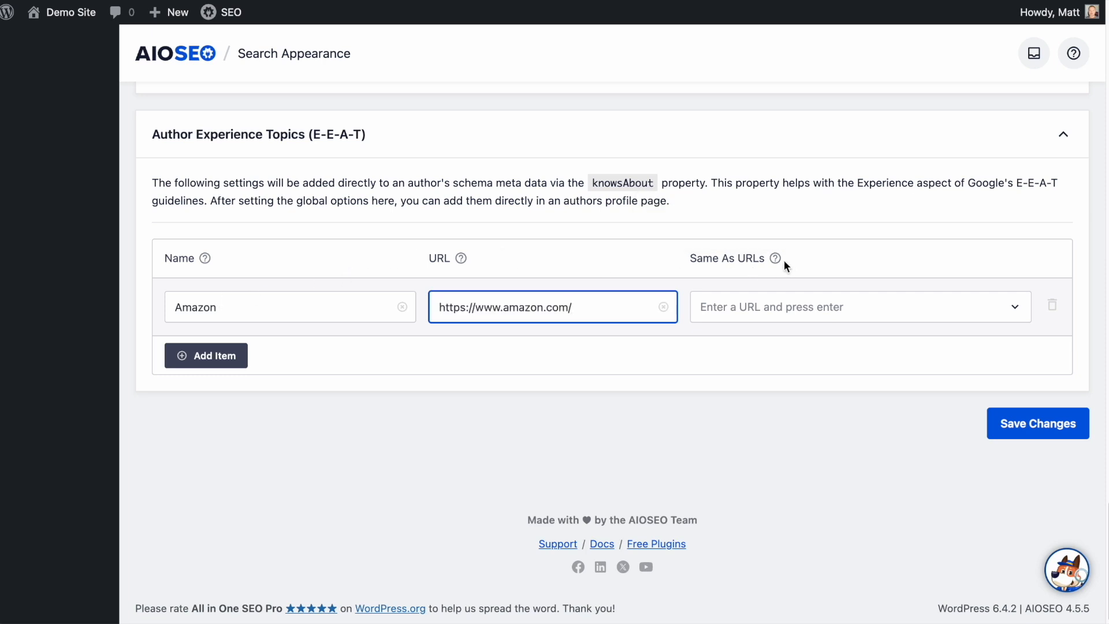
mouse_move(776, 261)
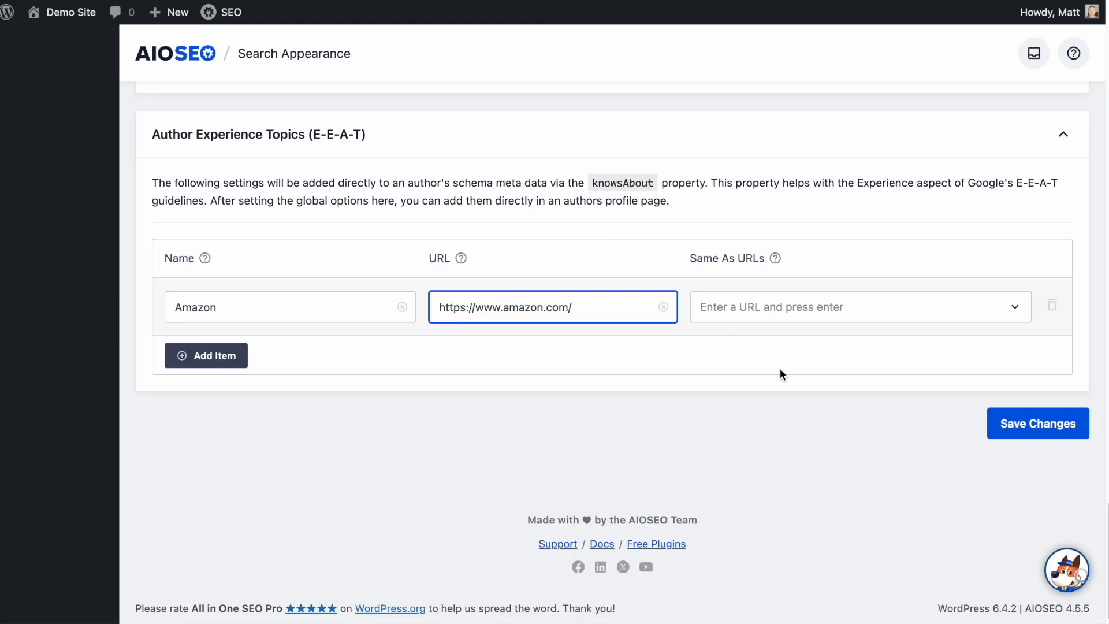
click(782, 300)
text(https://en.wikipedia.org/wiki/Amazon_(company))
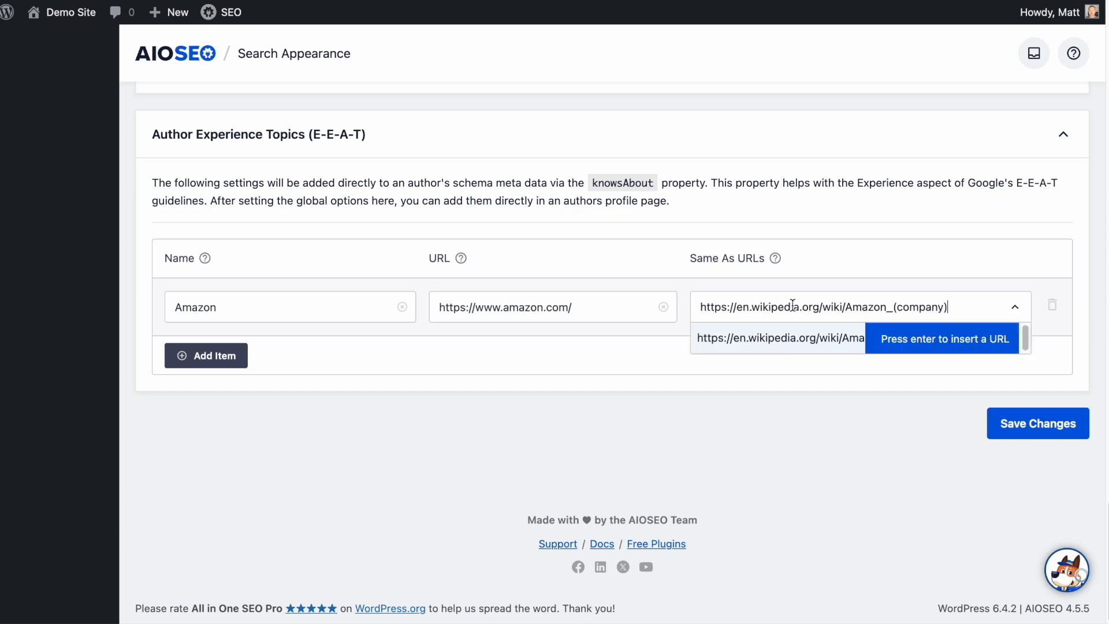
key(Return)
click(402, 411)
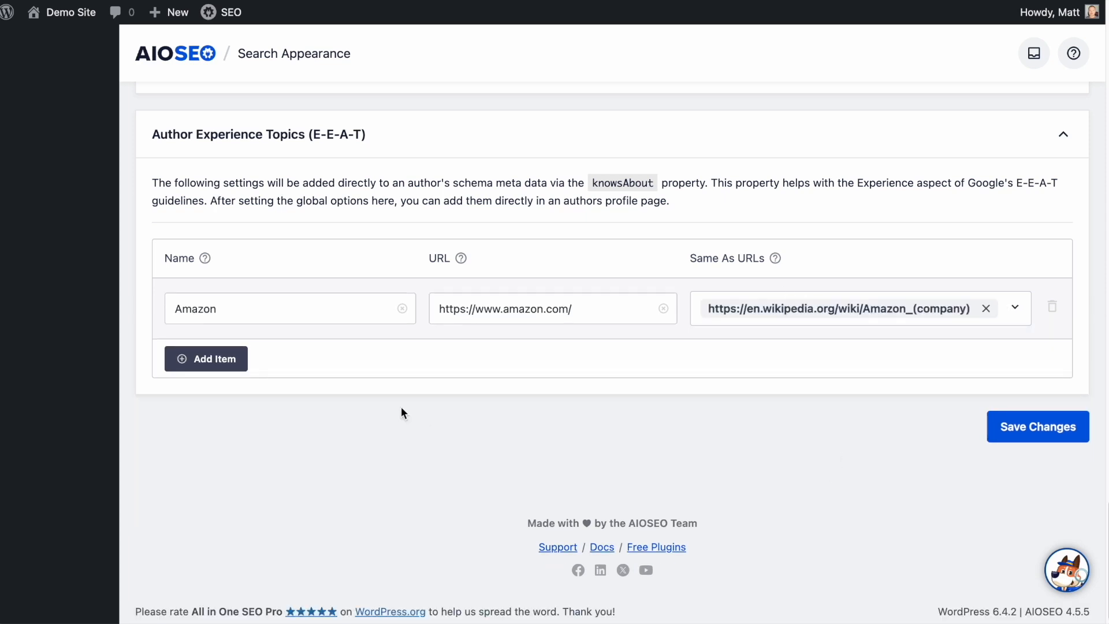
Step: Add HTML and CSS as two further author experience topics, filling in only their names
click(223, 358)
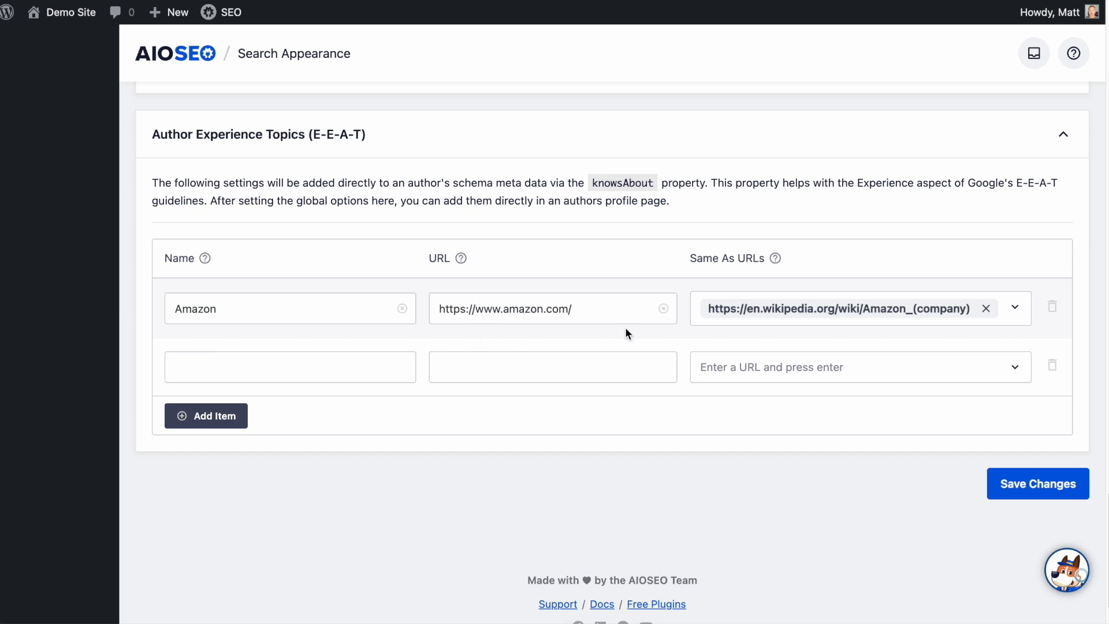
click(304, 375)
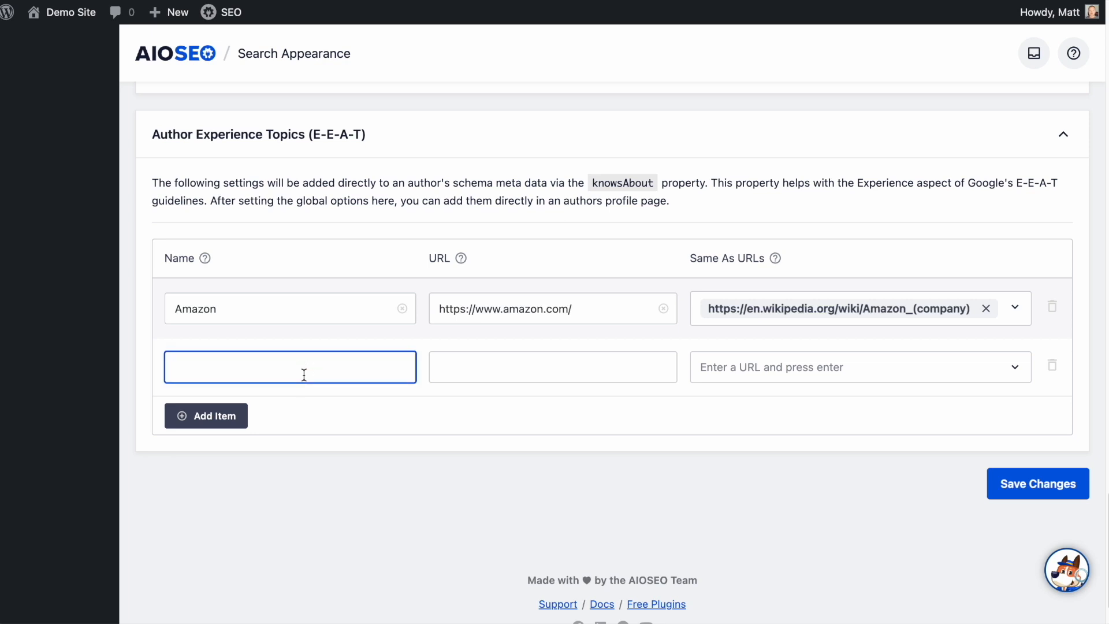
text(HTML)
click(218, 415)
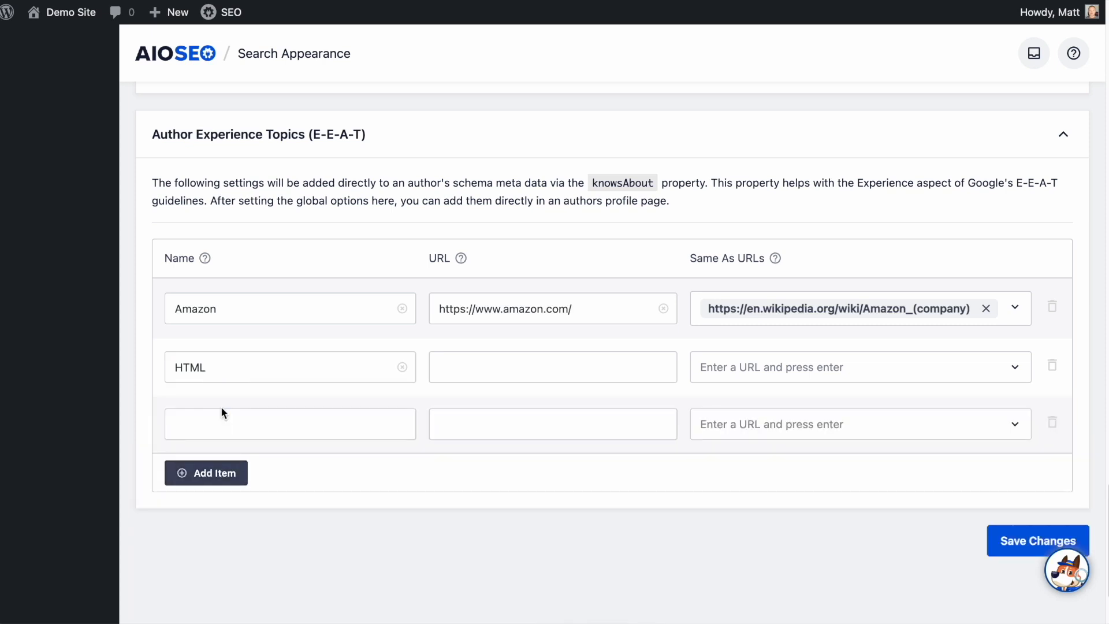
click(243, 416)
text(CSS)
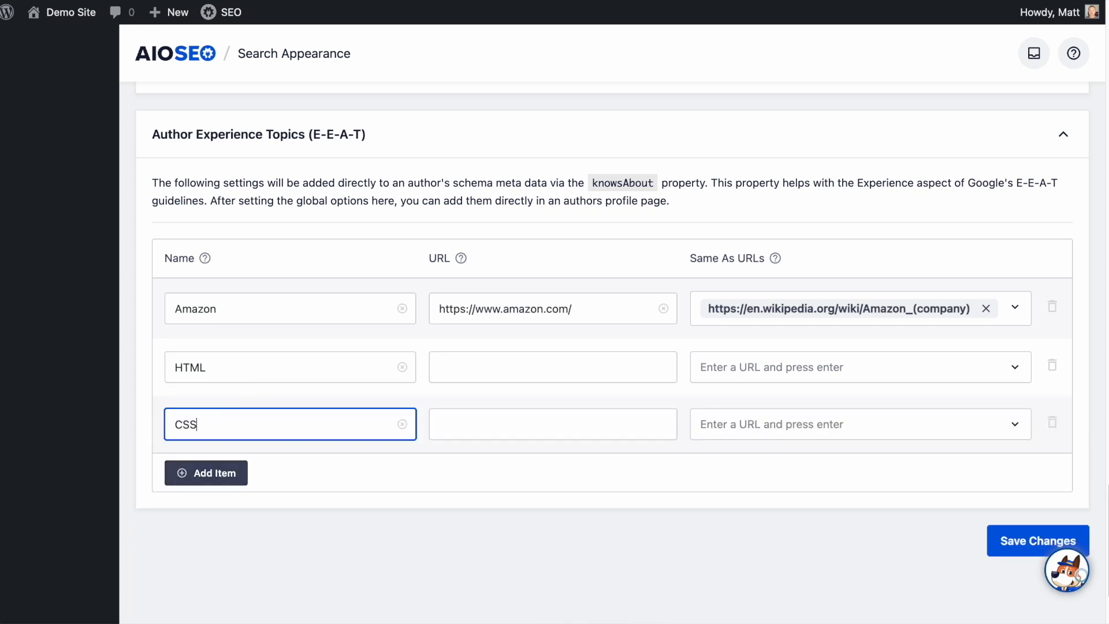
Step: Add SEO, C+ and SQL as three more author experience topics, entering only their names
click(198, 471)
click(267, 480)
text(SEO)
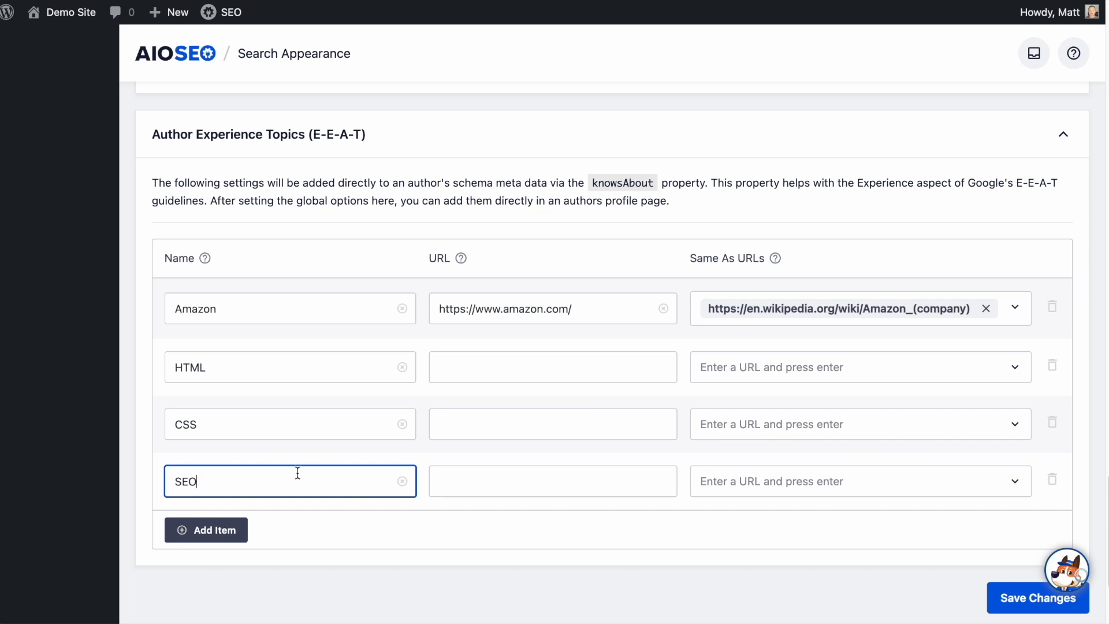
click(228, 530)
click(228, 537)
text(C+)
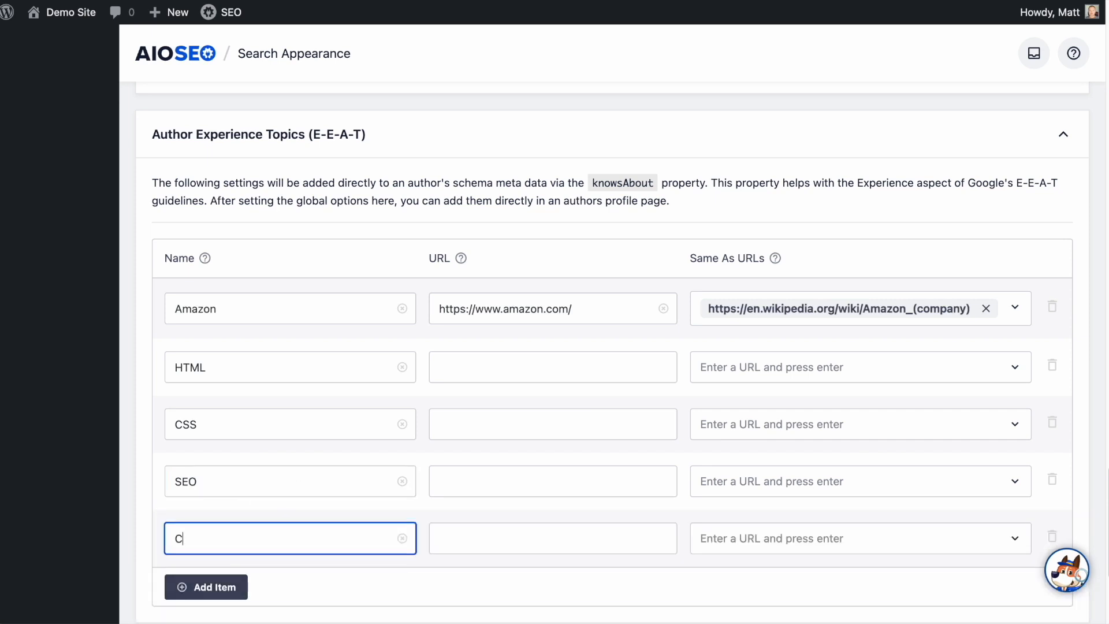
click(225, 603)
click(225, 592)
text(SQL)
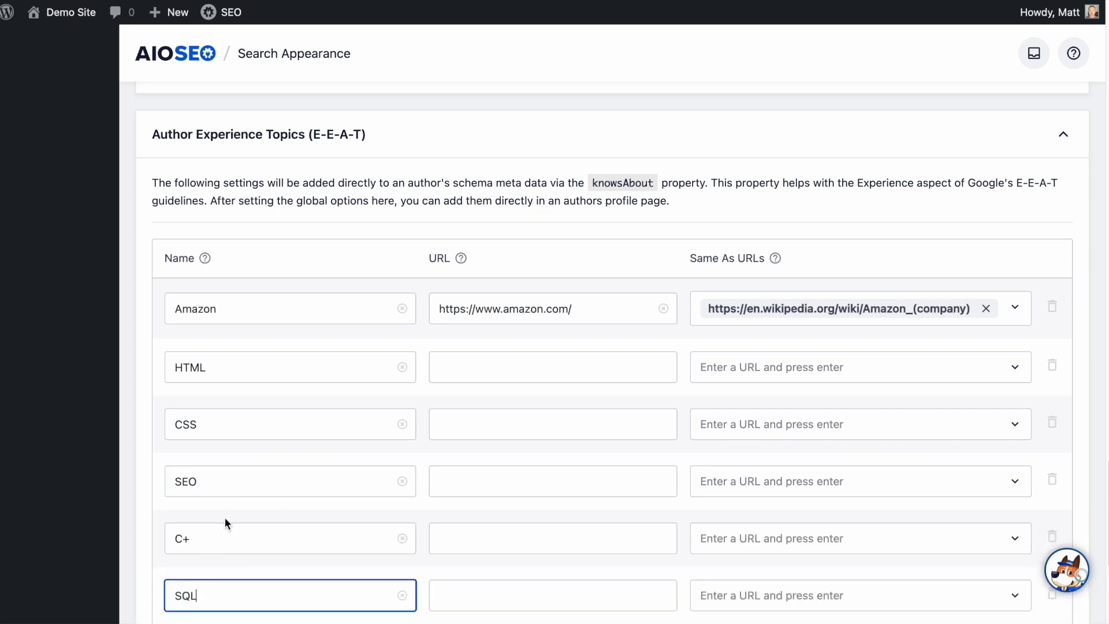
Step: Add MySQL and .net Framework as author experience topics by name only, and save the Search Appearance changes
scroll(225, 520, down, 5)
click(197, 354)
click(200, 362)
text(MySQL)
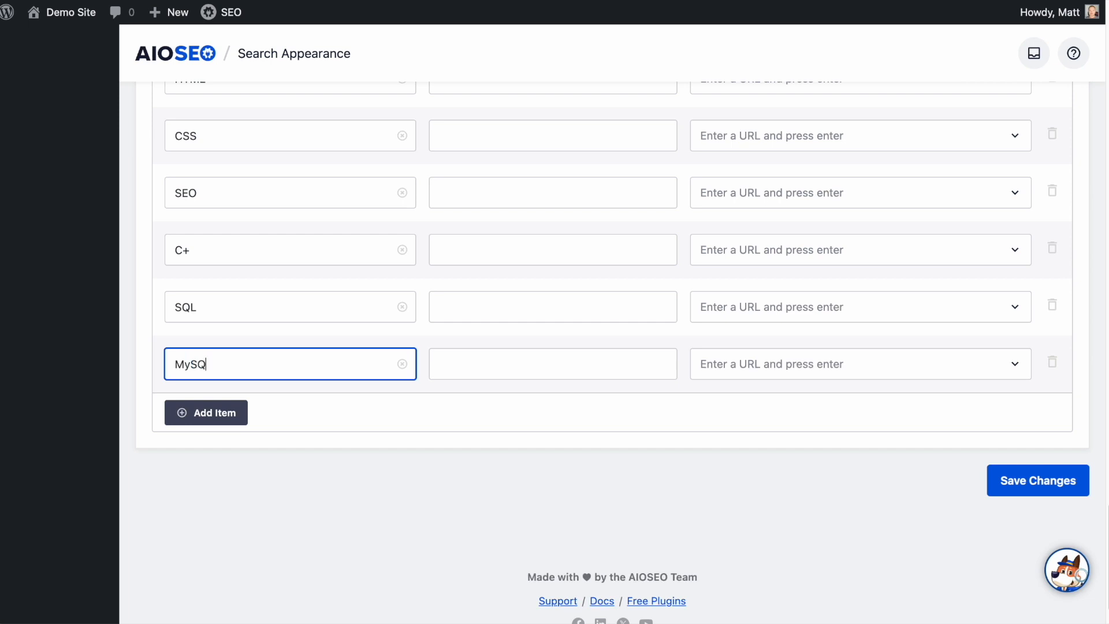
click(169, 410)
click(213, 421)
text(.net Framework)
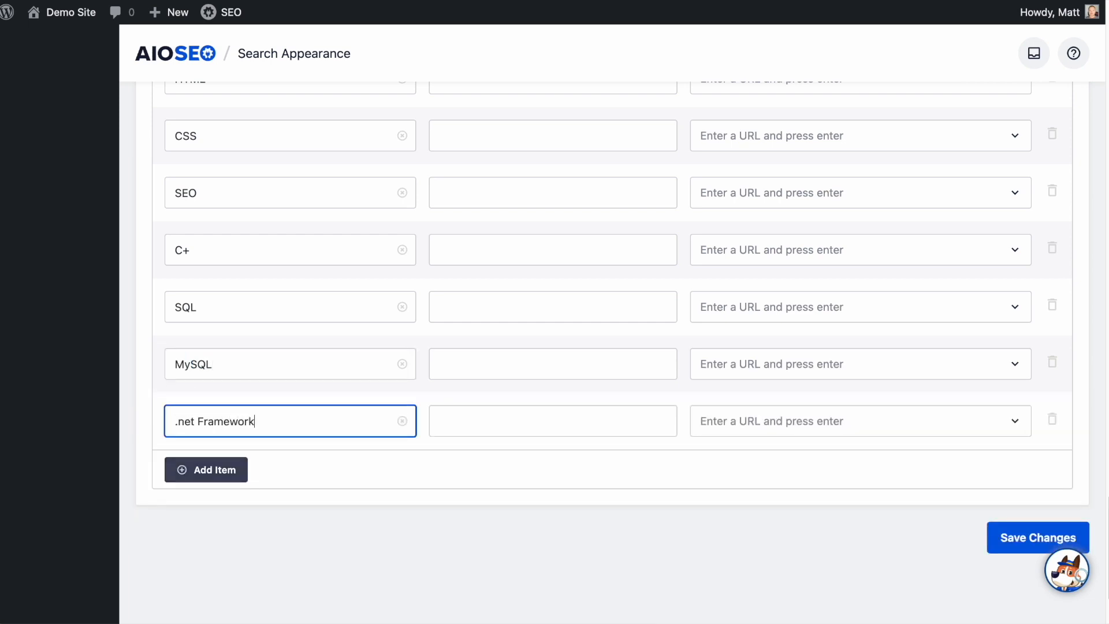
click(777, 503)
scroll(778, 503, up, 1)
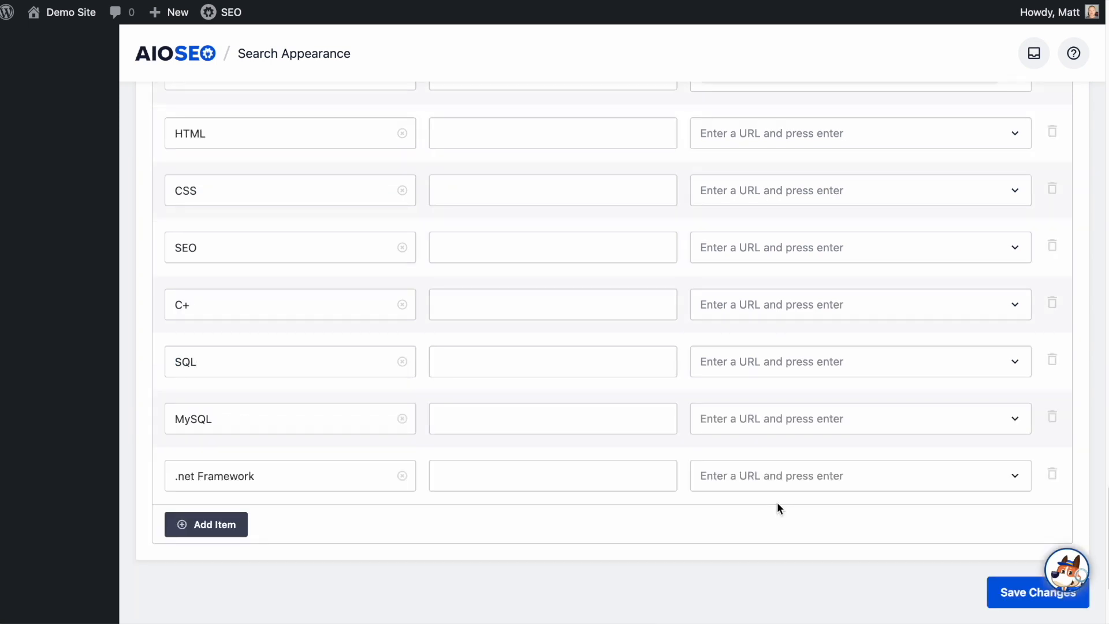
click(1008, 582)
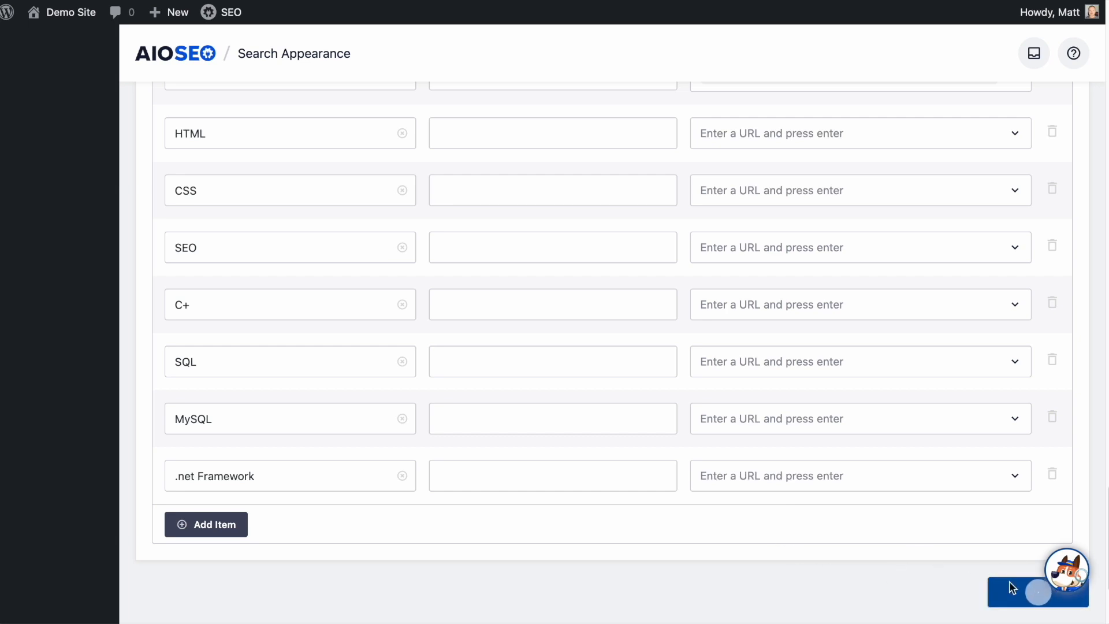
Step: Open the administrator's user profile for editing and show its Author SEO settings
scroll(257, 301, up, 15)
scroll(257, 300, up, 10)
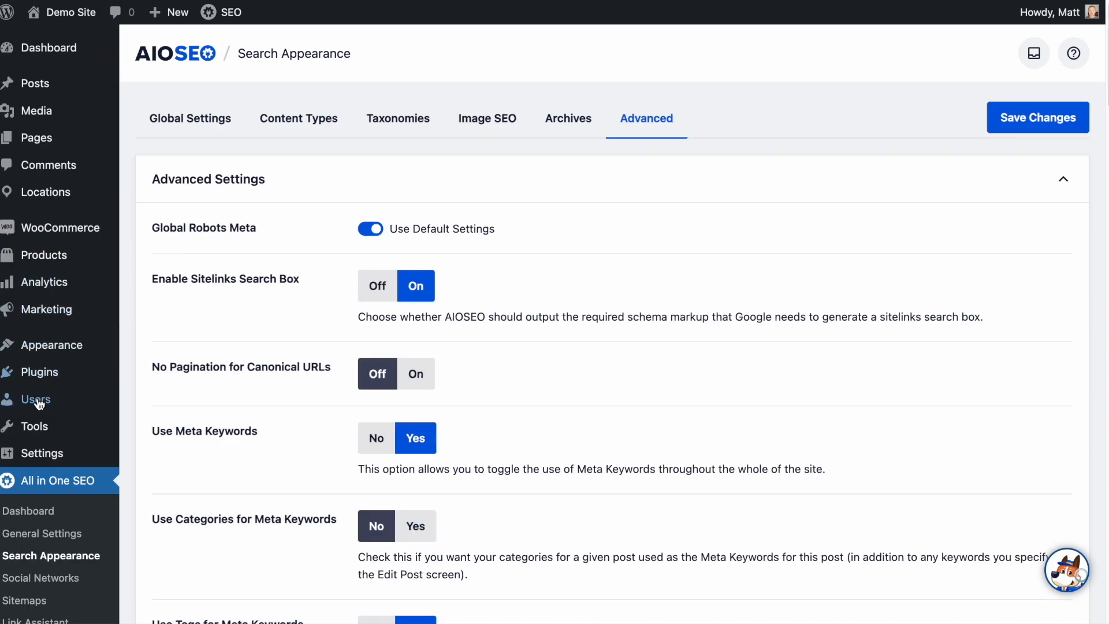
click(37, 403)
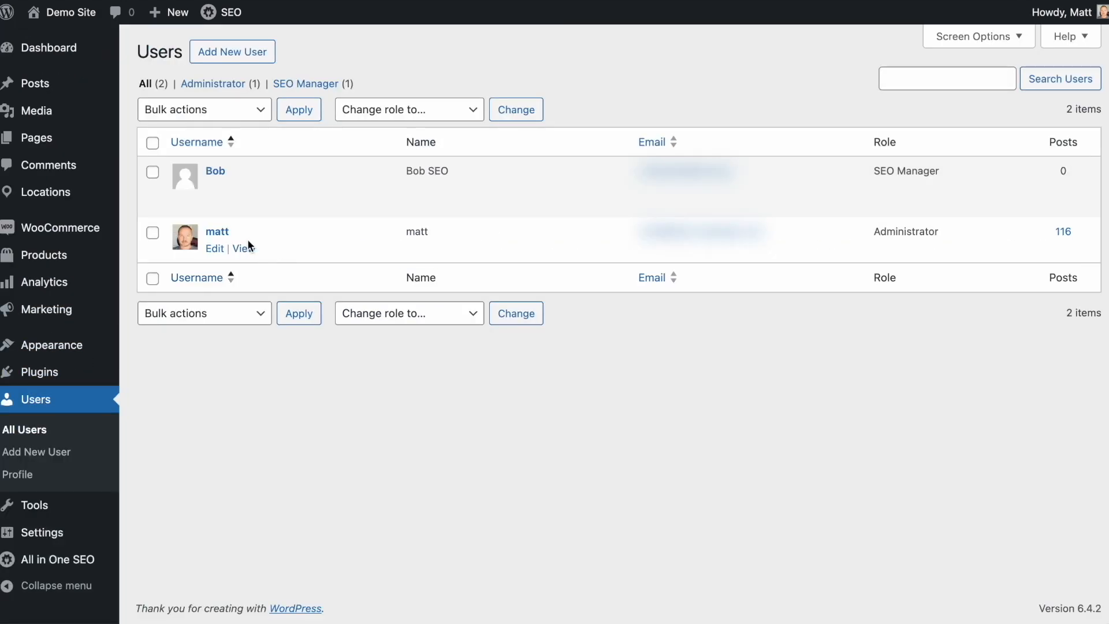
click(215, 248)
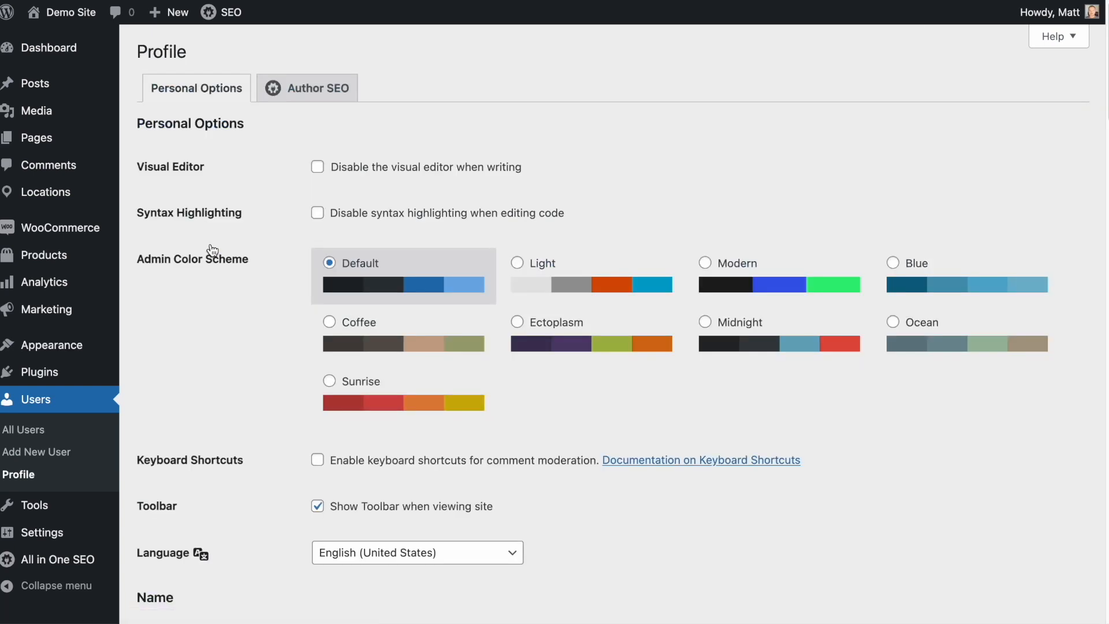
click(318, 88)
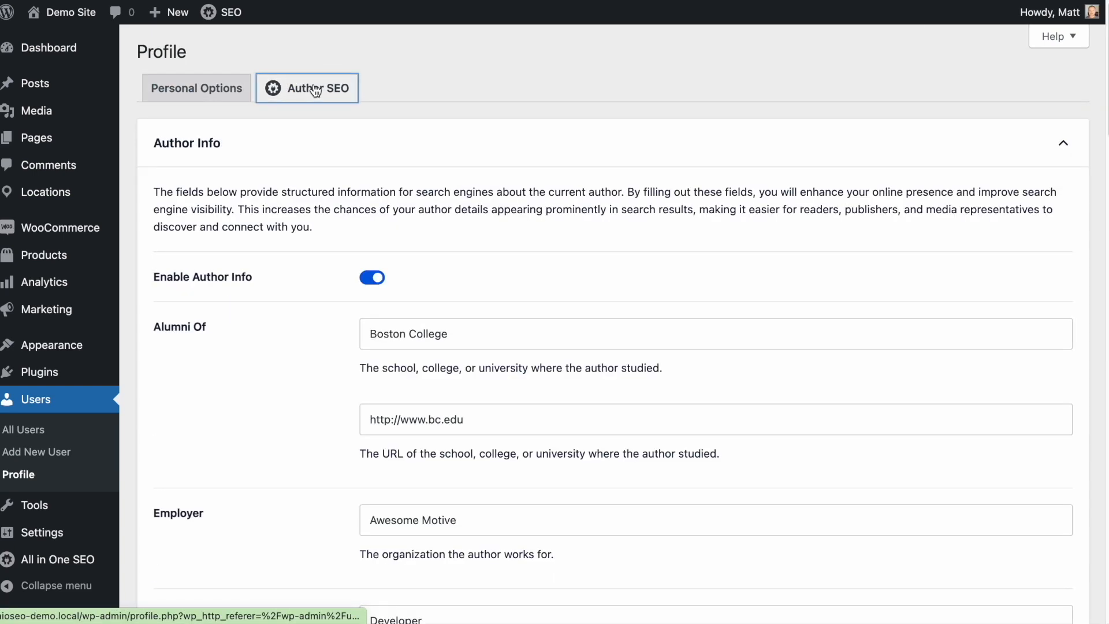
Step: Select HTML, CSS and SEO as Knows About topics in the author info
scroll(512, 250, down, 9)
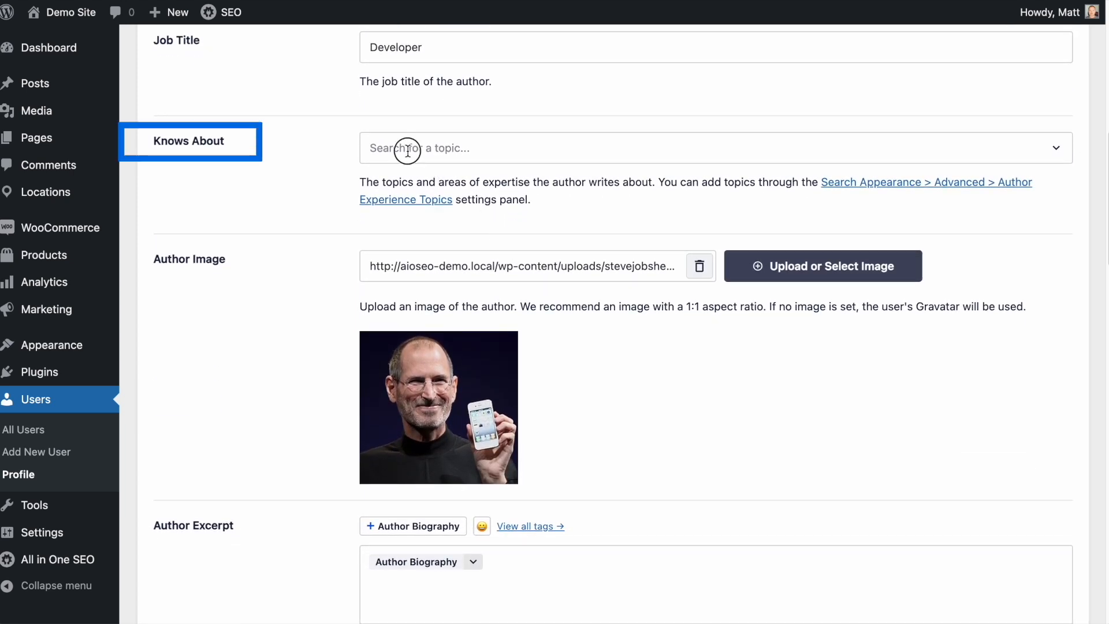
click(407, 149)
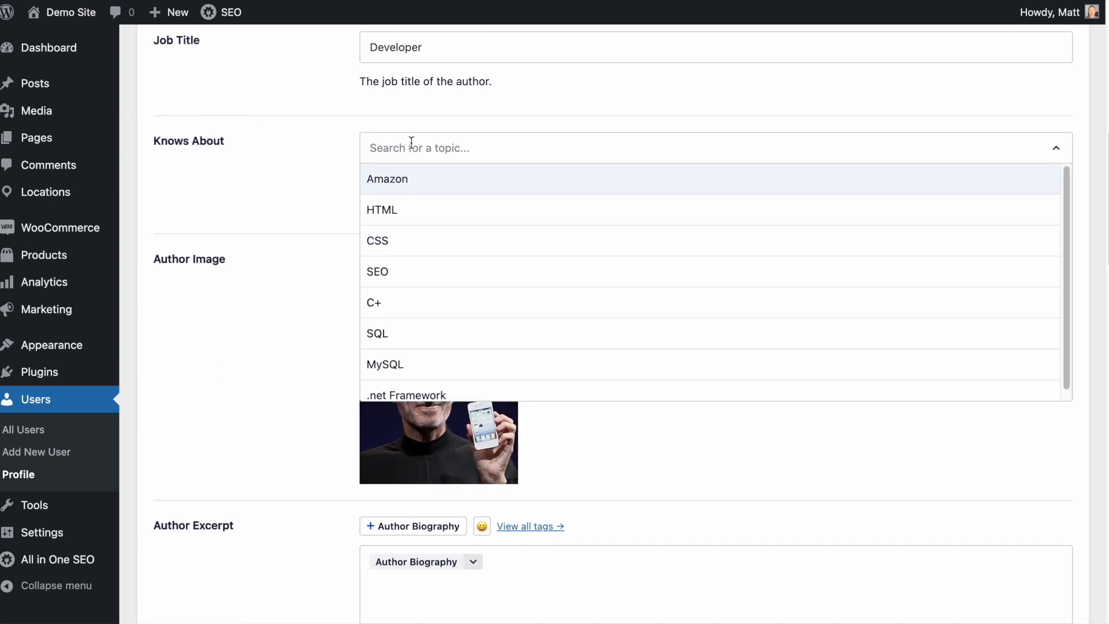
click(398, 211)
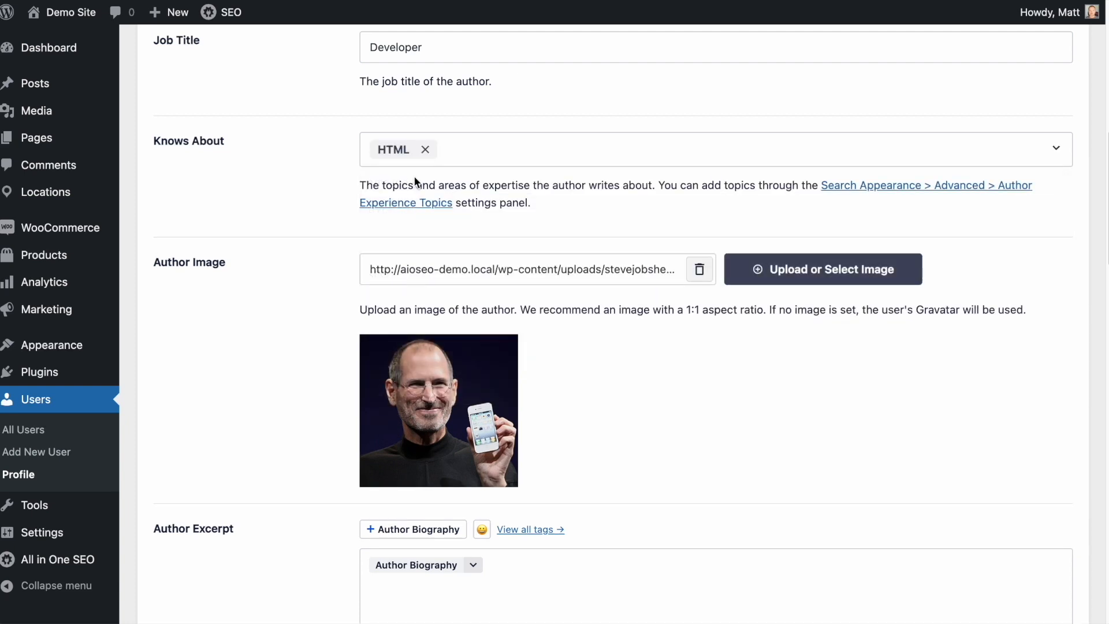
click(497, 148)
click(392, 263)
click(522, 148)
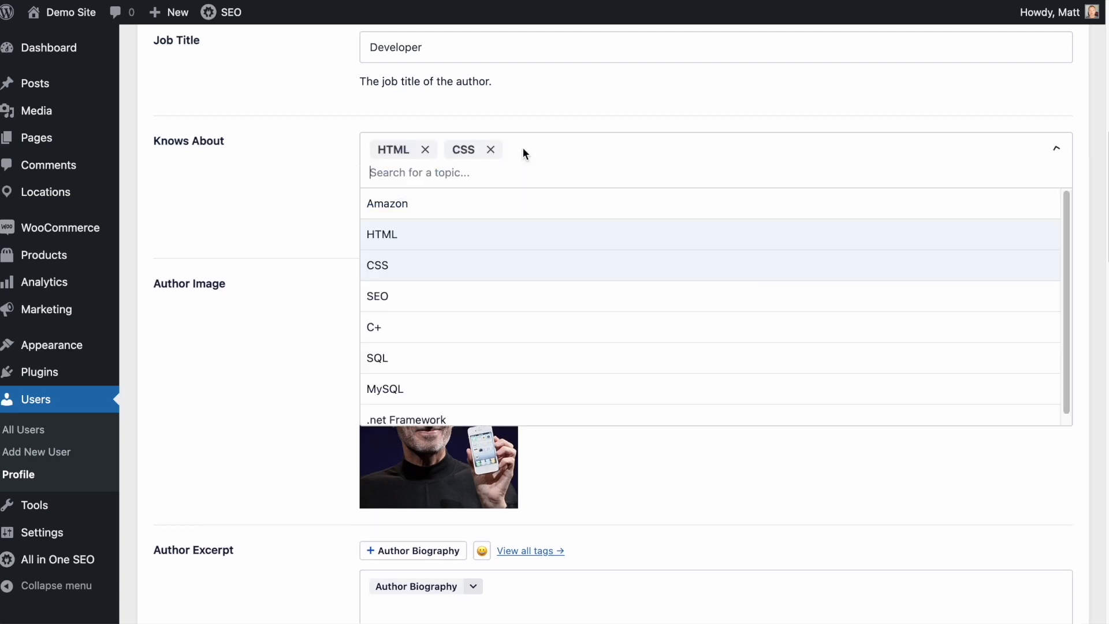
click(423, 303)
Step: Extend the author's Knows About topics with C+, SQL and .net Framework
click(598, 146)
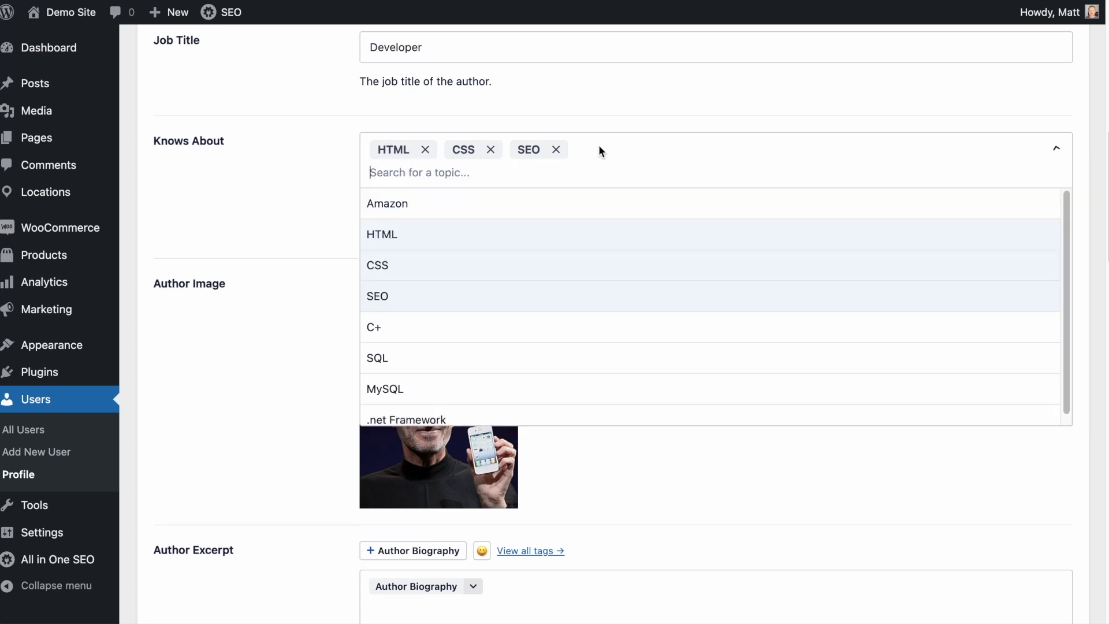
click(410, 336)
click(630, 147)
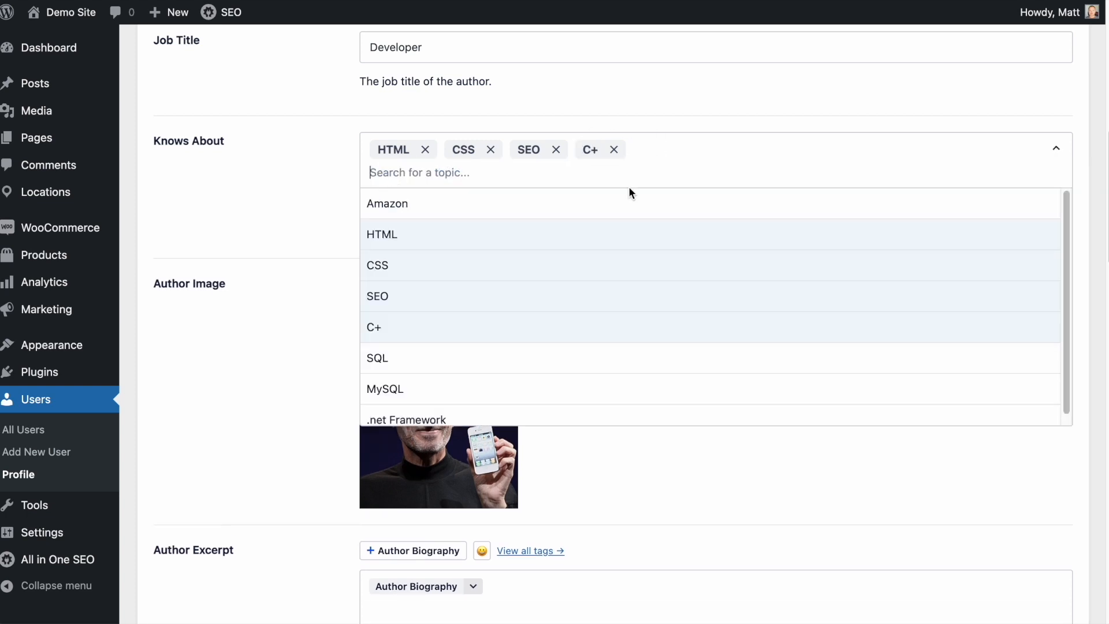
click(414, 365)
click(718, 146)
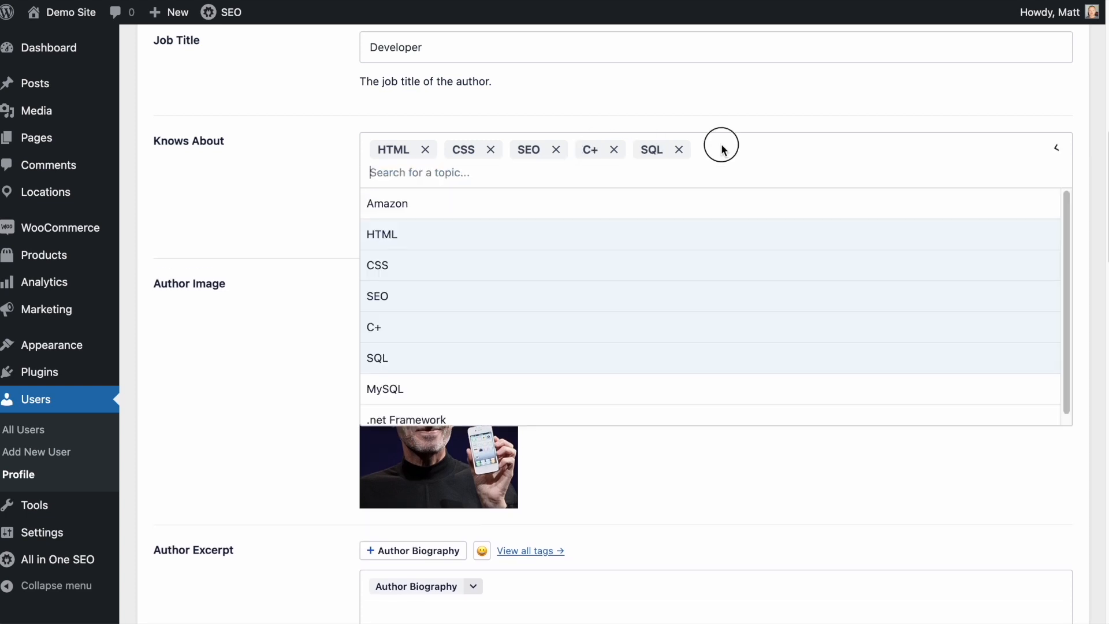
click(426, 415)
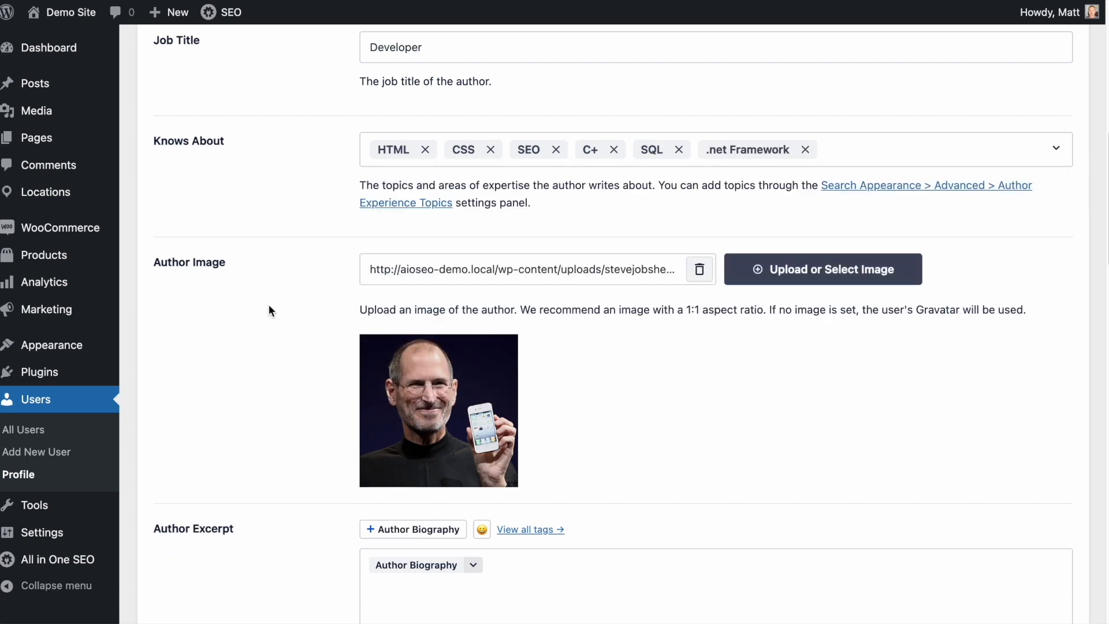
Step: Review the author info from education and employer through image, excerpt, bio and the append-bio option to the social profiles
scroll(269, 306, up, 7)
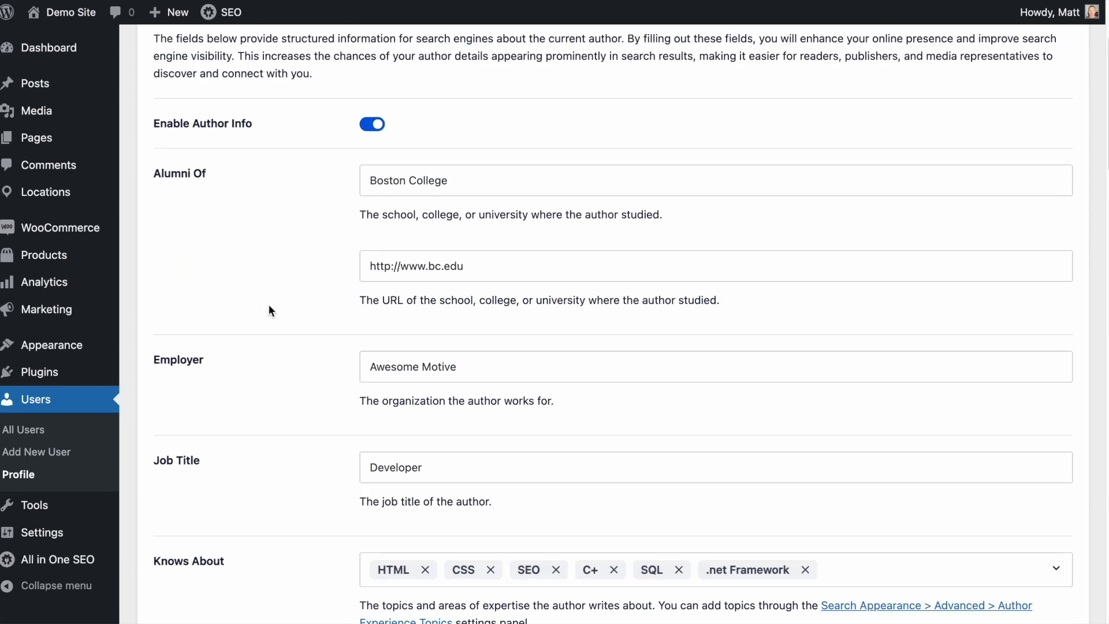
scroll(459, 199, down, 3)
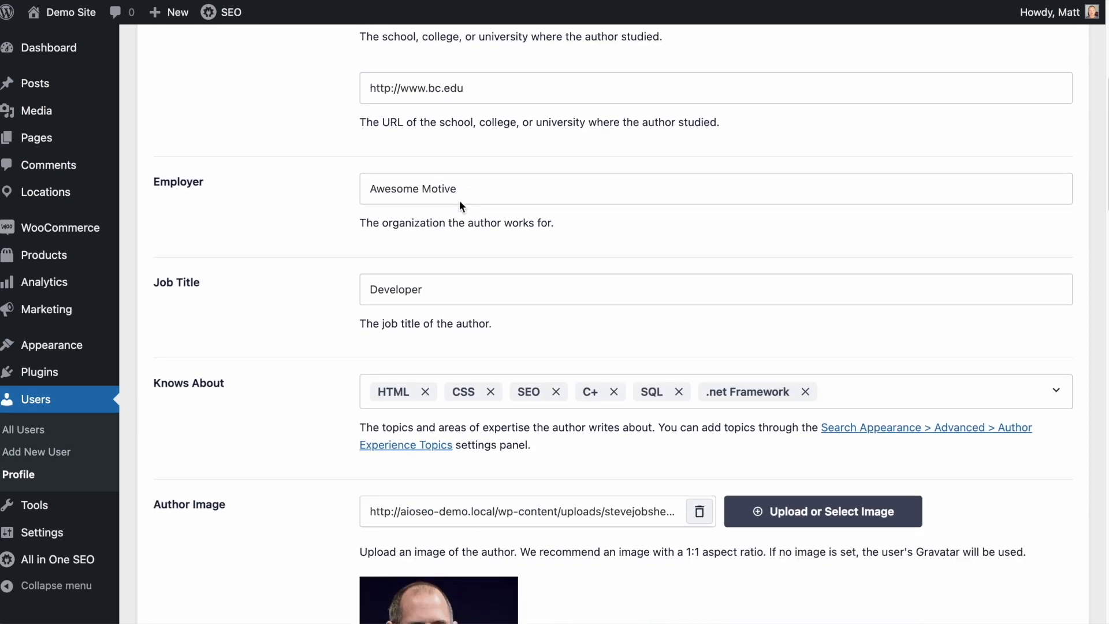
scroll(459, 200, down, 2)
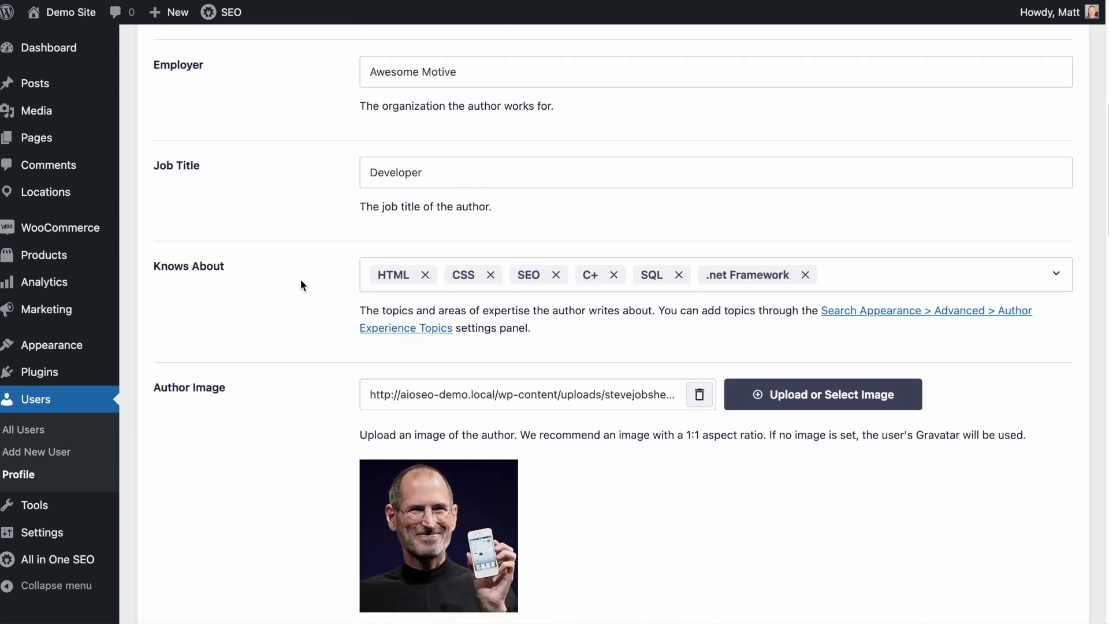
scroll(324, 266, down, 3)
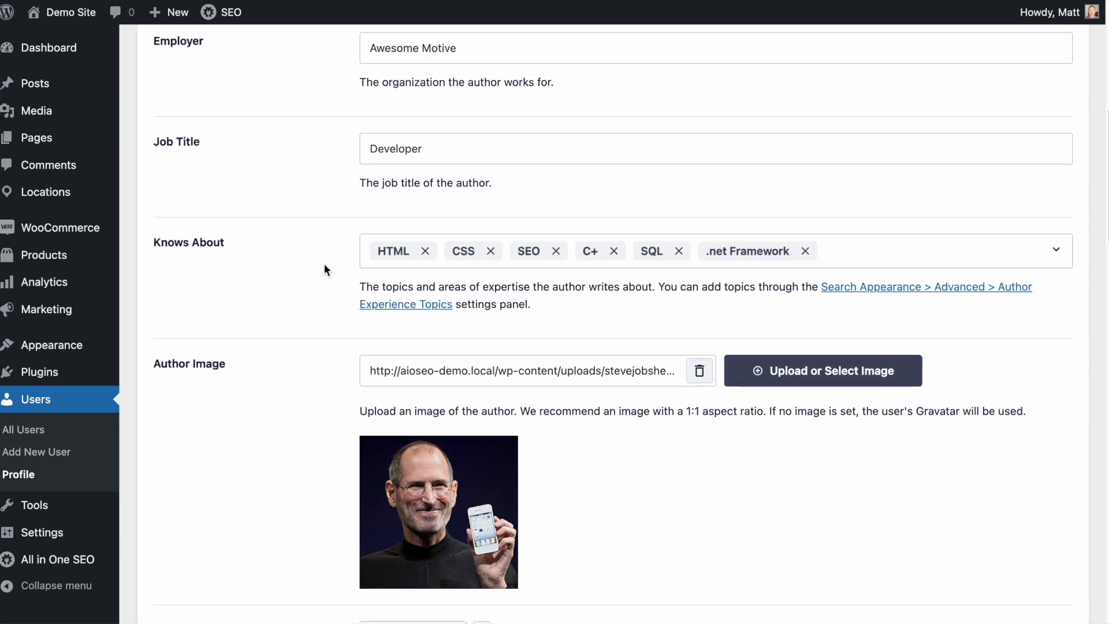
scroll(427, 254, down, 3)
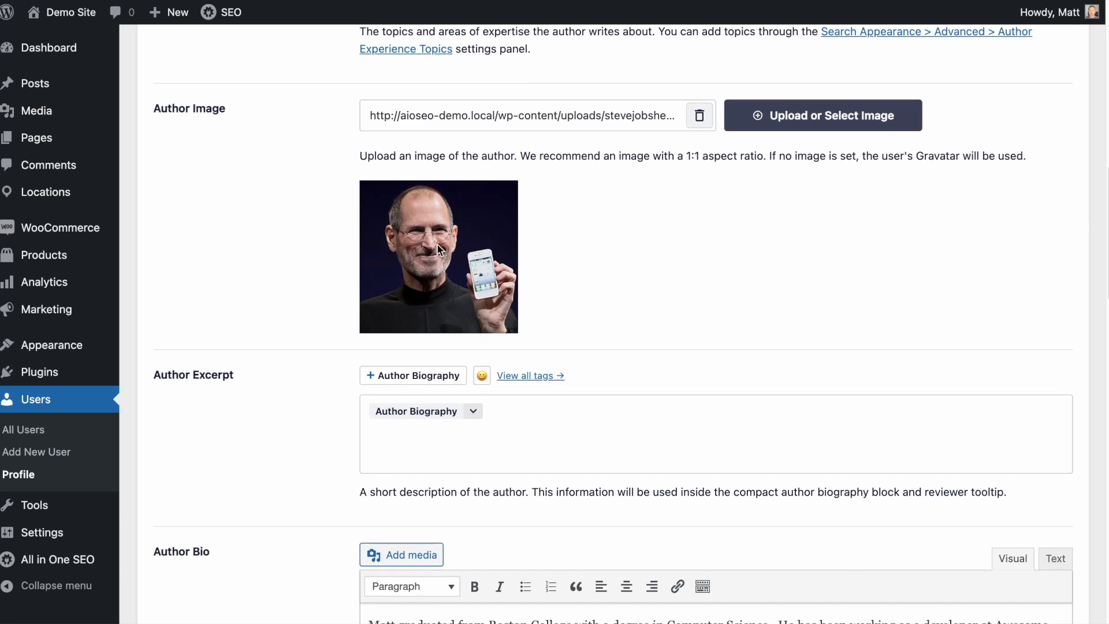
scroll(443, 243, down, 5)
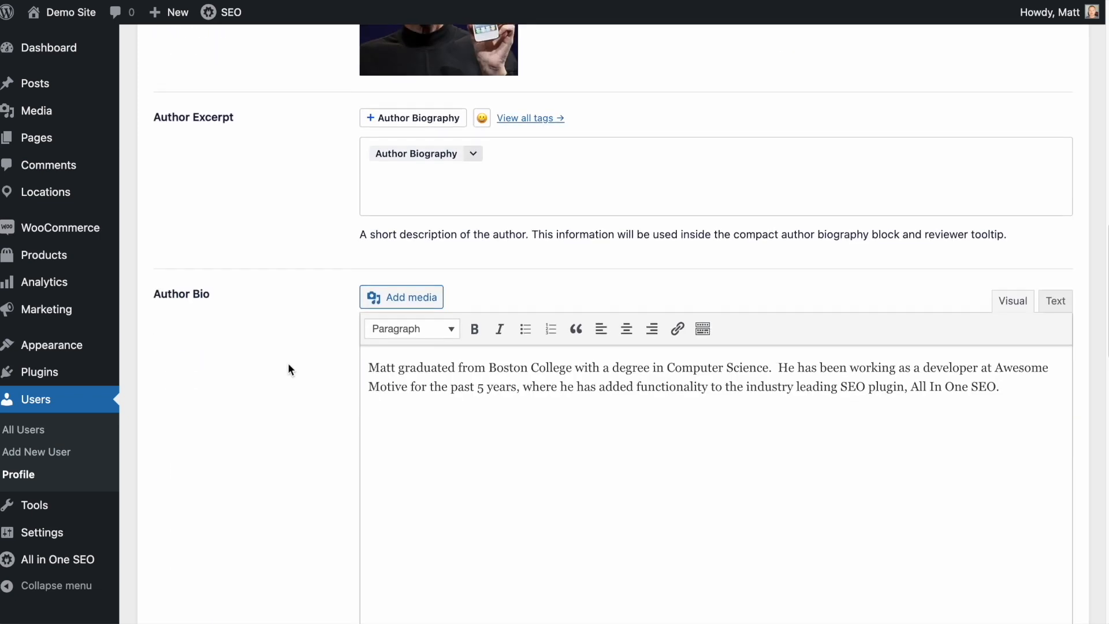
scroll(548, 355, down, 8)
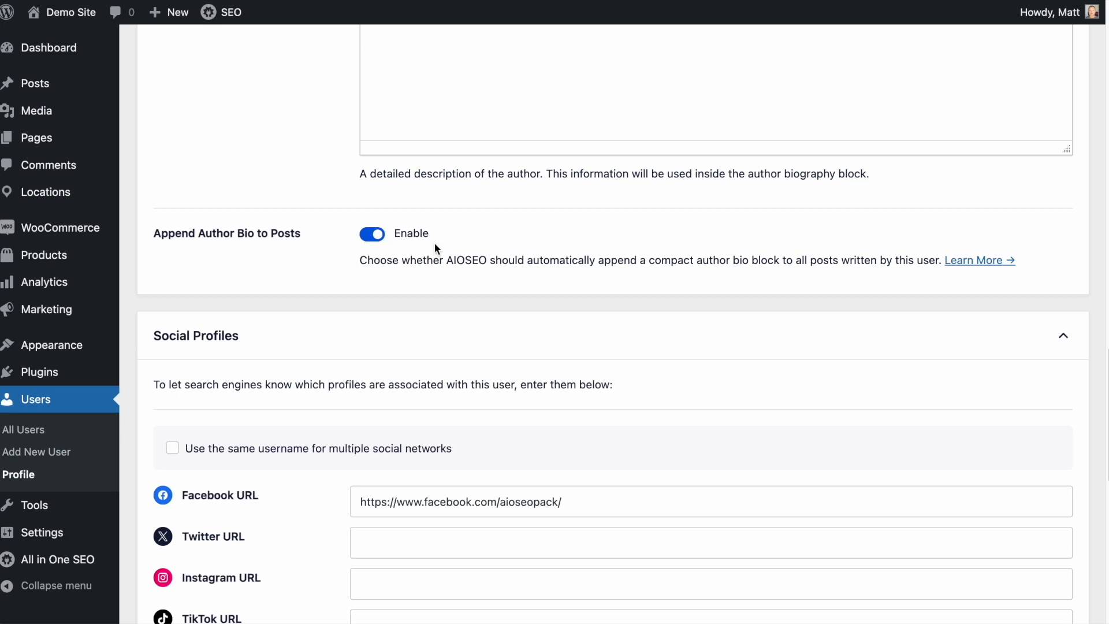
scroll(435, 241, down, 5)
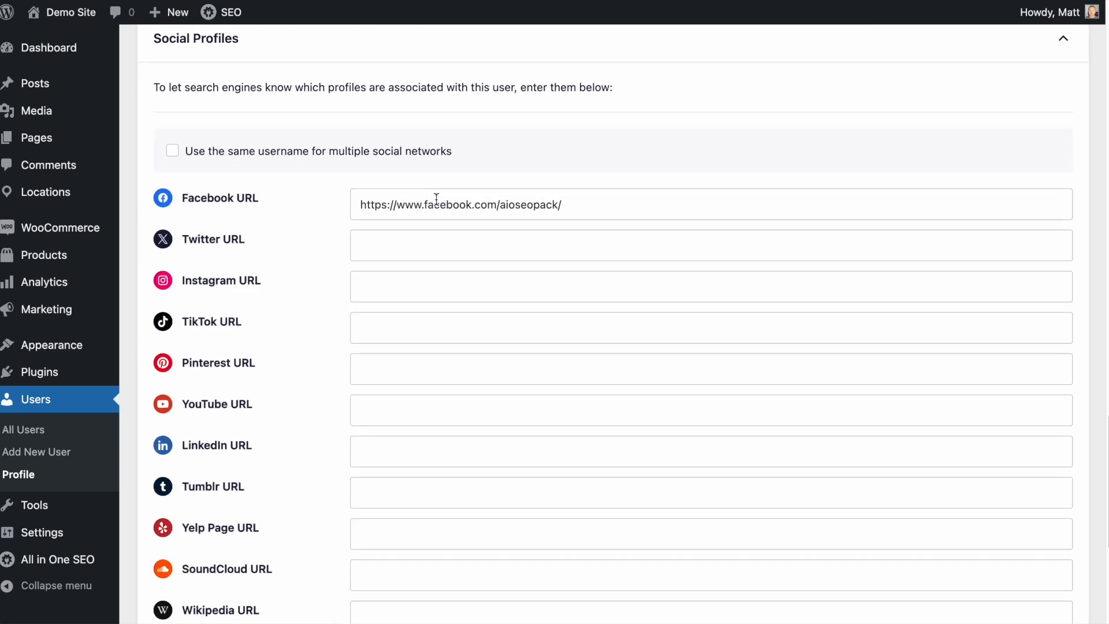
scroll(436, 198, up, 1)
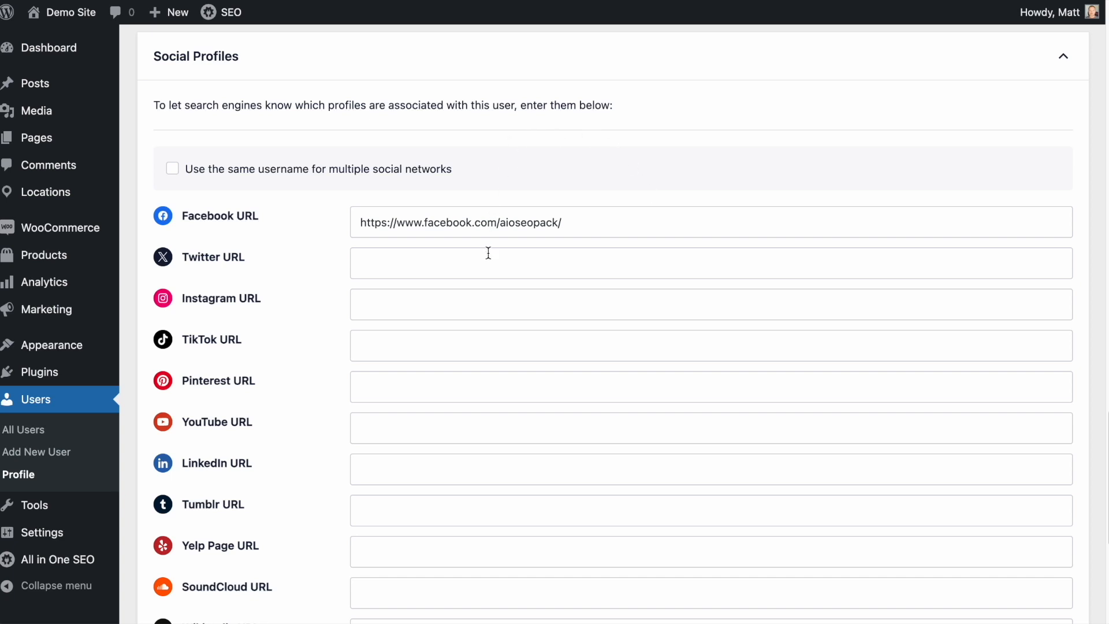
scroll(503, 251, down, 4)
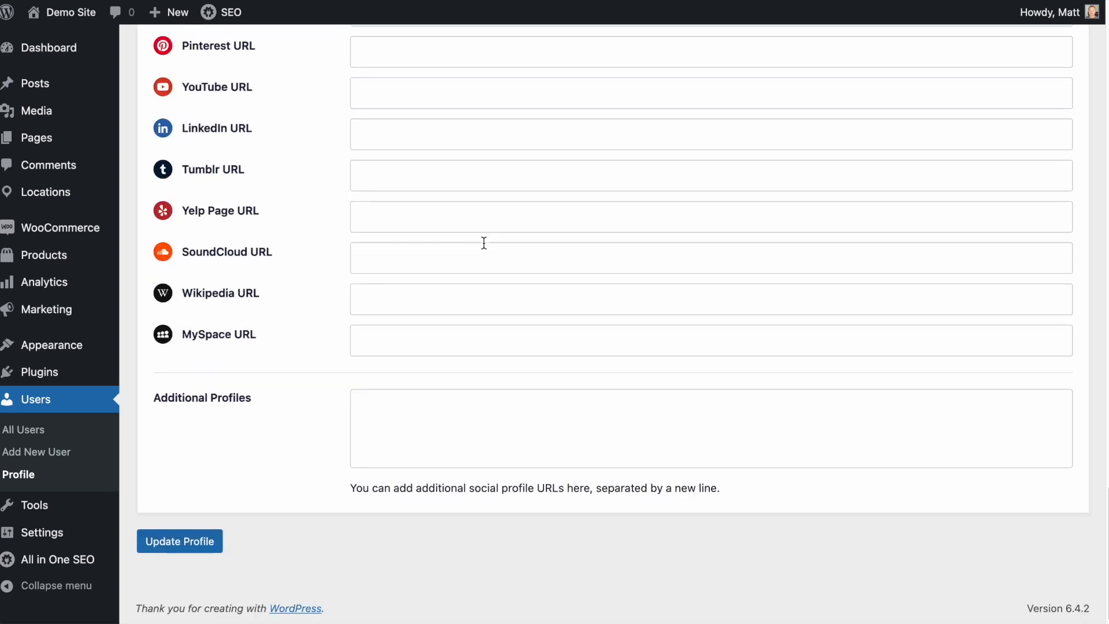
Step: Update the profile and view the most recent Men's Basketball Shoes post on the site
click(189, 540)
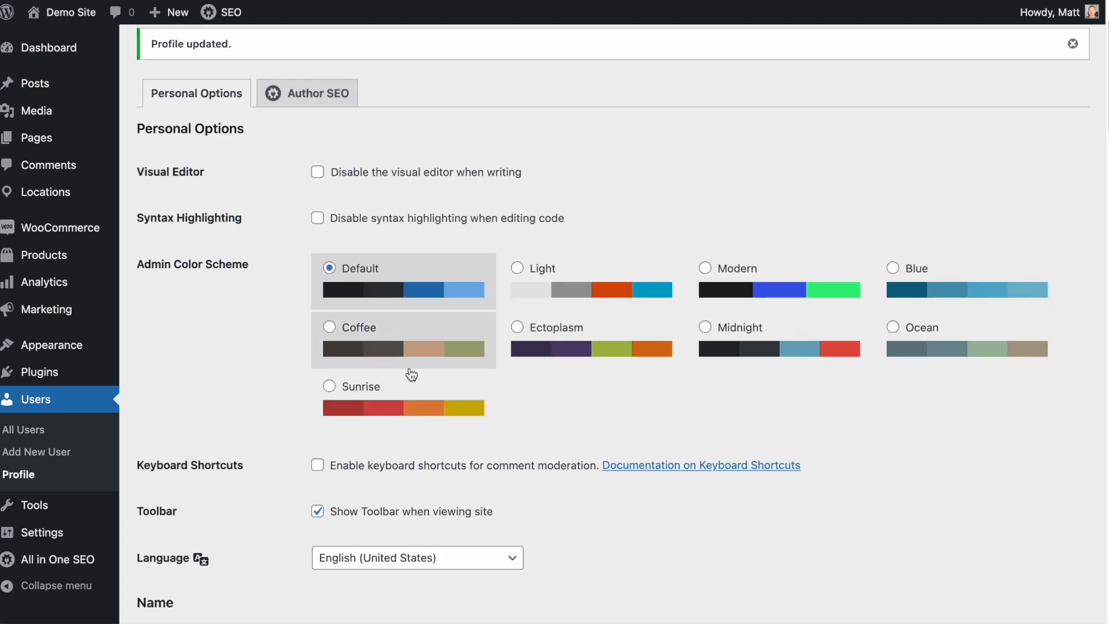
click(39, 85)
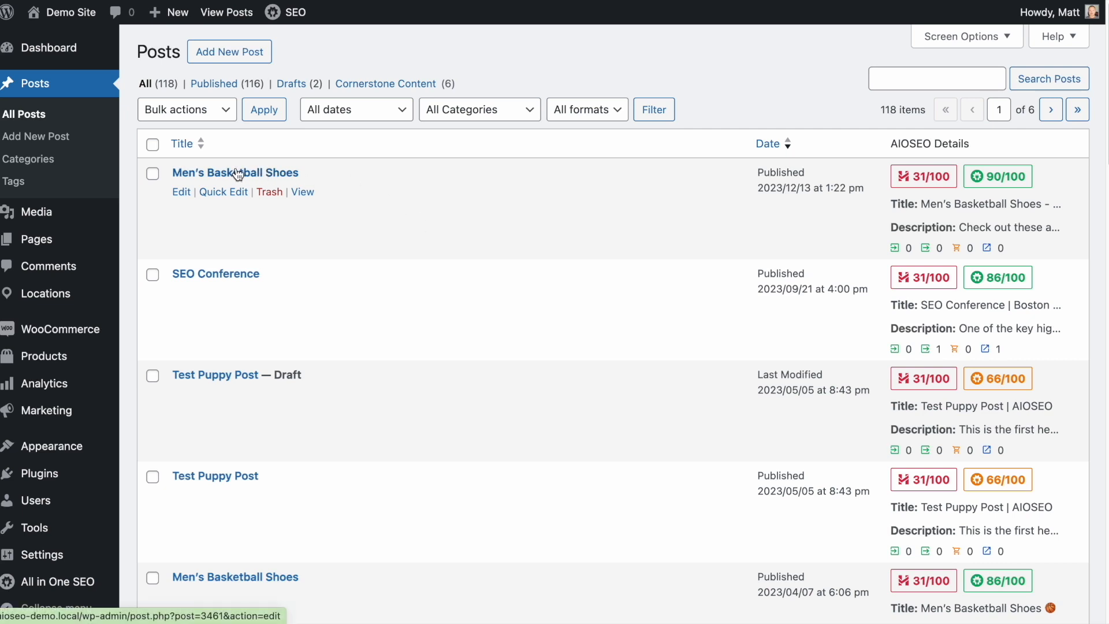
click(302, 193)
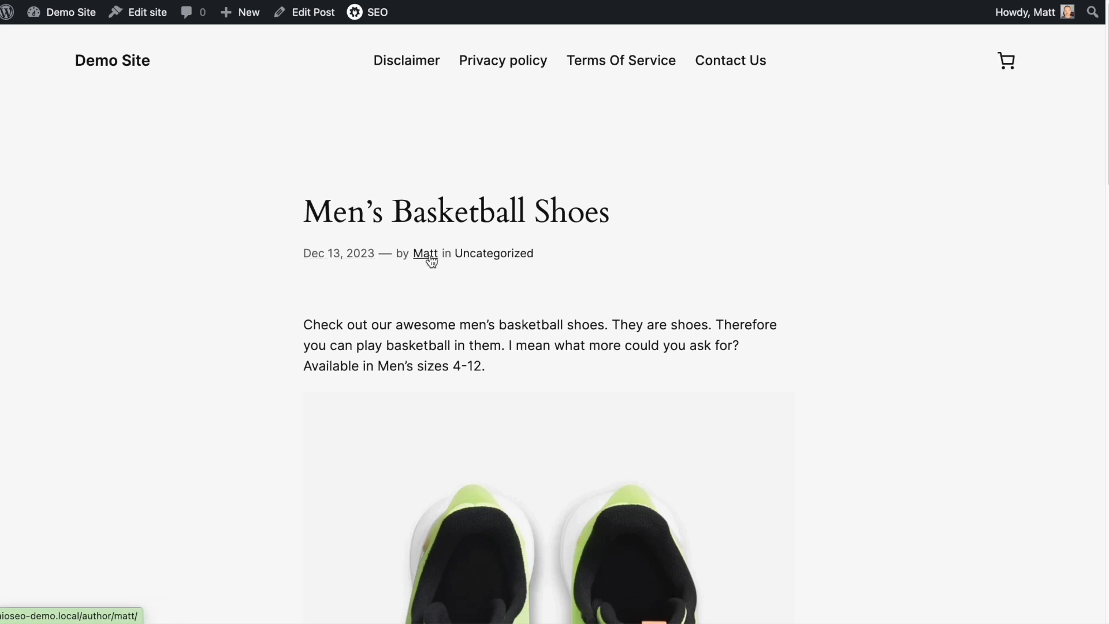
Step: Examine the compact author bio block appended below the post's content
scroll(765, 283, down, 12)
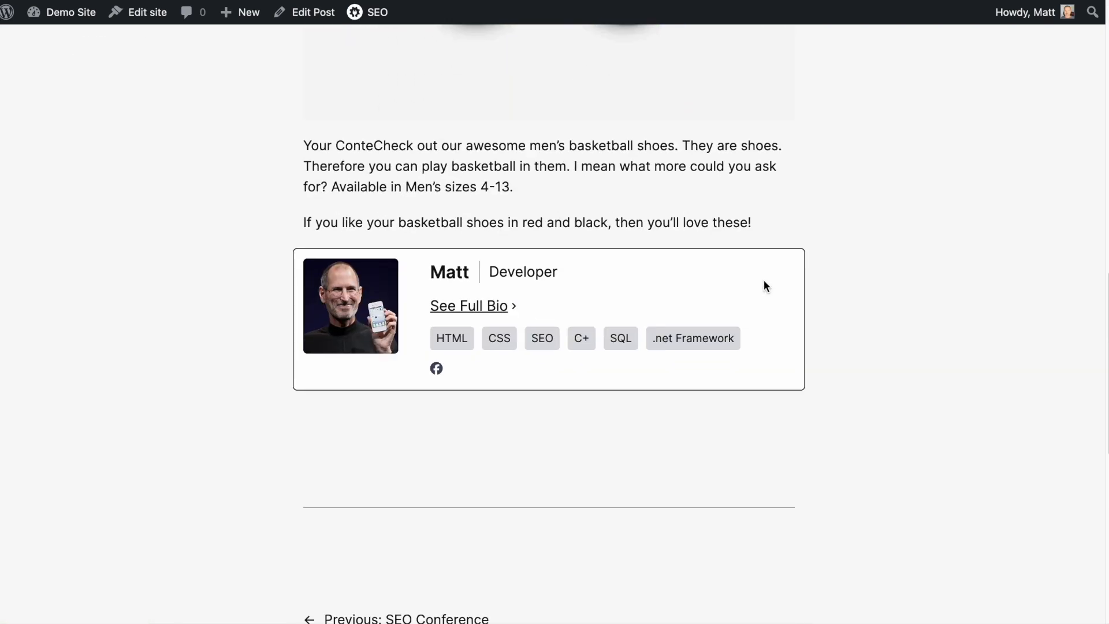
scroll(764, 286, down, 1)
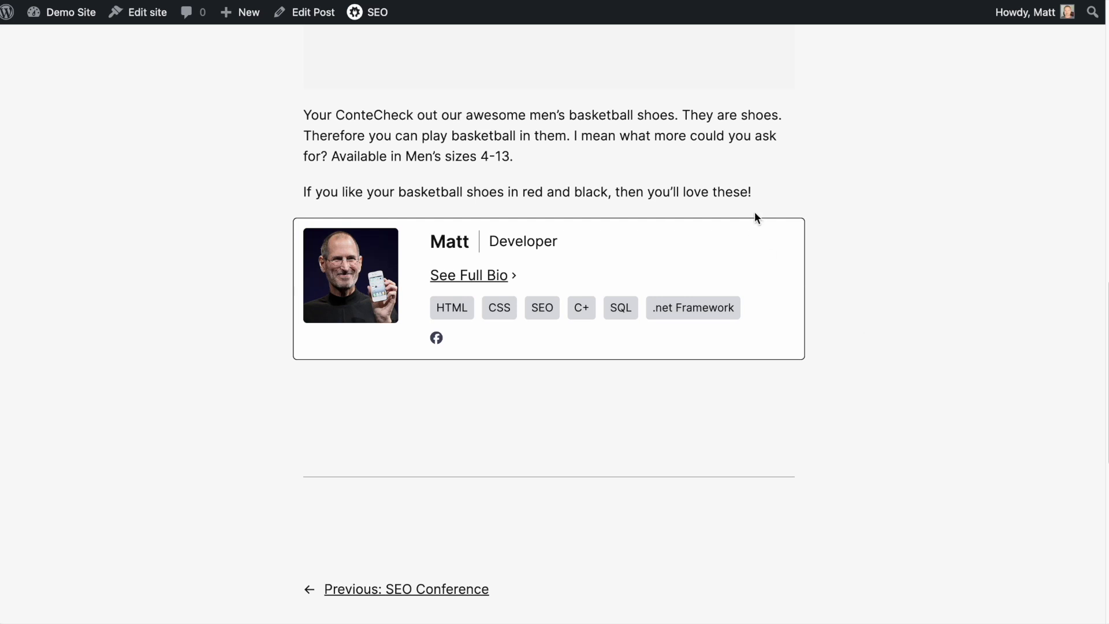
scroll(560, 372, up, 3)
scroll(560, 373, down, 2)
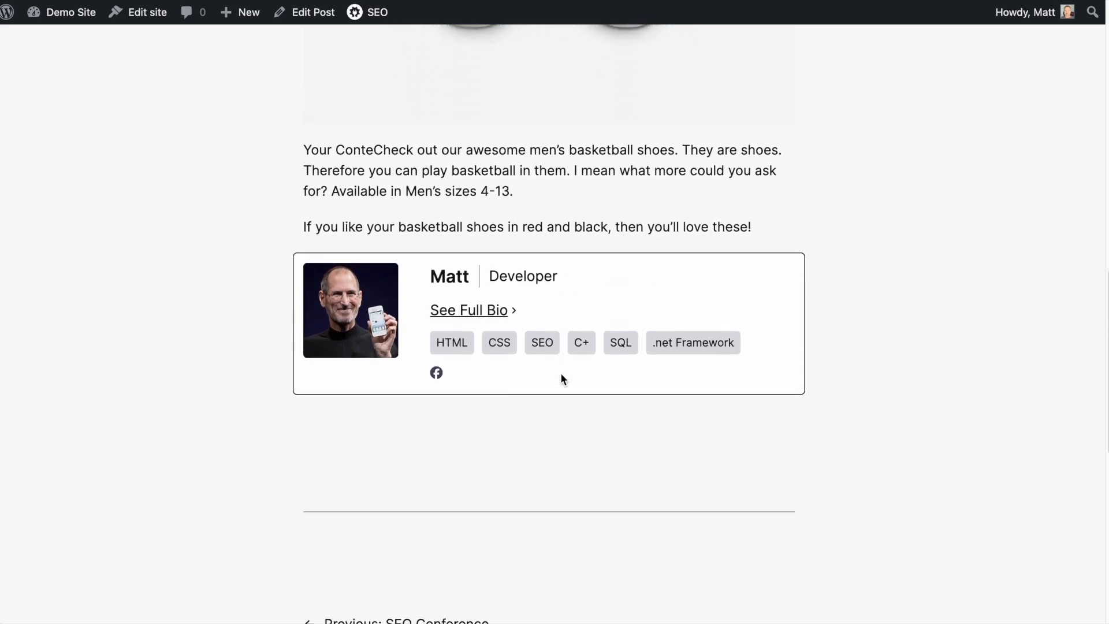
scroll(563, 380, down, 2)
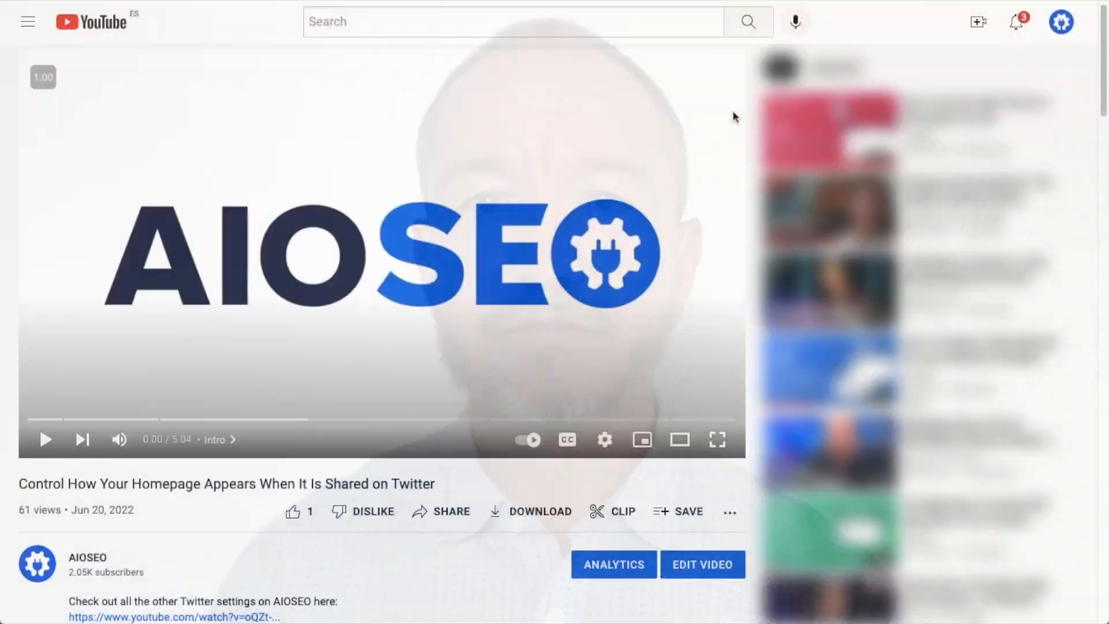
Step: In the AIOSEO video on YouTube, expand the description and follow the link for getting a copy of All In One SEO
scroll(733, 119, down, 3)
scroll(733, 118, down, 3)
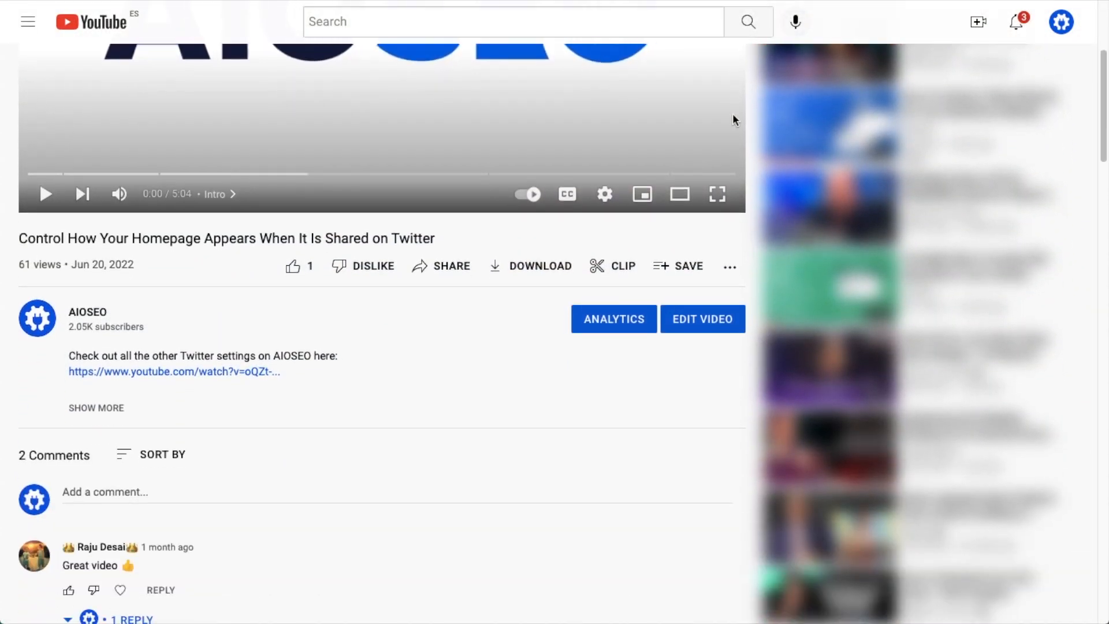
click(114, 383)
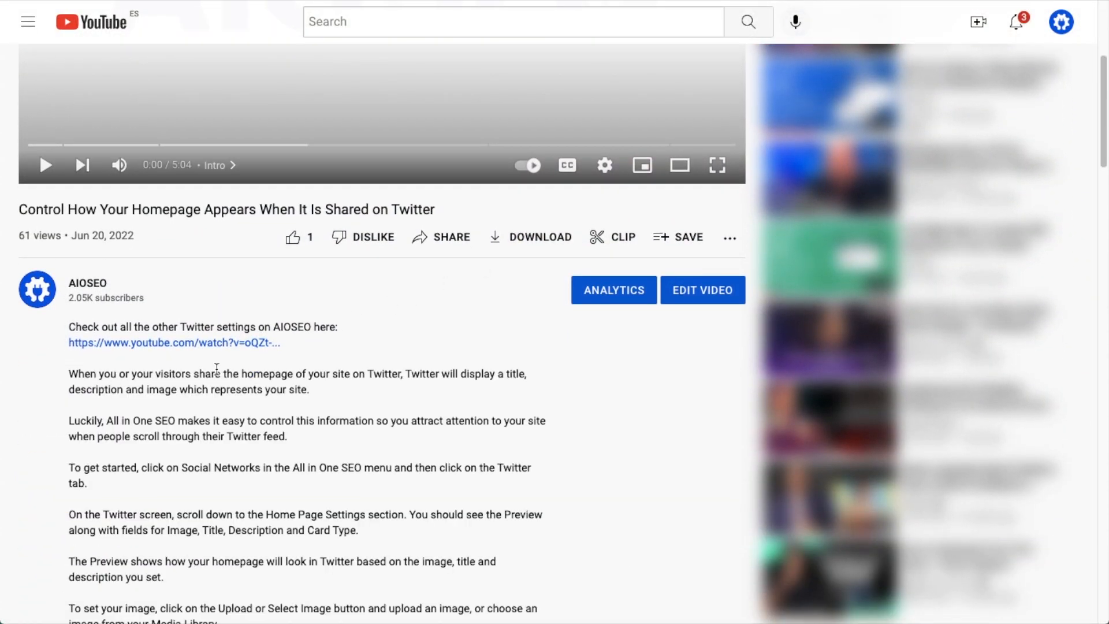
scroll(616, 370, down, 5)
scroll(617, 369, down, 10)
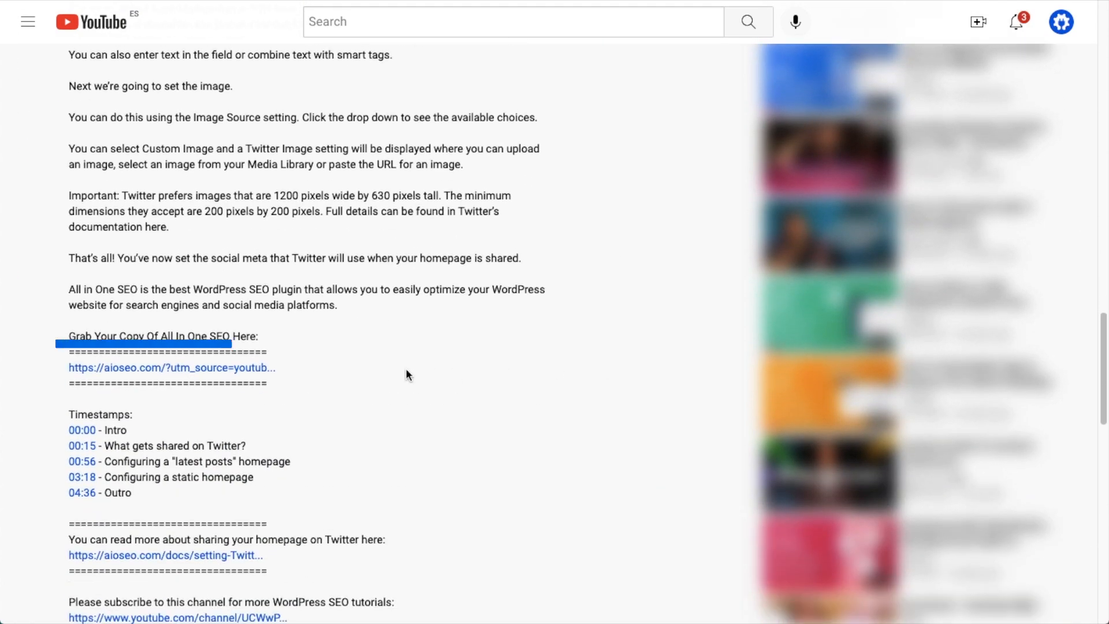
click(210, 367)
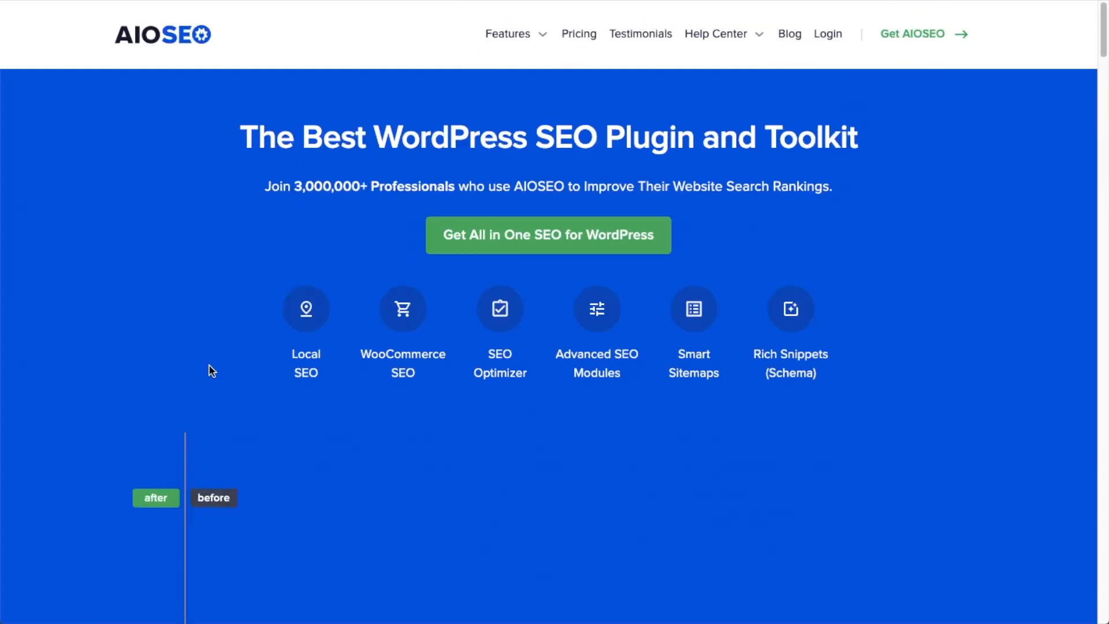